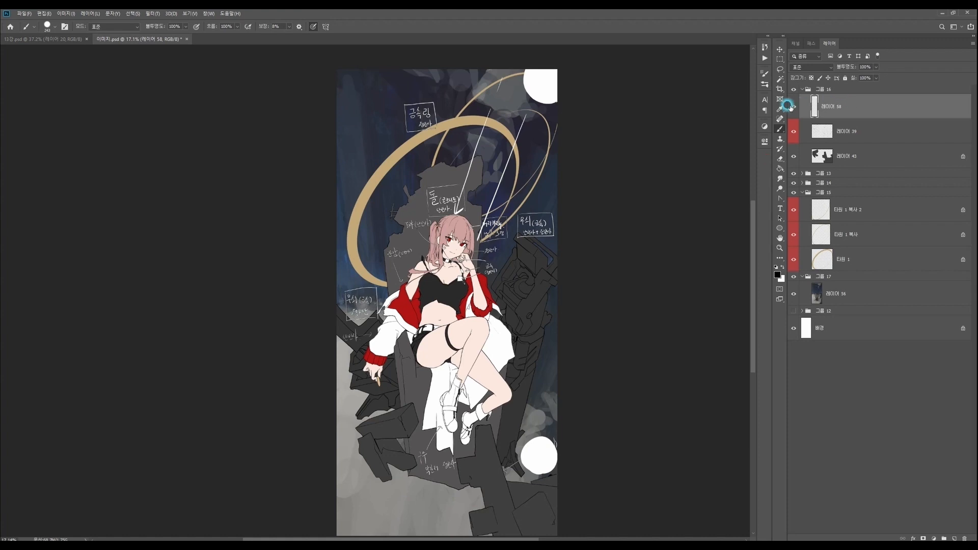
# - Hide the white light sketch on layer 58 and collapse group 15
pyautogui.click(793, 106)
pyautogui.click(803, 193)
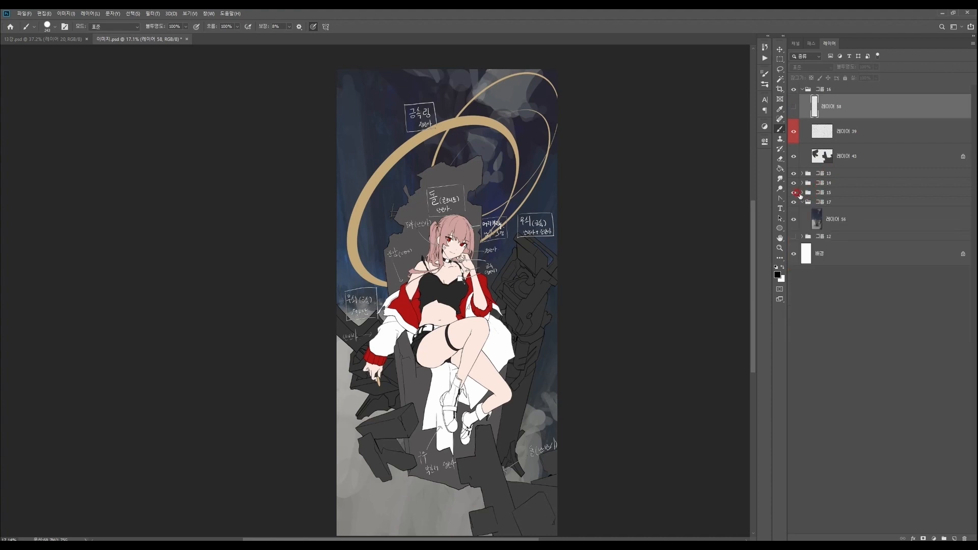
pyautogui.click(834, 202)
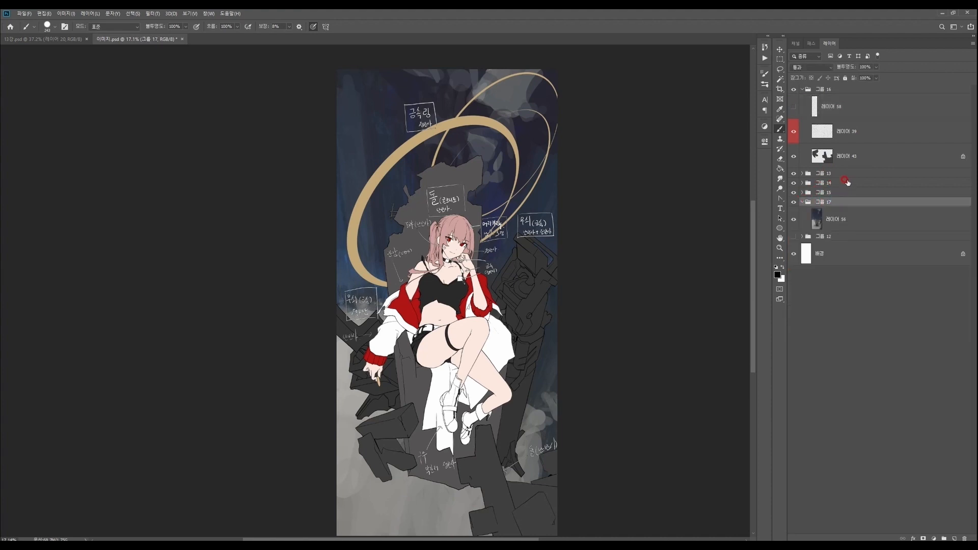
pyautogui.click(846, 182)
pyautogui.click(800, 124)
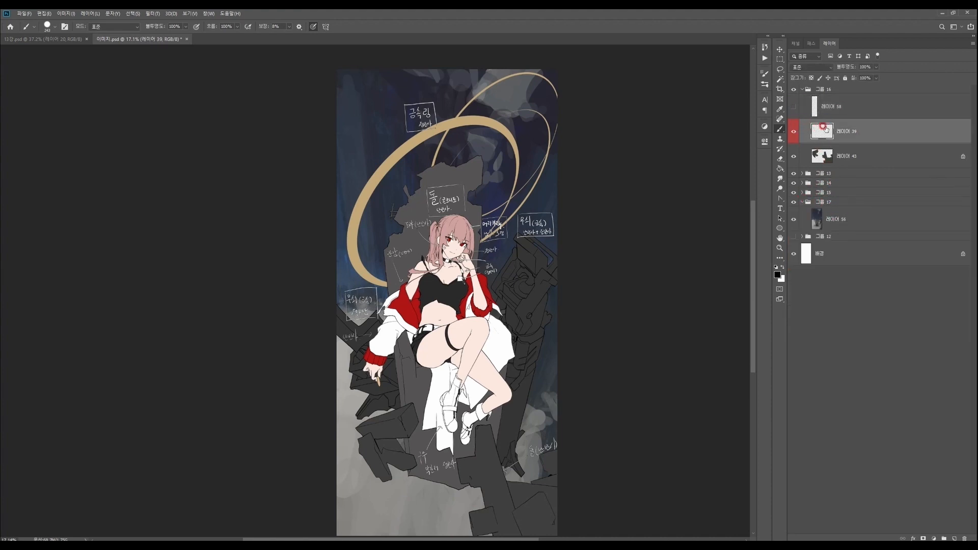
# - Expand the character's layer group and hide the handwritten notes on layer 57
pyautogui.click(802, 173)
pyautogui.click(821, 191)
pyautogui.click(793, 191)
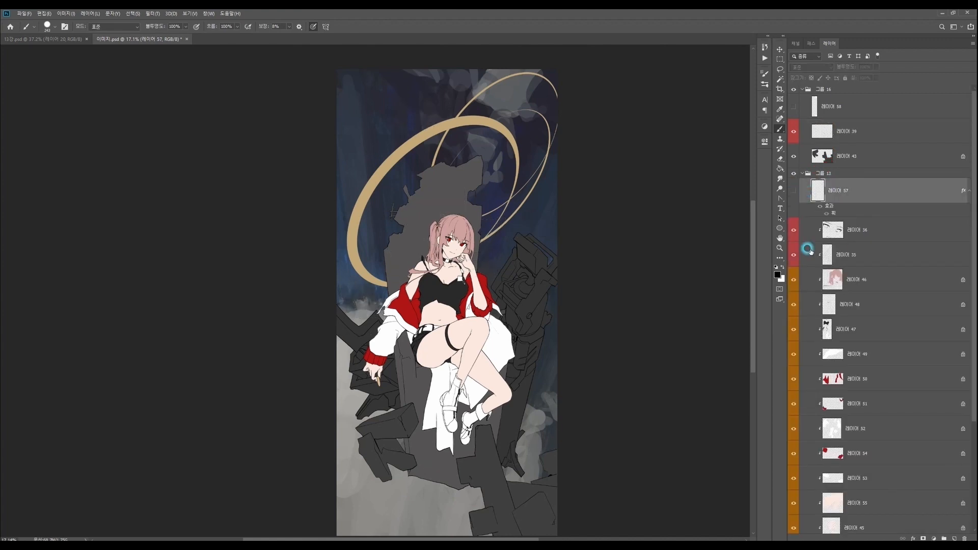
# - Select layer 44 from the layers stacked under the throne beside the character's shoulder
pyautogui.press('z')
pyautogui.moveTo(455, 282); pyautogui.dragTo(464, 281)
pyautogui.keyDown('ctrl'); pyautogui.rightClick(394, 235); pyautogui.keyUp('ctrl')
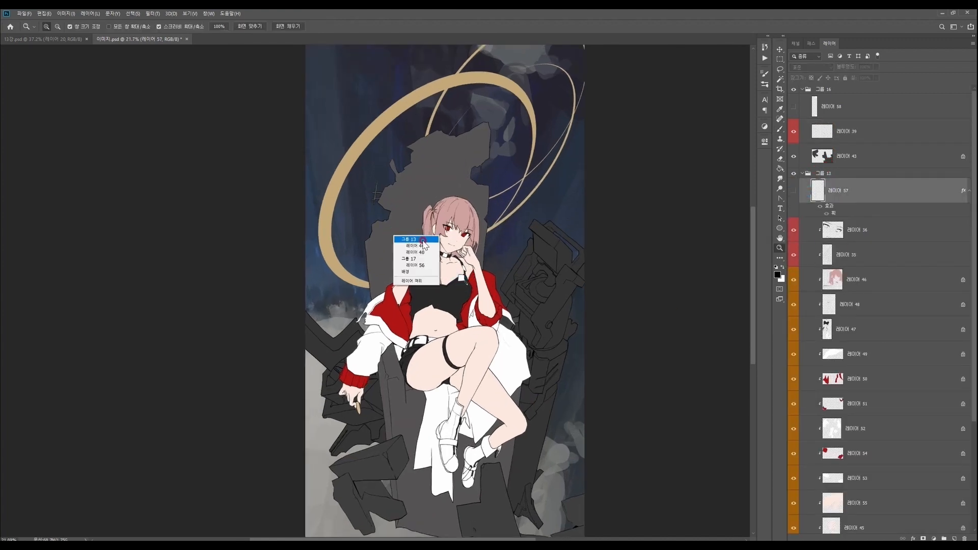
pyautogui.click(423, 244)
pyautogui.moveTo(974, 158); pyautogui.dragTo(973, 131)
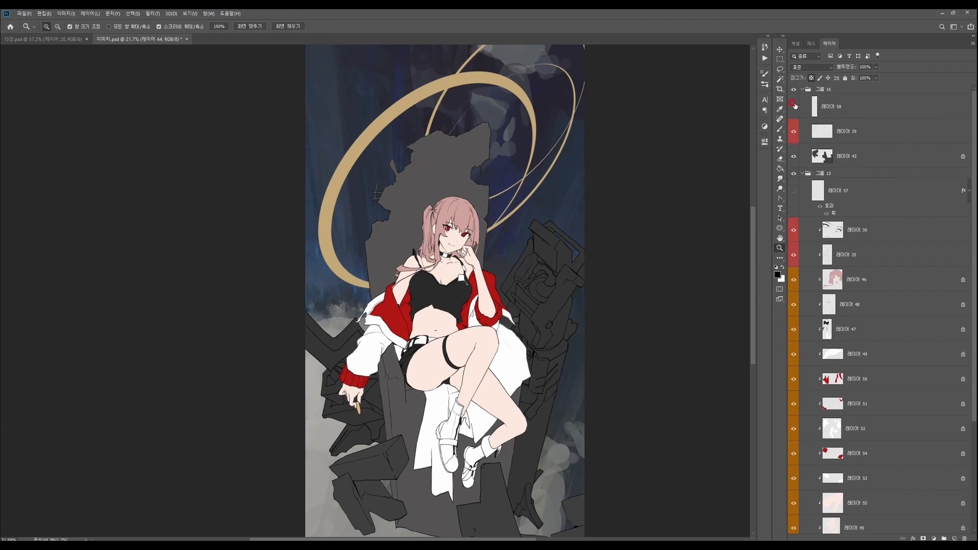
# - Show the white light sketch on layer 58 again
pyautogui.click(794, 107)
pyautogui.click(845, 195)
pyautogui.moveTo(568, 306); pyautogui.dragTo(540, 306)
pyautogui.moveTo(517, 268); pyautogui.dragTo(526, 264)
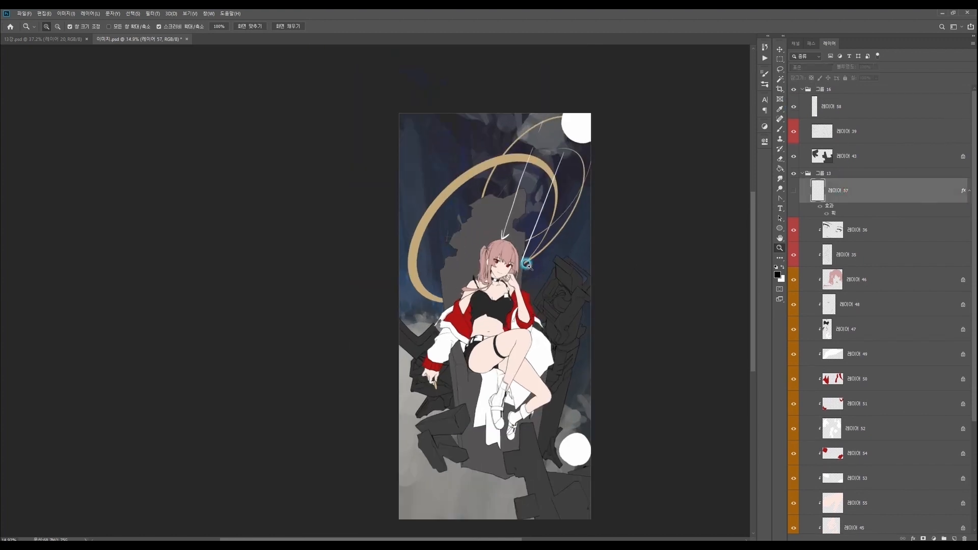
# - Erase the white arrow lines running from the upper circle to the character on layer 58
pyautogui.click(857, 108)
pyautogui.press('e')
pyautogui.rightClick(530, 177)
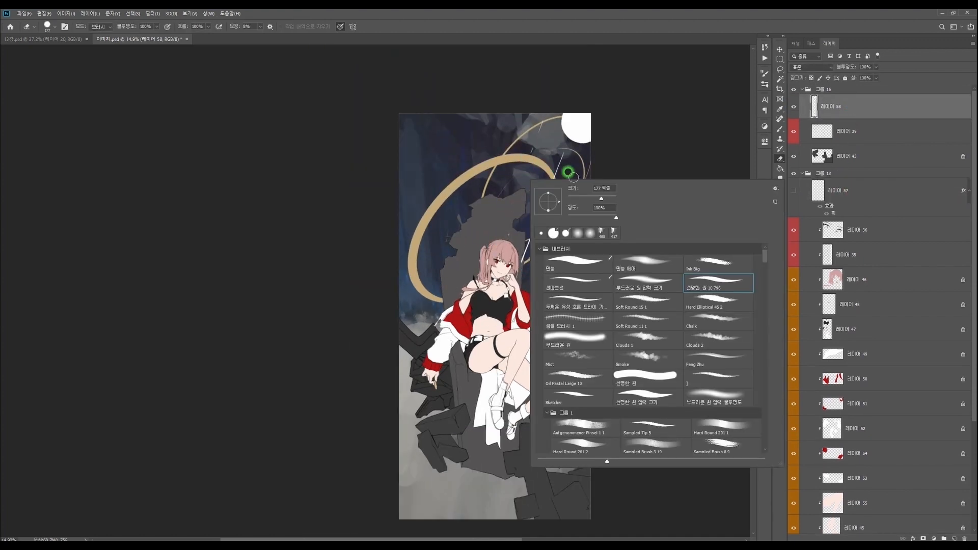
pyautogui.moveTo(542, 126)
pyautogui.mouseDown()
pyautogui.moveTo(507, 242)
pyautogui.moveTo(562, 156)
pyautogui.mouseUp()
pyautogui.press('b')
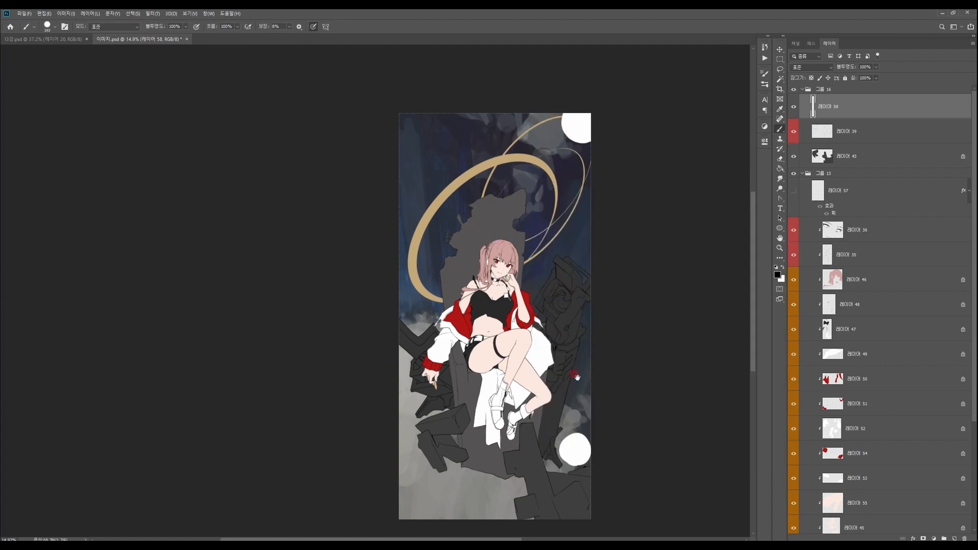
# - Enlarge the eraser tip while working on the light sketch layer
pyautogui.moveTo(577, 349); pyautogui.dragTo(597, 291)
pyautogui.keyDown('ctrl'); pyautogui.click(593, 369); pyautogui.keyUp('ctrl')
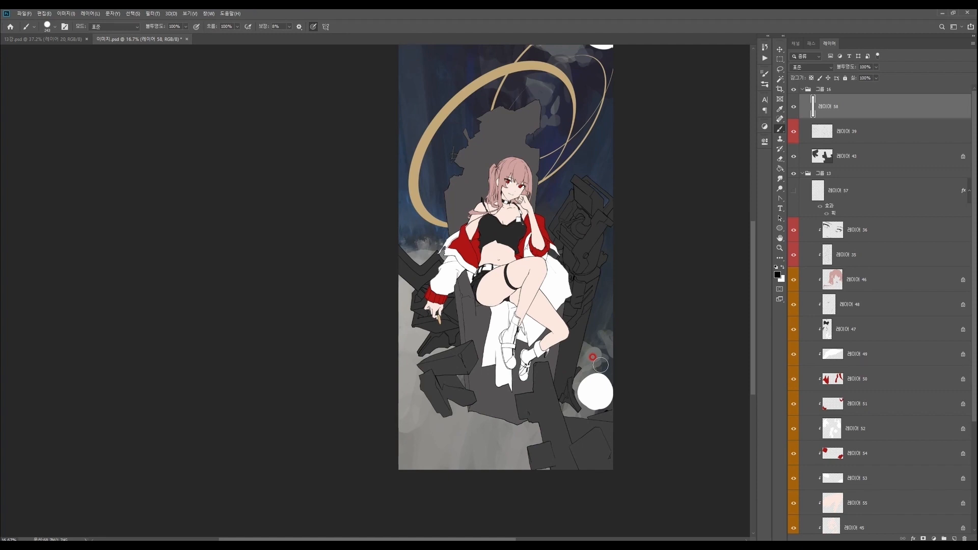
pyautogui.moveTo(591, 396); pyautogui.dragTo(542, 465)
pyautogui.moveTo(546, 372); pyautogui.dragTo(533, 364)
pyautogui.press('e')
pyautogui.rightClick(533, 279)
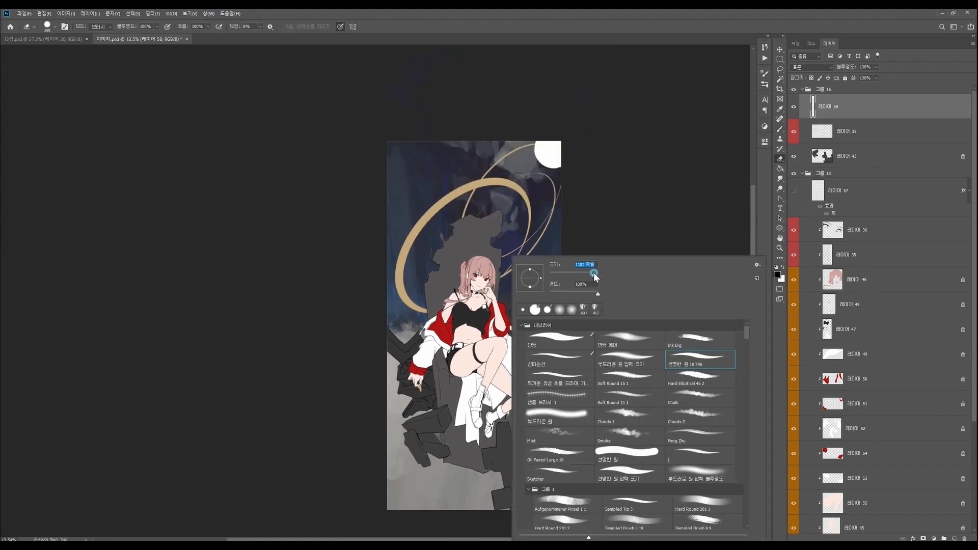
pyautogui.click(535, 156)
pyautogui.moveTo(509, 333); pyautogui.dragTo(528, 329)
# - Select layer 45, which holds the character's skin colour
pyautogui.press('z')
pyautogui.moveTo(486, 408)
pyautogui.mouseDown()
pyautogui.moveTo(513, 473)
pyautogui.moveTo(513, 464)
pyautogui.mouseUp()
pyautogui.moveTo(459, 247); pyautogui.dragTo(479, 284)
pyautogui.keyDown('ctrl'); pyautogui.rightClick(468, 259); pyautogui.keyUp('ctrl')
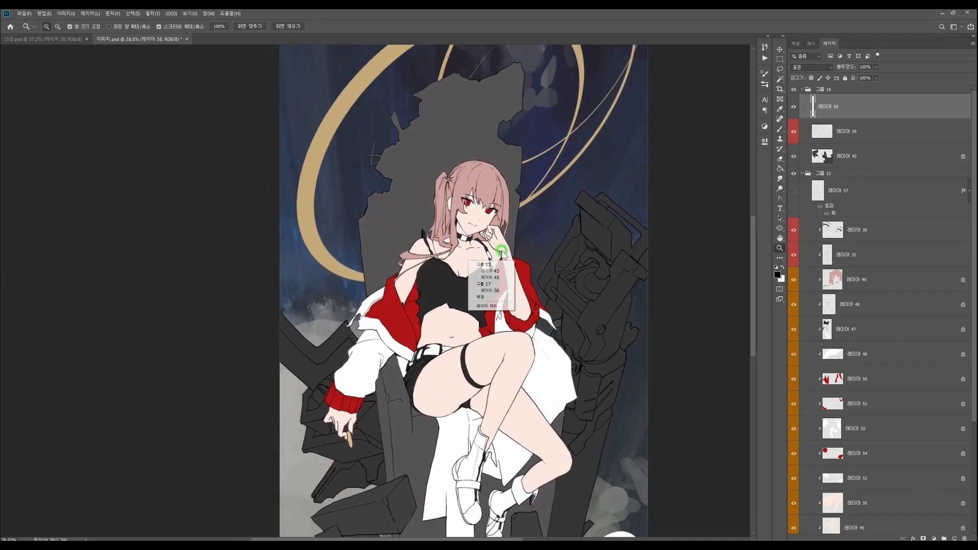
pyautogui.click(496, 273)
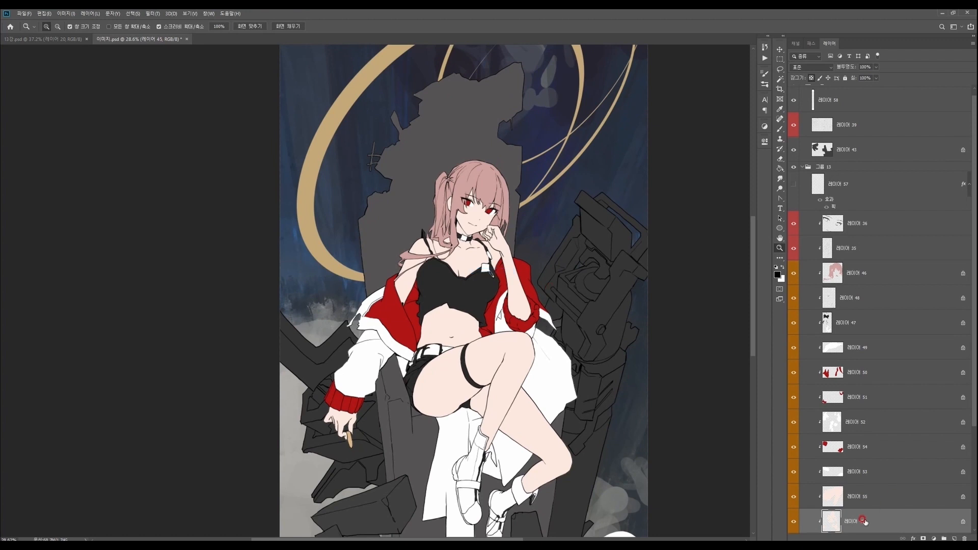
pyautogui.moveTo(580, 432); pyautogui.dragTo(571, 438)
pyautogui.moveTo(563, 491); pyautogui.dragTo(552, 496)
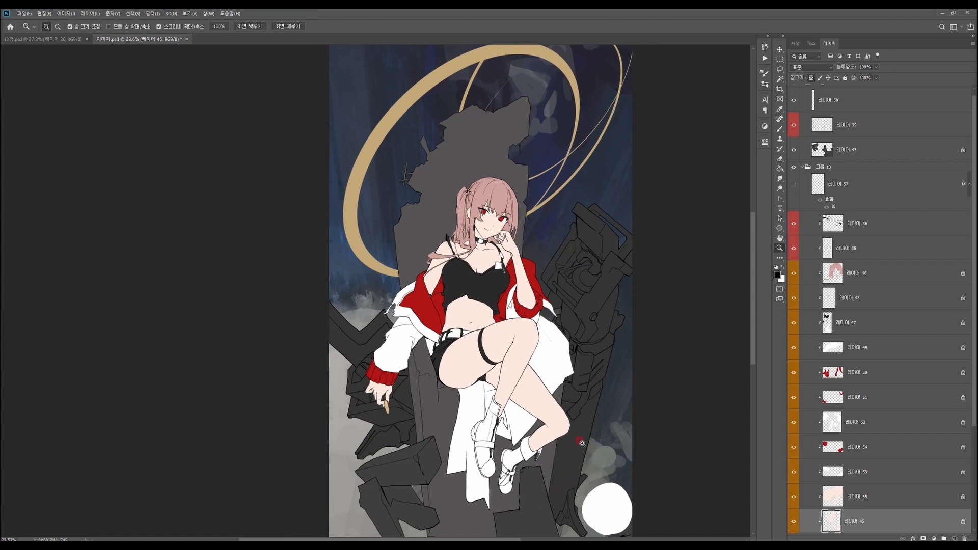
# - Try a peach brush stroke in #f6d6c1 on the character's abdomen, and undo it
pyautogui.press('n')
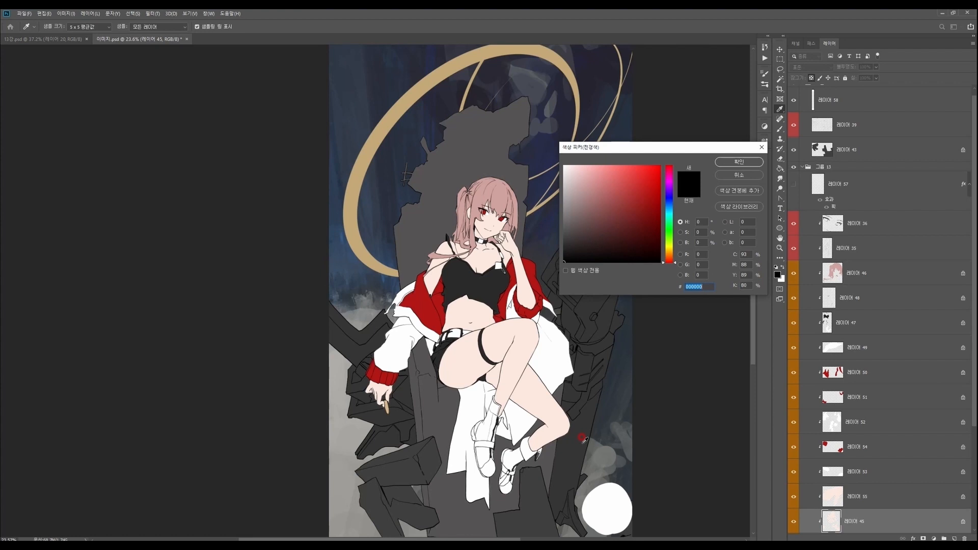
pyautogui.click(670, 256)
pyautogui.click(618, 209)
pyautogui.click(584, 169)
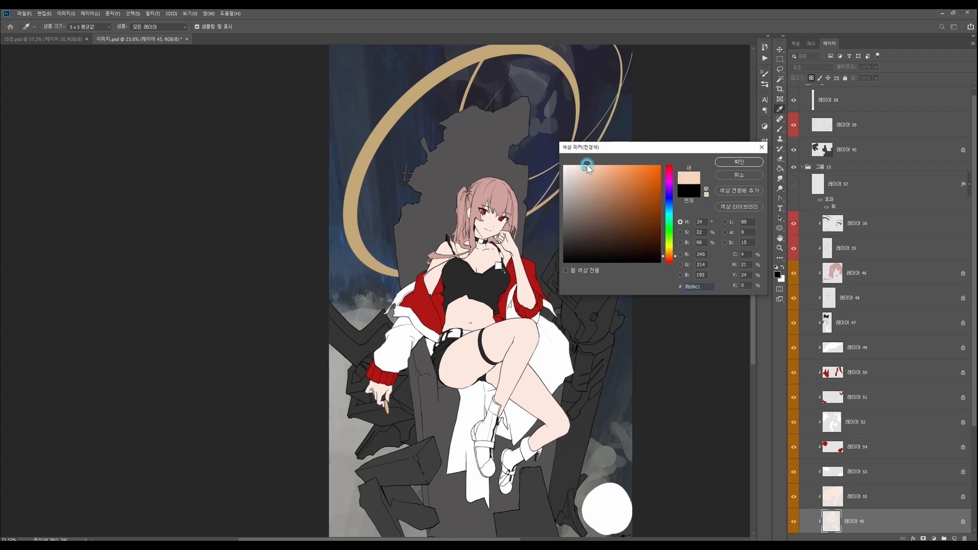
pyautogui.click(738, 162)
pyautogui.scroll(1, 481, 331)
pyautogui.press('b')
pyautogui.moveTo(442, 317); pyautogui.dragTo(447, 324)
pyautogui.hotkey('ctrl', 'z')
# - Tint the skin of the rear leg and abdomen pale pink with an enlarged Ink Big brush
pyautogui.keyDown('alt'); pyautogui.click(444, 321); pyautogui.keyUp('alt')
pyautogui.click(778, 275)
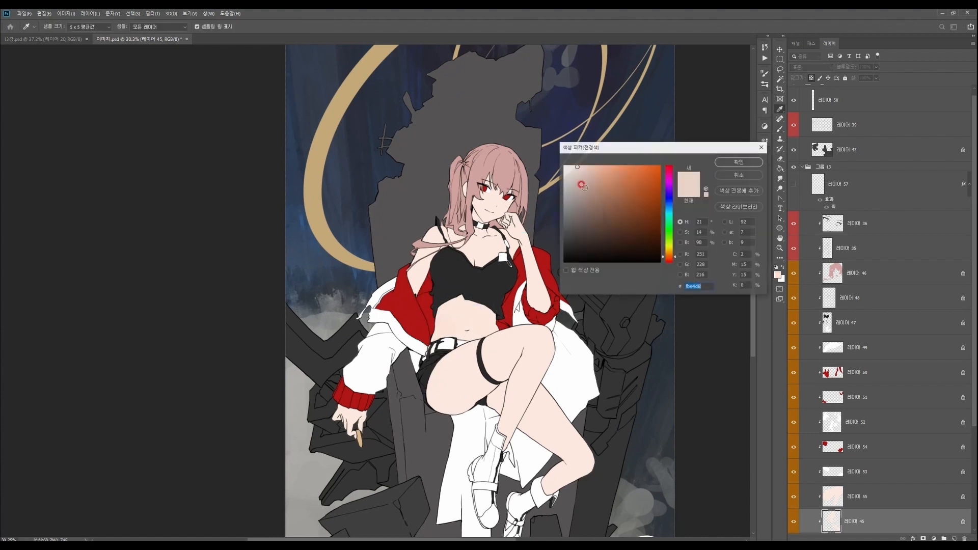
pyautogui.click(669, 261)
pyautogui.click(739, 162)
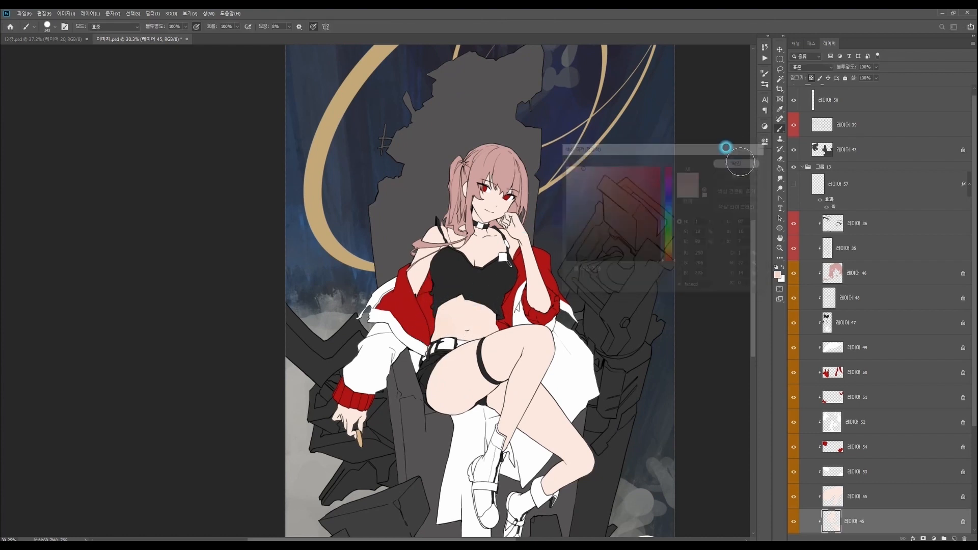
pyautogui.hotkey('ctrl', 'space')
pyautogui.moveTo(583, 419)
pyautogui.mouseDown()
pyautogui.moveTo(569, 411)
pyautogui.moveTo(574, 373)
pyautogui.moveTo(610, 382)
pyautogui.moveTo(580, 377)
pyautogui.moveTo(545, 328)
pyautogui.mouseUp()
pyautogui.rightClick(561, 344)
pyautogui.click(754, 339)
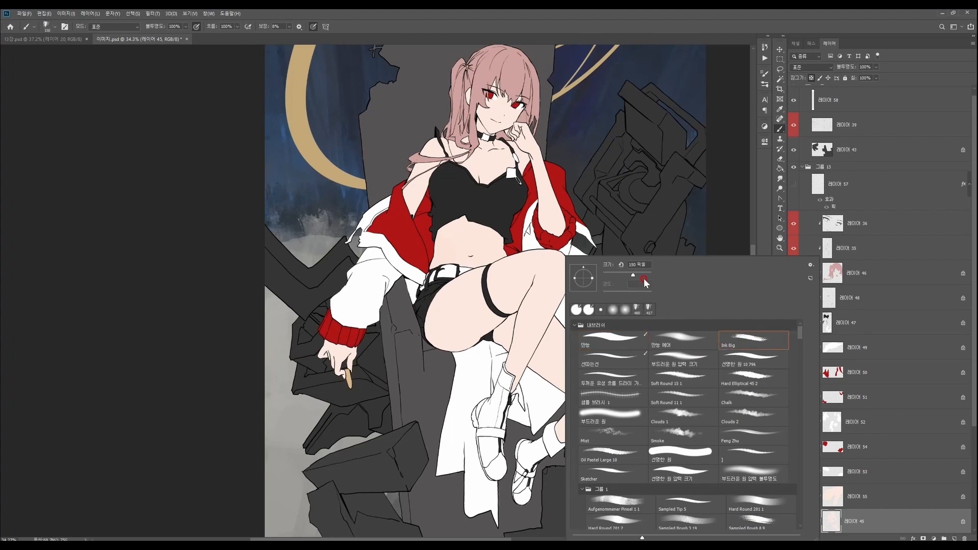
pyautogui.click(646, 277)
pyautogui.moveTo(530, 351)
pyautogui.mouseDown()
pyautogui.moveTo(578, 387)
pyautogui.moveTo(520, 298)
pyautogui.moveTo(510, 224)
pyautogui.mouseUp()
pyautogui.moveTo(596, 192); pyautogui.dragTo(568, 196)
# - Shift the skin colour from pink toward a pale peach and reduce the Ink Big brush size
pyautogui.click(777, 275)
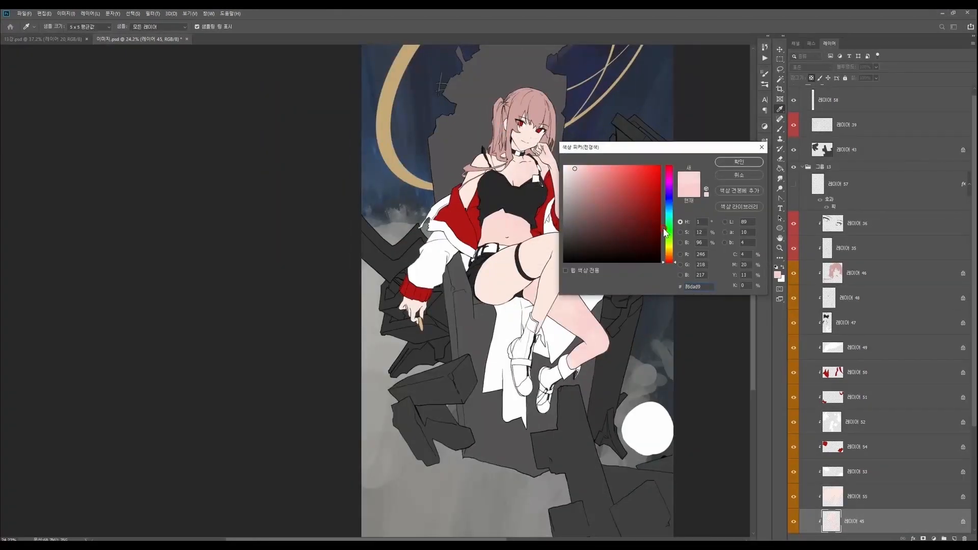
pyautogui.click(669, 255)
pyautogui.click(739, 162)
pyautogui.moveTo(444, 92)
pyautogui.mouseDown()
pyautogui.moveTo(454, 131)
pyautogui.moveTo(434, 215)
pyautogui.moveTo(476, 150)
pyautogui.moveTo(520, 212)
pyautogui.mouseUp()
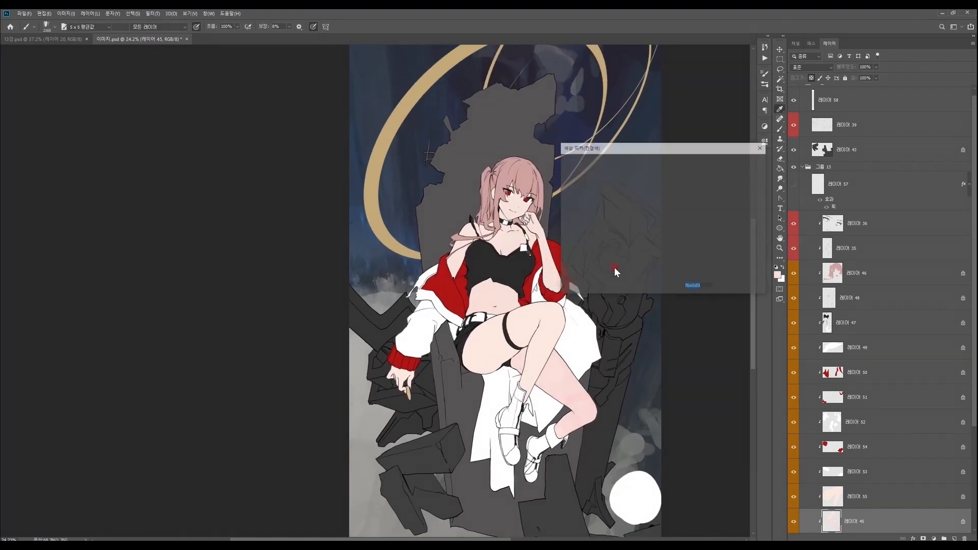
pyautogui.click(669, 257)
pyautogui.click(579, 170)
pyautogui.click(724, 162)
pyautogui.rightClick(629, 288)
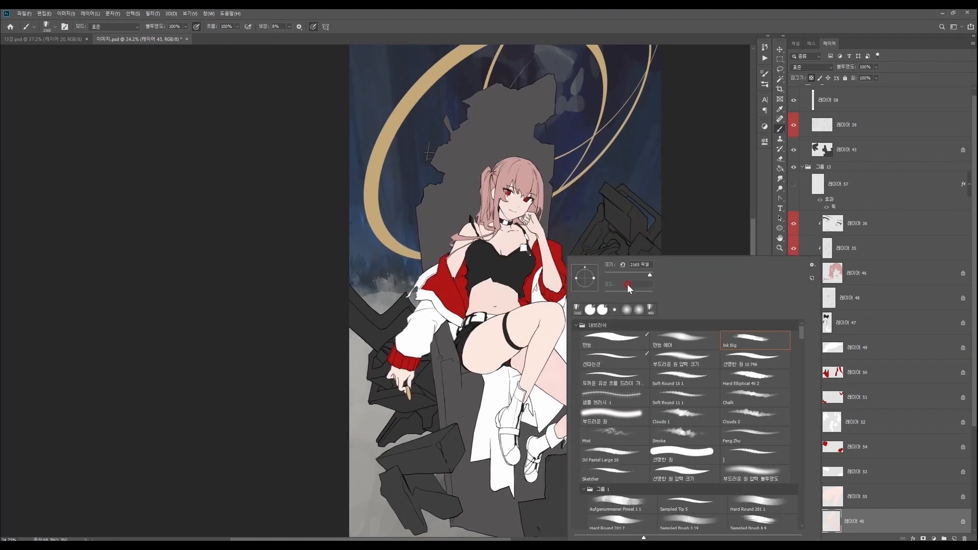
pyautogui.click(462, 333)
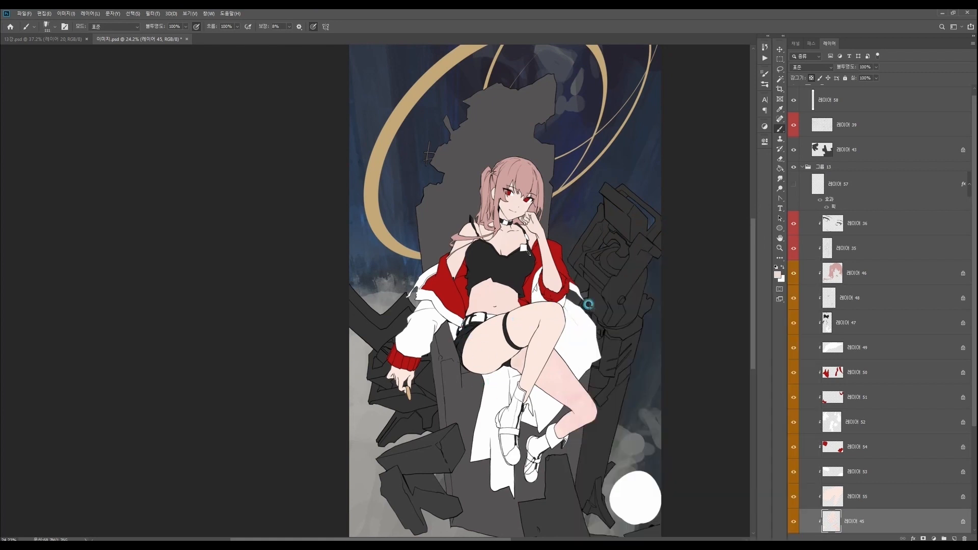
# - Brush over the rear leg's skin with the Hard Round 201 1 brush at 511 px
pyautogui.rightClick(560, 379)
pyautogui.click(751, 504)
pyautogui.click(638, 276)
pyautogui.click(539, 360)
# - Set the foreground colour to the pale pink #f0dbd8 for the skin
pyautogui.press('n')
pyautogui.click(583, 169)
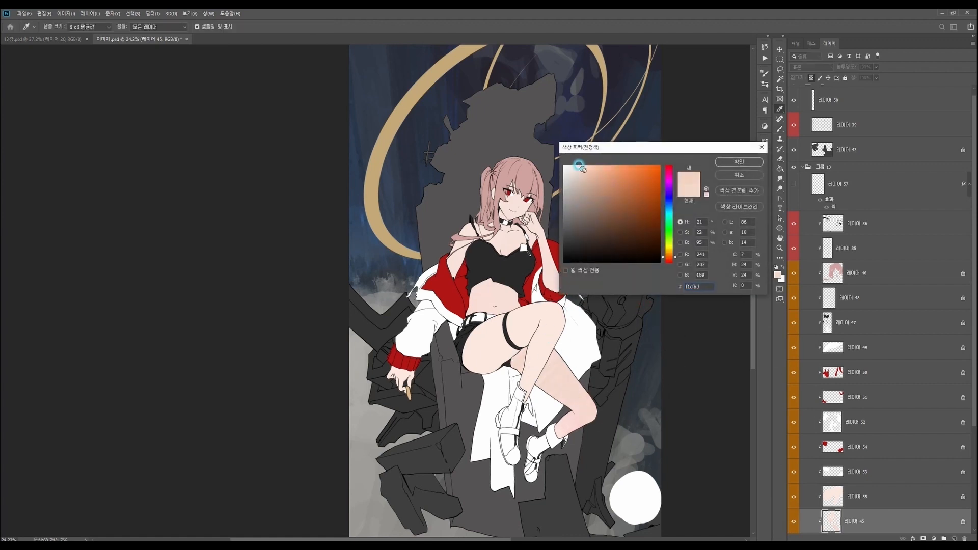
pyautogui.click(668, 261)
pyautogui.click(576, 167)
pyautogui.click(727, 162)
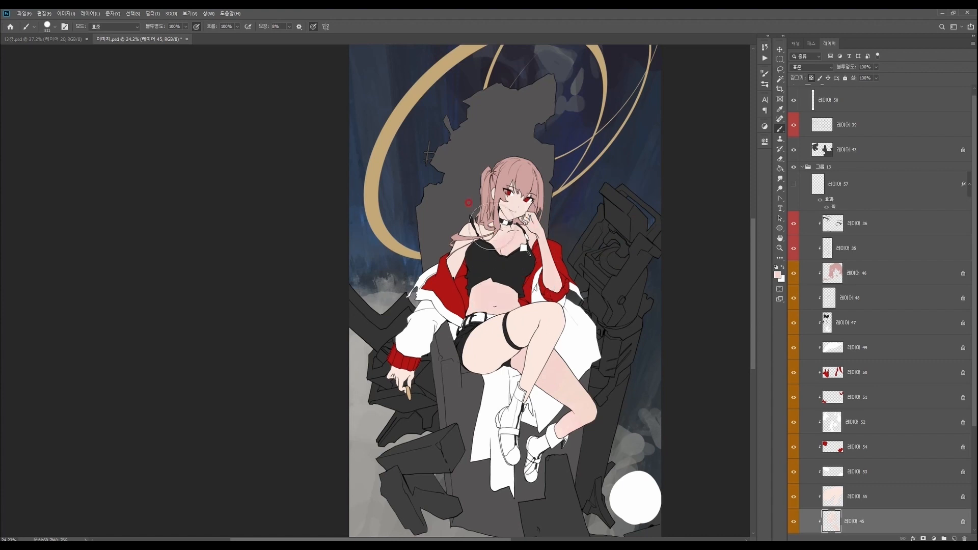
pyautogui.press('n')
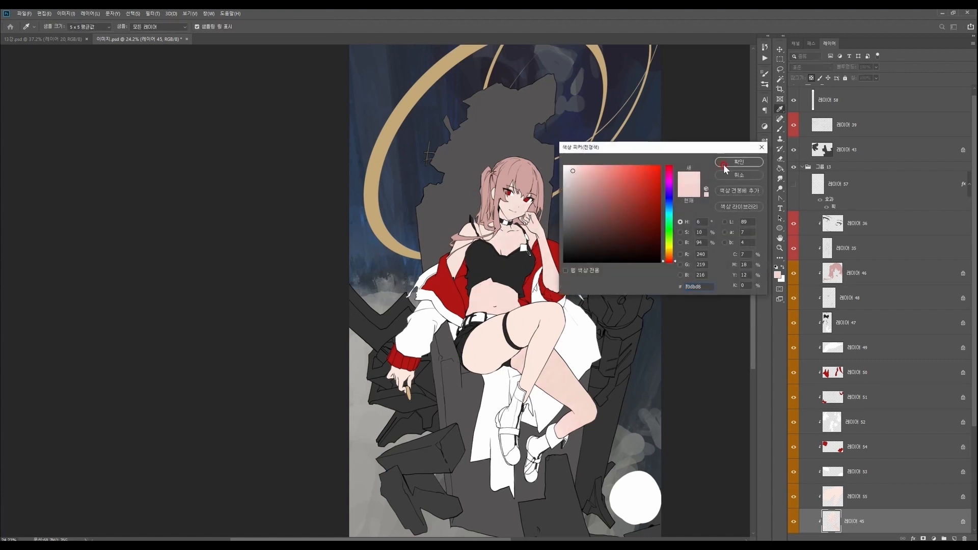
pyautogui.click(725, 163)
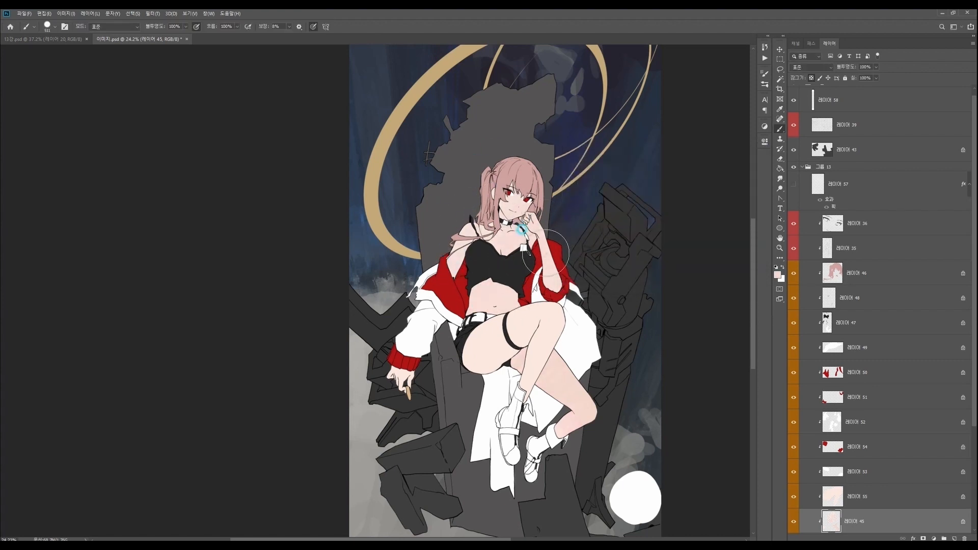
# - Shade the rear leg and abdomen with the dusky pink #af7c8d
pyautogui.press('n')
pyautogui.click(583, 181)
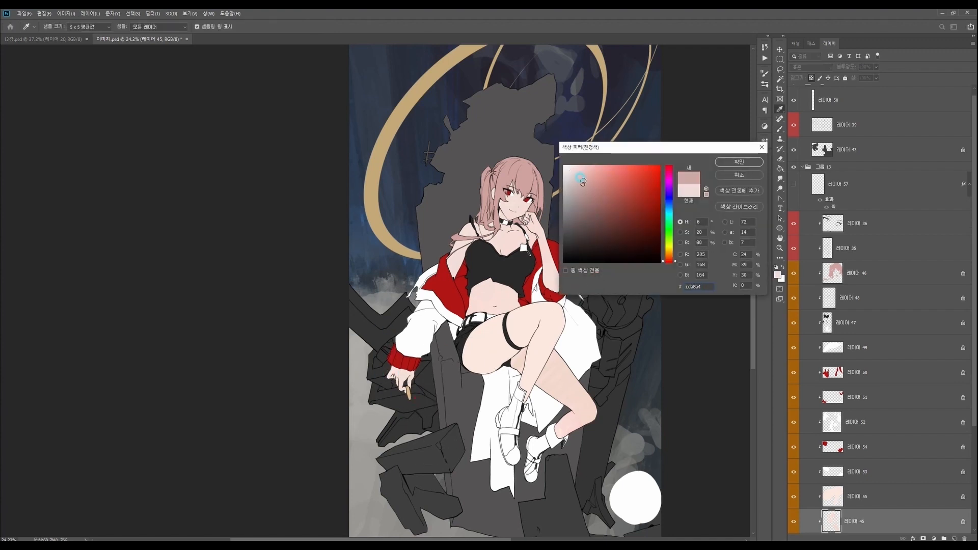
pyautogui.click(739, 162)
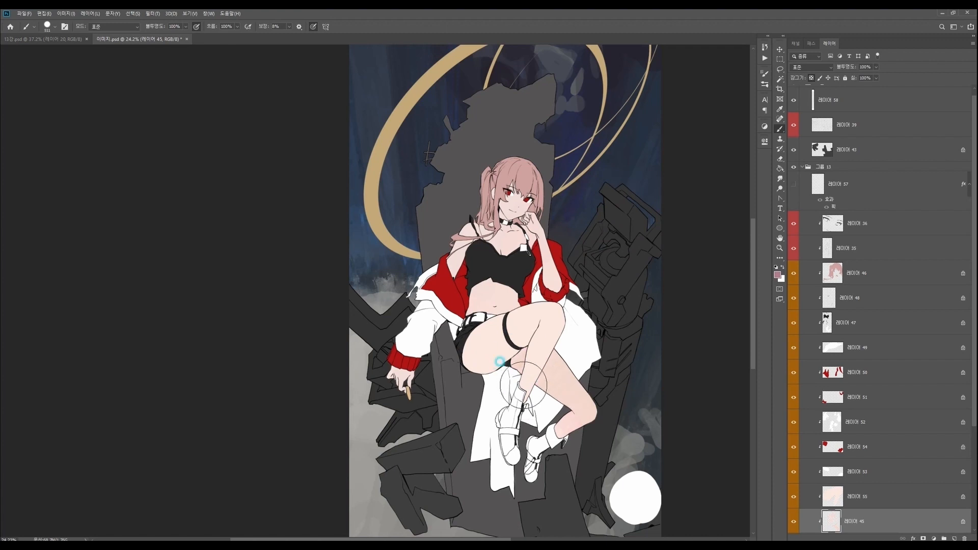
pyautogui.moveTo(507, 361)
pyautogui.mouseDown()
pyautogui.moveTo(532, 327)
pyautogui.moveTo(581, 364)
pyautogui.moveTo(597, 360)
pyautogui.mouseUp()
pyautogui.moveTo(484, 289); pyautogui.dragTo(500, 308)
# - Lighten the dusky pink foreground colour and tint the abdomen with it
pyautogui.press('n')
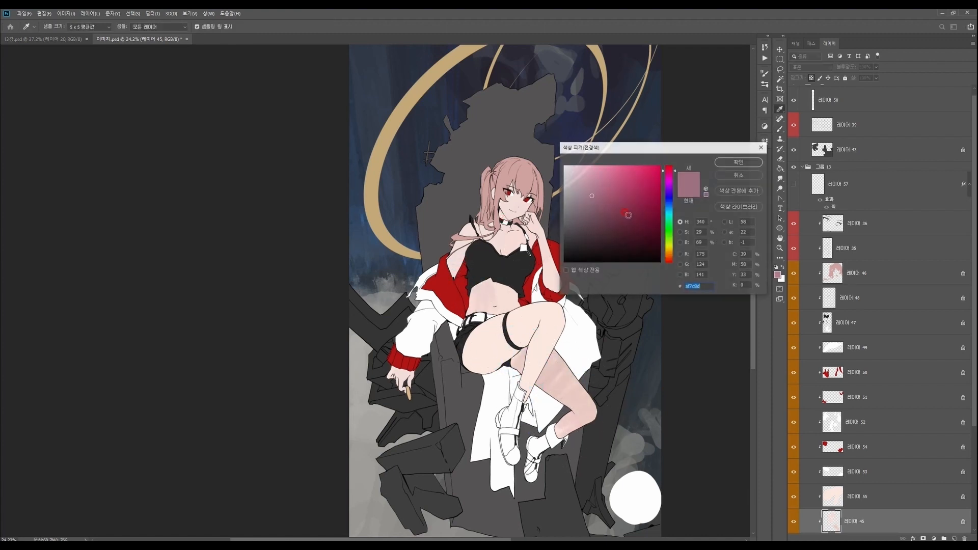
pyautogui.click(581, 181)
pyautogui.click(739, 161)
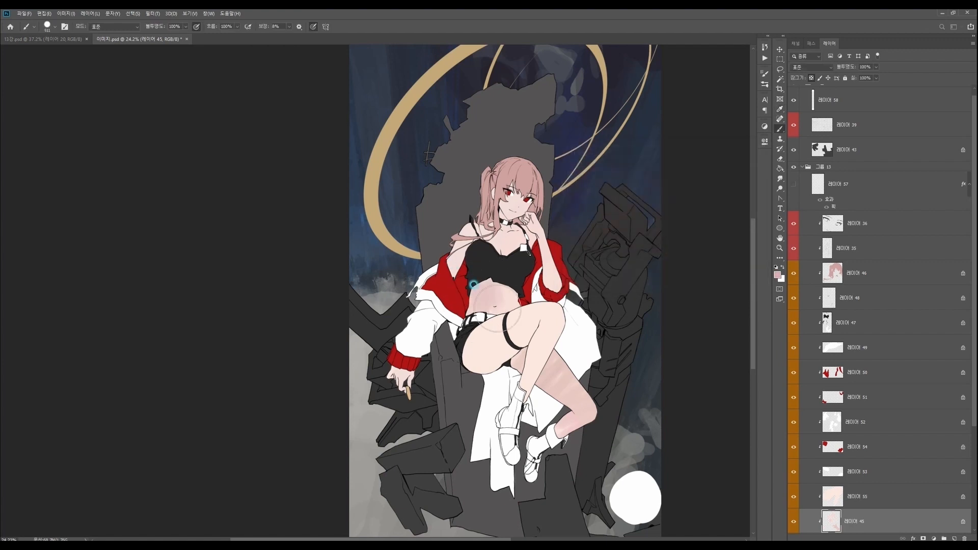
# - Switch to another brush from the brush library, adjust its size, and shade the skin around the chest and neck
pyautogui.rightClick(539, 300)
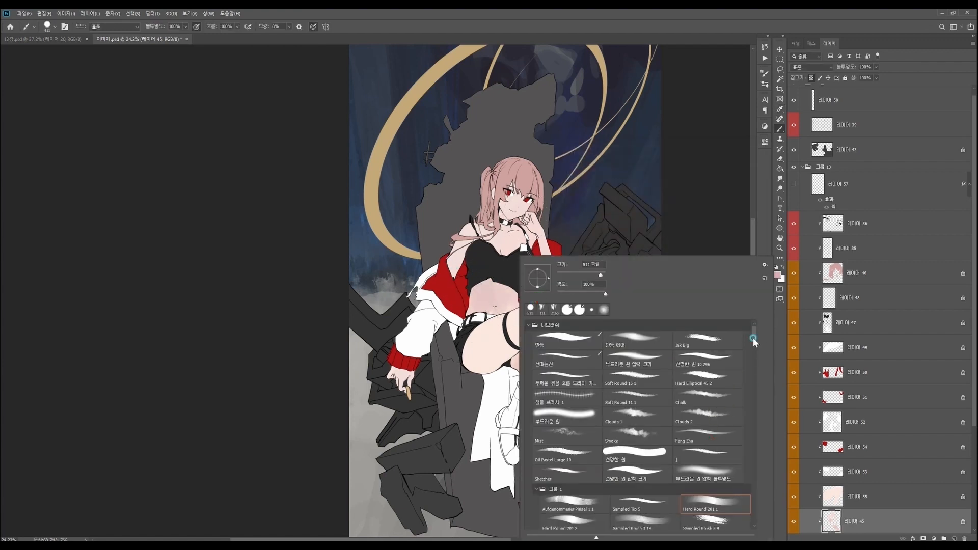
pyautogui.scroll(-1, 723, 406)
pyautogui.click(667, 492)
pyautogui.click(590, 277)
pyautogui.click(540, 248)
pyautogui.moveTo(470, 249); pyautogui.dragTo(502, 224)
# - Set the foreground colour to a light peach and blend it over the upper-body skin
pyautogui.press('n')
pyautogui.click(576, 173)
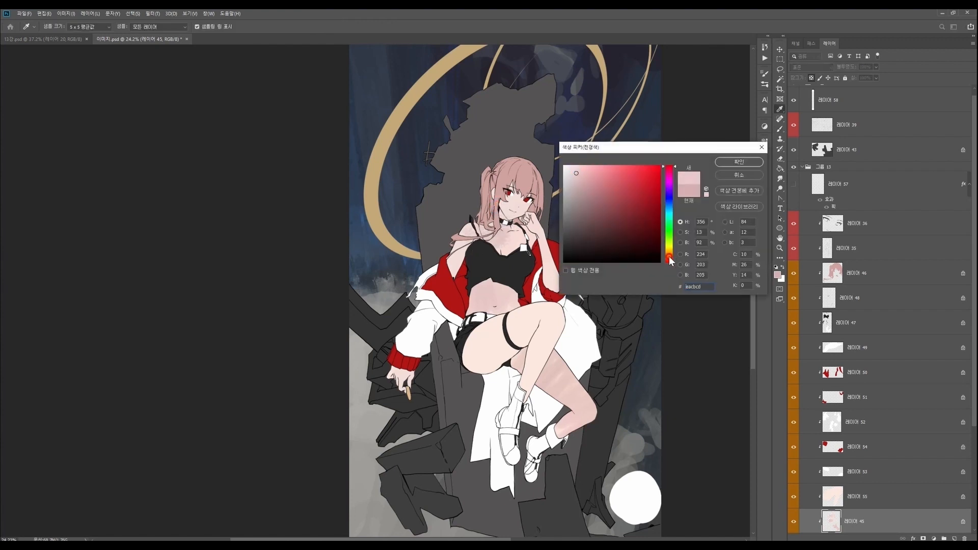
pyautogui.click(670, 257)
pyautogui.click(726, 160)
pyautogui.moveTo(516, 276)
pyautogui.mouseDown()
pyautogui.moveTo(548, 274)
pyautogui.moveTo(566, 250)
pyautogui.moveTo(545, 224)
pyautogui.mouseUp()
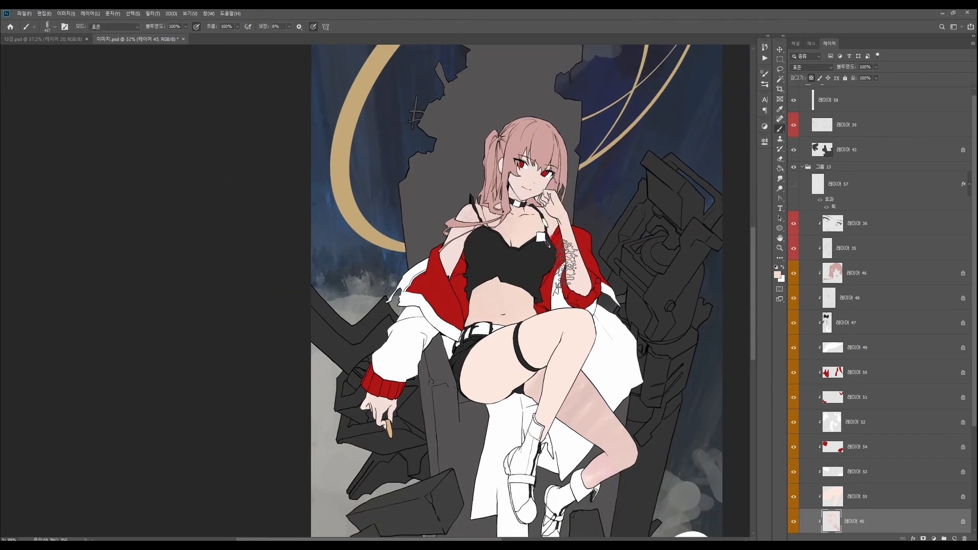
# - Shift the peach foreground colour to a rosier skin tone
pyautogui.press('n')
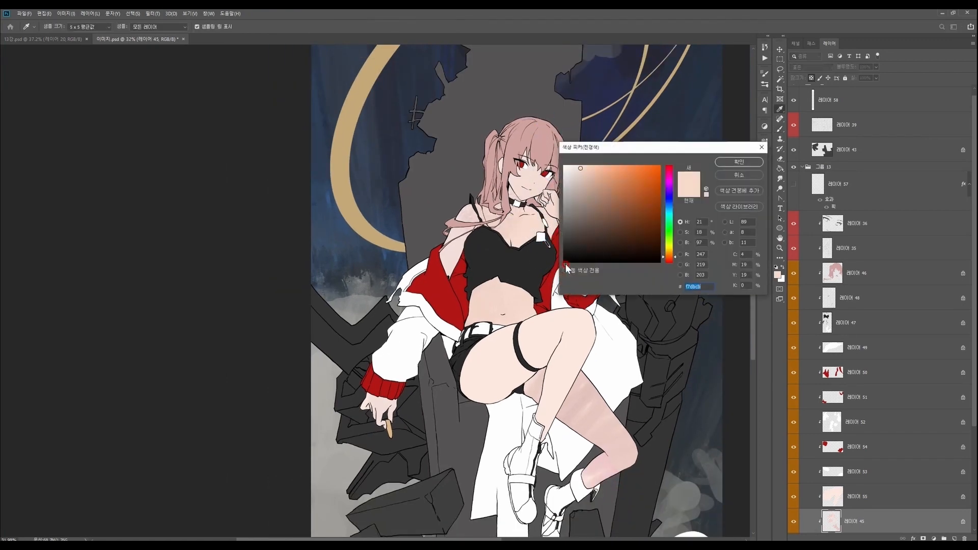
pyautogui.click(670, 261)
pyautogui.click(654, 161)
pyautogui.click(734, 163)
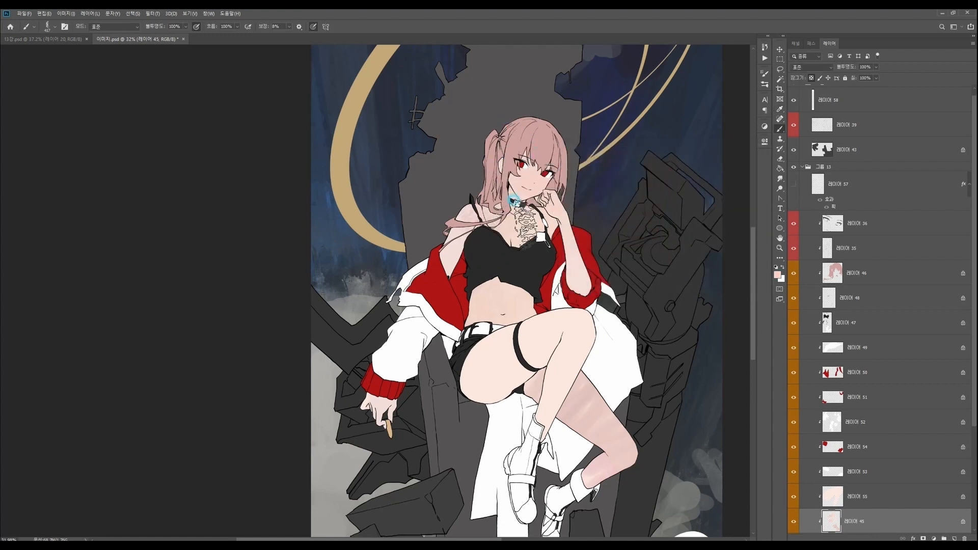
# - Set the foreground colour to the very pale peach #fbeee5 and soften the rosy tint on the rear leg's calf
pyautogui.press('n')
pyautogui.click(571, 167)
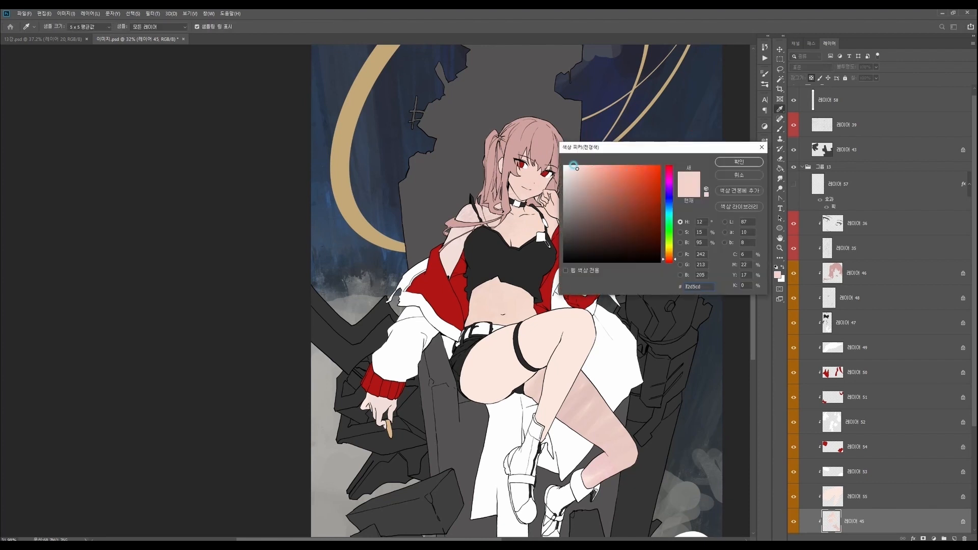
pyautogui.click(740, 162)
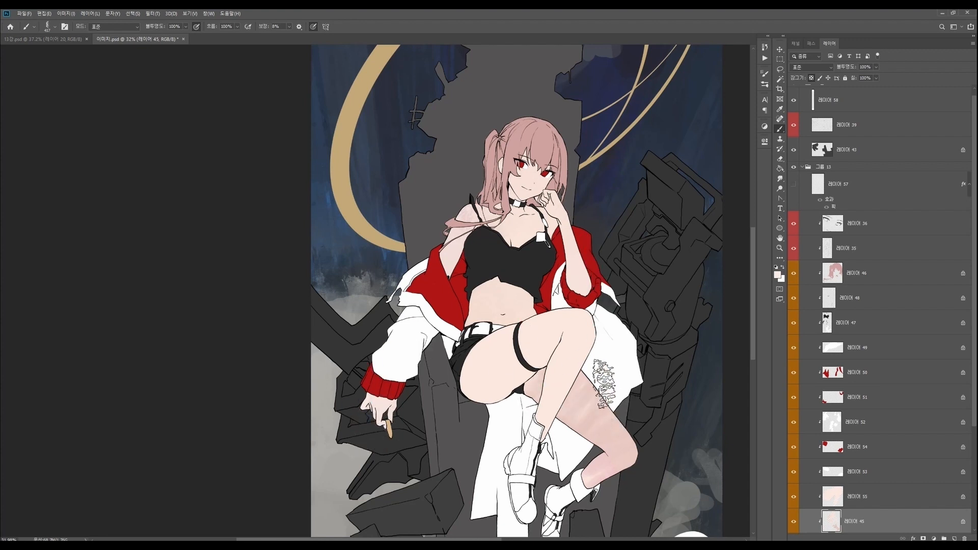
pyautogui.moveTo(602, 465); pyautogui.dragTo(604, 467)
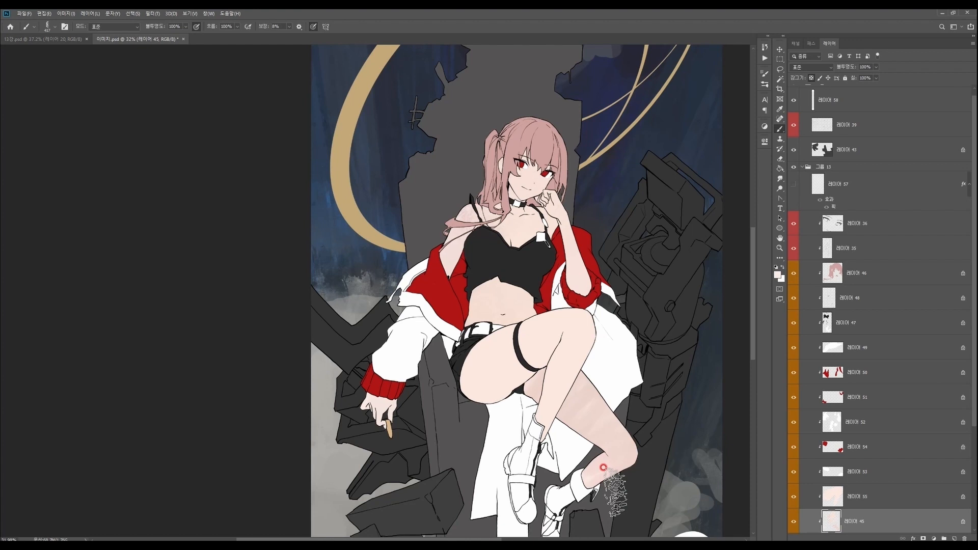
# - Switch to the raised leg's skin layer, adjust the pale peach foreground colour, and tint the thigh around the garter
pyautogui.keyDown('ctrl'); pyautogui.rightClick(504, 348); pyautogui.keyUp('ctrl')
pyautogui.click(533, 350)
pyautogui.moveTo(561, 349); pyautogui.dragTo(550, 345)
pyautogui.press('n')
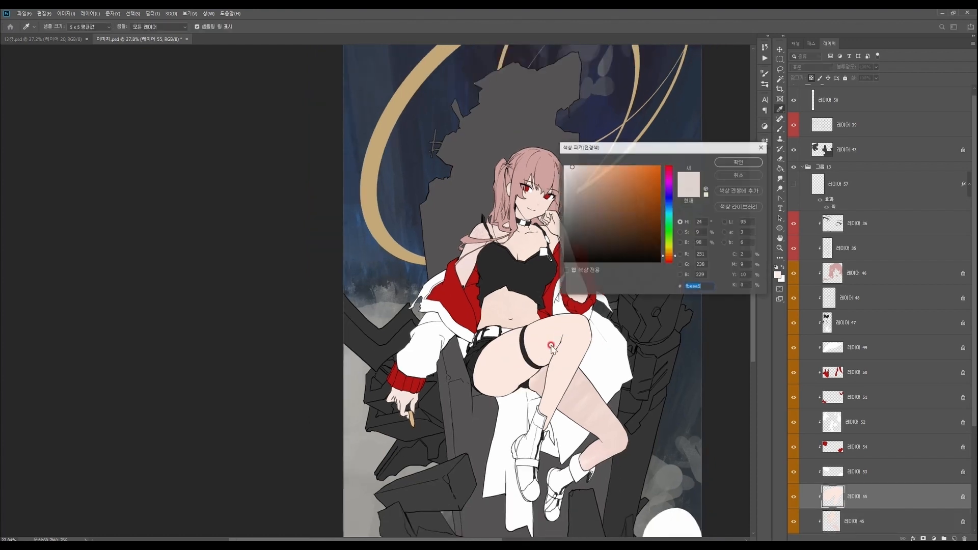
pyautogui.click(576, 168)
pyautogui.click(667, 259)
pyautogui.click(742, 161)
pyautogui.press('b')
pyautogui.keyDown('ctrl'); pyautogui.rightClick(551, 341); pyautogui.keyUp('ctrl')
pyautogui.click(570, 350)
pyautogui.moveTo(557, 338)
pyautogui.mouseDown()
pyautogui.moveTo(565, 362)
pyautogui.moveTo(541, 339)
pyautogui.mouseUp()
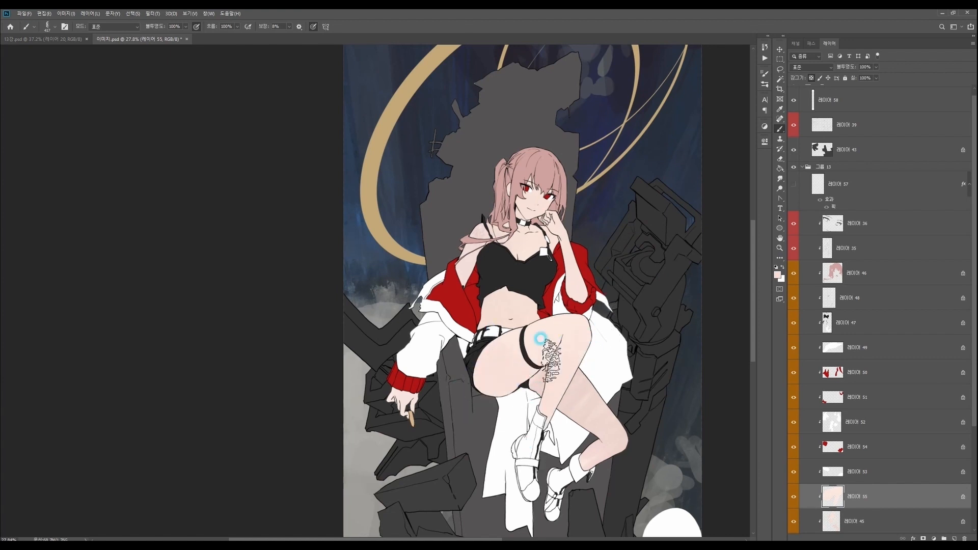
# - Set the foreground colour to a salmon pink and blush both knees, each on its own leg layer
pyautogui.press('i')
pyautogui.click(777, 275)
pyautogui.click(603, 168)
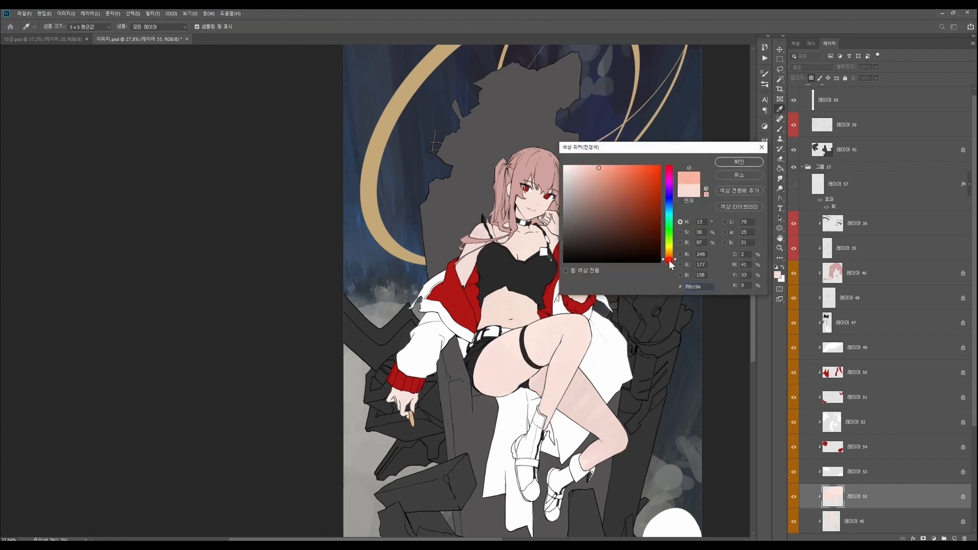
pyautogui.click(738, 162)
pyautogui.press('b')
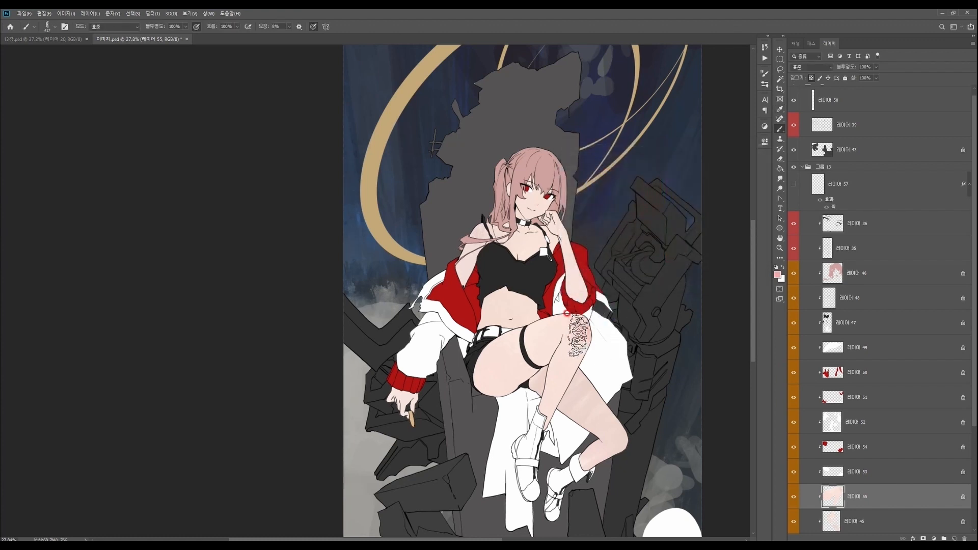
pyautogui.keyDown('ctrl'); pyautogui.rightClick(606, 423); pyautogui.keyUp('ctrl')
pyautogui.click(641, 451)
pyautogui.moveTo(614, 442); pyautogui.dragTo(630, 441)
pyautogui.moveTo(689, 434); pyautogui.dragTo(703, 414)
pyautogui.moveTo(415, 392); pyautogui.dragTo(413, 397)
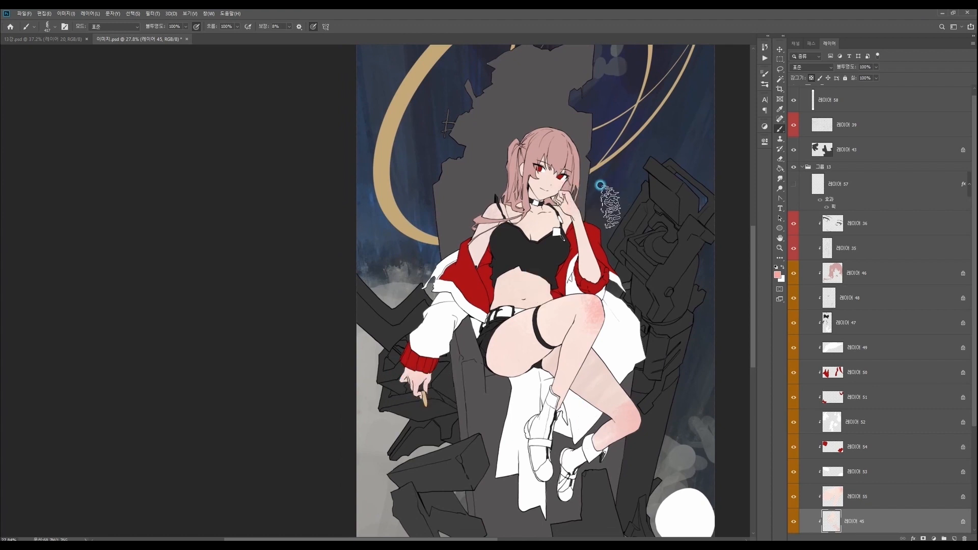
# - Change the brush to a smaller one, pick a slightly deeper skin tone, and shade the chest just below the choker
pyautogui.scroll(1, 601, 185)
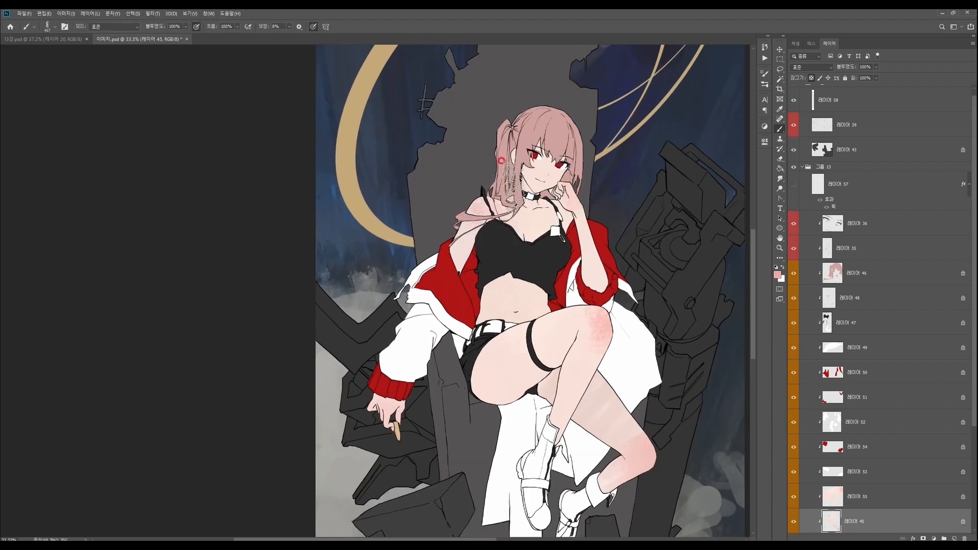
pyautogui.scroll(1, 543, 204)
pyautogui.rightClick(546, 174)
pyautogui.click(626, 222)
pyautogui.click(549, 192)
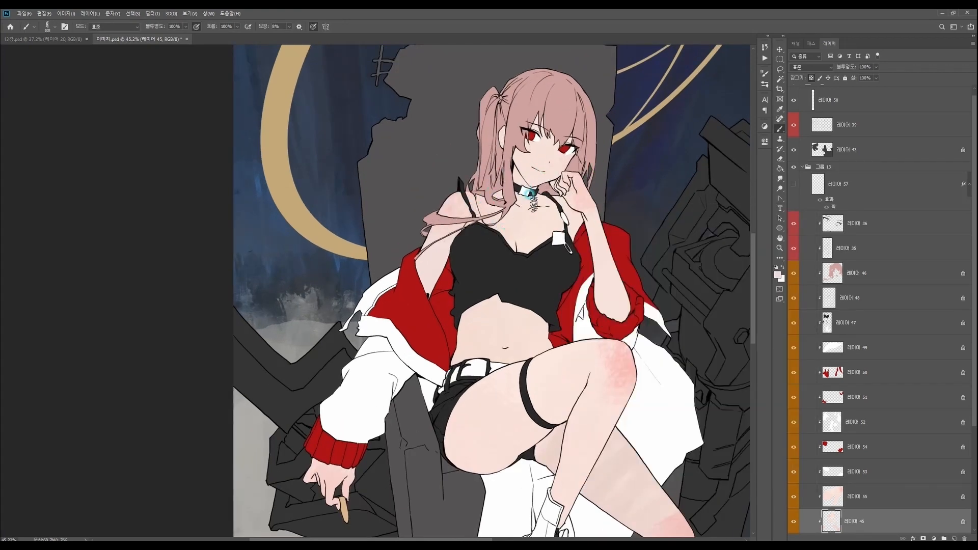
pyautogui.press('n')
pyautogui.click(738, 161)
pyautogui.press('b')
pyautogui.keyDown('alt'); pyautogui.click(530, 216); pyautogui.keyUp('alt')
pyautogui.moveTo(531, 215); pyautogui.dragTo(523, 220)
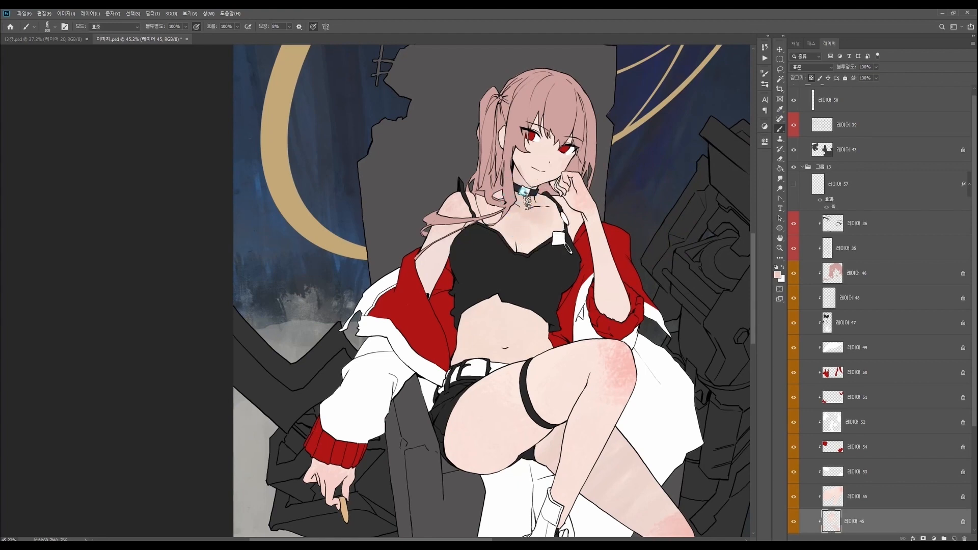
# - Deepen the foreground skin tone further and build up the shading on the upper chest
pyautogui.moveTo(596, 221); pyautogui.dragTo(569, 213)
pyautogui.press('n')
pyautogui.moveTo(593, 175); pyautogui.dragTo(603, 179)
pyautogui.click(728, 163)
pyautogui.press('b')
pyautogui.moveTo(538, 221); pyautogui.dragTo(537, 223)
# - Switch to the Ink Big brush and lay broad tinted strokes across the chest and raised forearm
pyautogui.rightClick(569, 226)
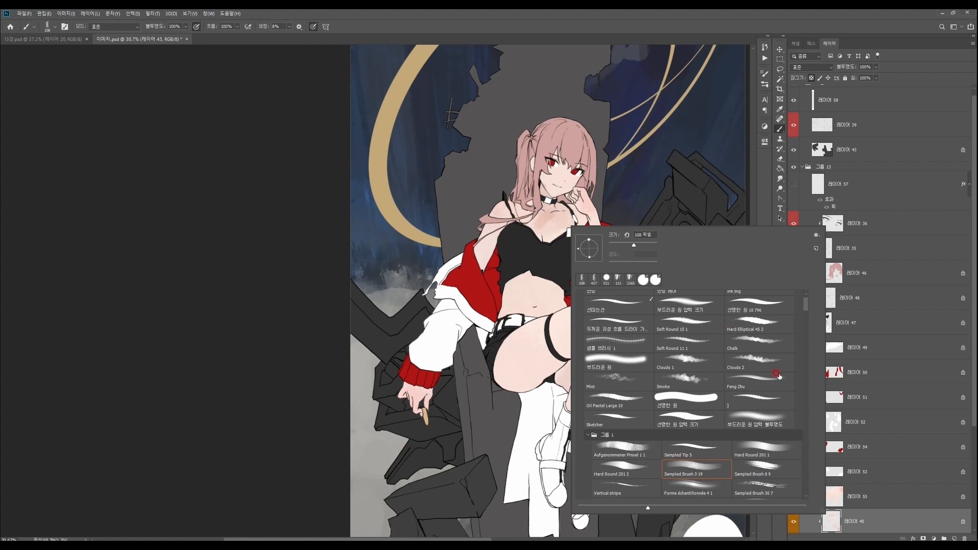
pyautogui.scroll(1, 762, 315)
pyautogui.moveTo(541, 225)
pyautogui.mouseDown()
pyautogui.moveTo(563, 233)
pyautogui.moveTo(586, 194)
pyautogui.mouseUp()
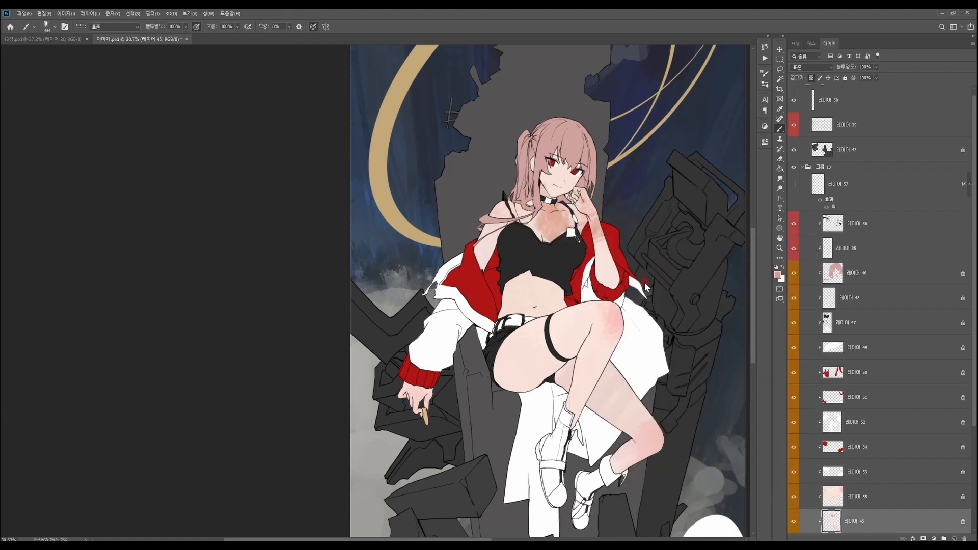
# - Set the foreground colour to a light peach and add warm patches to the abdomen and chest
pyautogui.click(777, 275)
pyautogui.click(591, 164)
pyautogui.click(740, 164)
pyautogui.keyDown('alt'); pyautogui.click(526, 284); pyautogui.keyUp('alt')
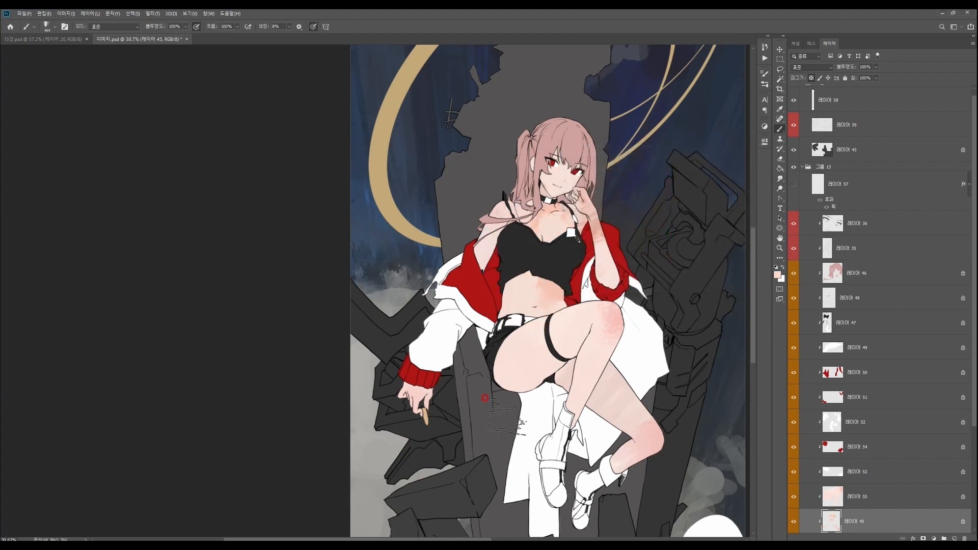
pyautogui.click(778, 275)
pyautogui.click(594, 159)
pyautogui.click(739, 164)
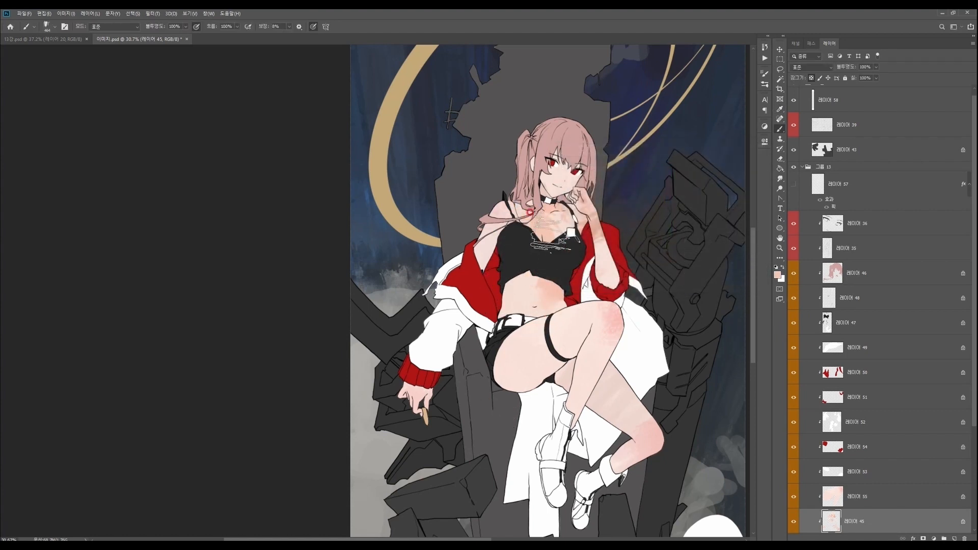
# - Return to the raised leg's skin layer and scatter light peach patches over the legs, mainly on the thigh
pyautogui.moveTo(613, 318); pyautogui.dragTo(609, 323)
pyautogui.keyDown('ctrl'); pyautogui.rightClick(581, 322); pyautogui.keyUp('ctrl')
pyautogui.click(595, 336)
pyautogui.moveTo(485, 317)
pyautogui.mouseDown()
pyautogui.moveTo(499, 361)
pyautogui.moveTo(515, 378)
pyautogui.mouseUp()
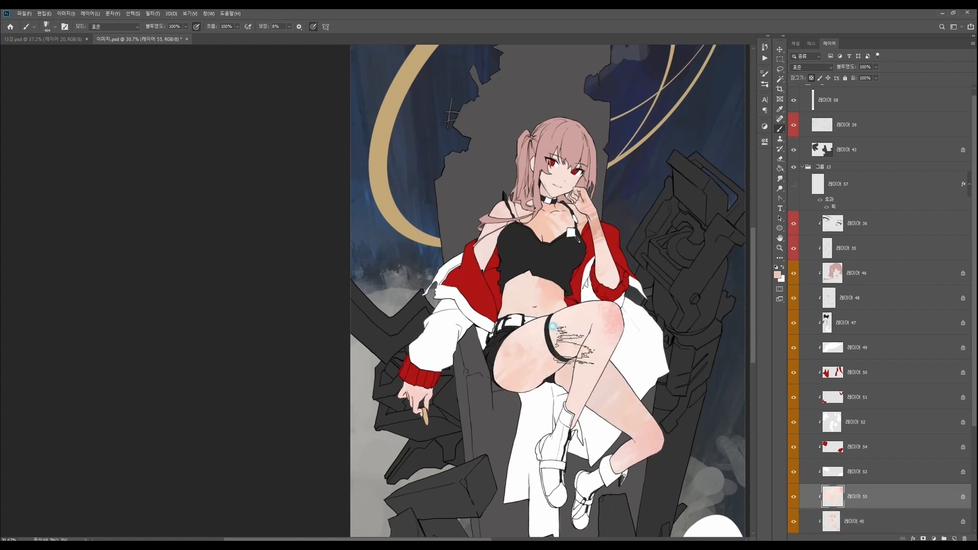
pyautogui.moveTo(643, 409); pyautogui.dragTo(616, 400)
pyautogui.moveTo(611, 392); pyautogui.dragTo(560, 350)
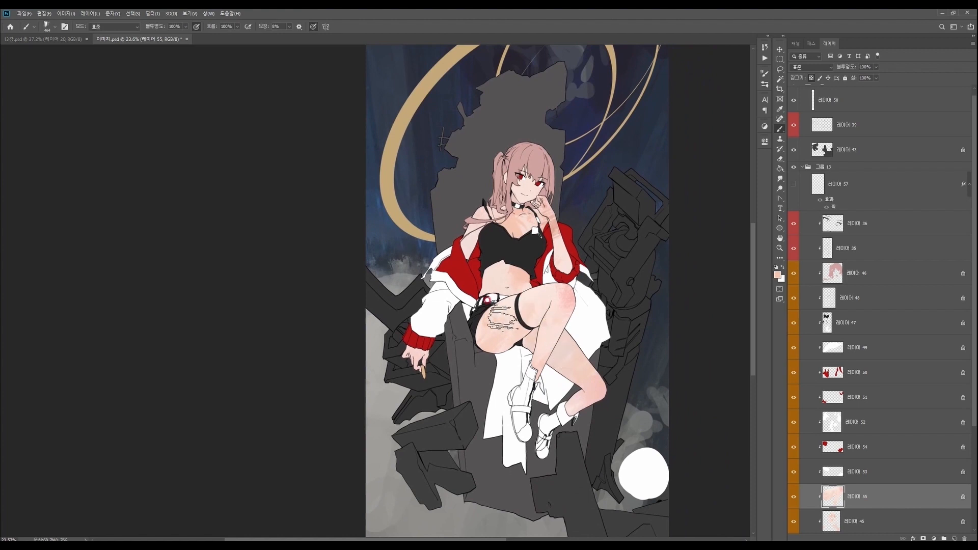
# - Switch back to the body skin layer and tint the hand hanging beside the throne
pyautogui.keyDown('ctrl'); pyautogui.rightClick(438, 351); pyautogui.keyUp('ctrl')
pyautogui.click(433, 367)
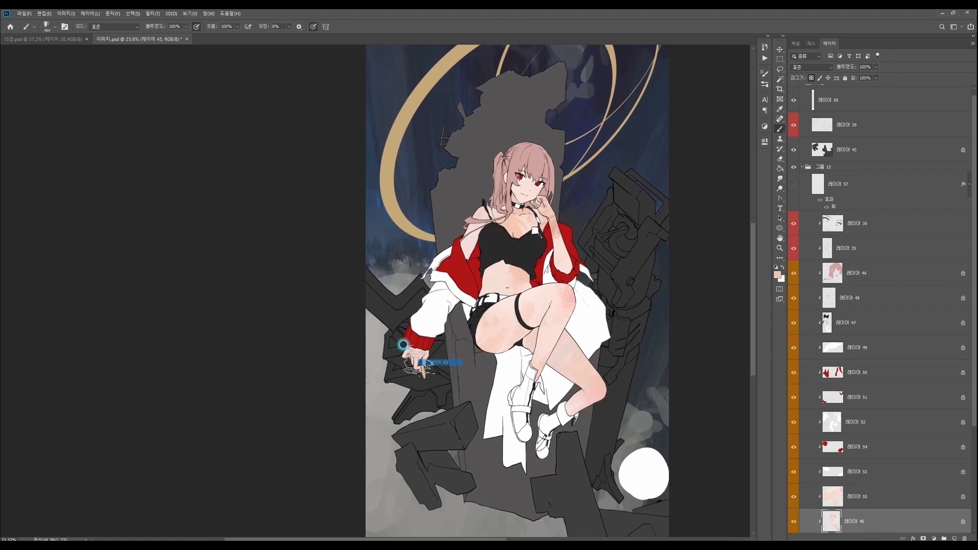
pyautogui.moveTo(557, 353); pyautogui.dragTo(533, 349)
# - Select the black clothing layer 레이어 47 and set the foreground colour to a dark cool tone
pyautogui.keyDown('ctrl'); pyautogui.rightClick(501, 249); pyautogui.keyUp('ctrl')
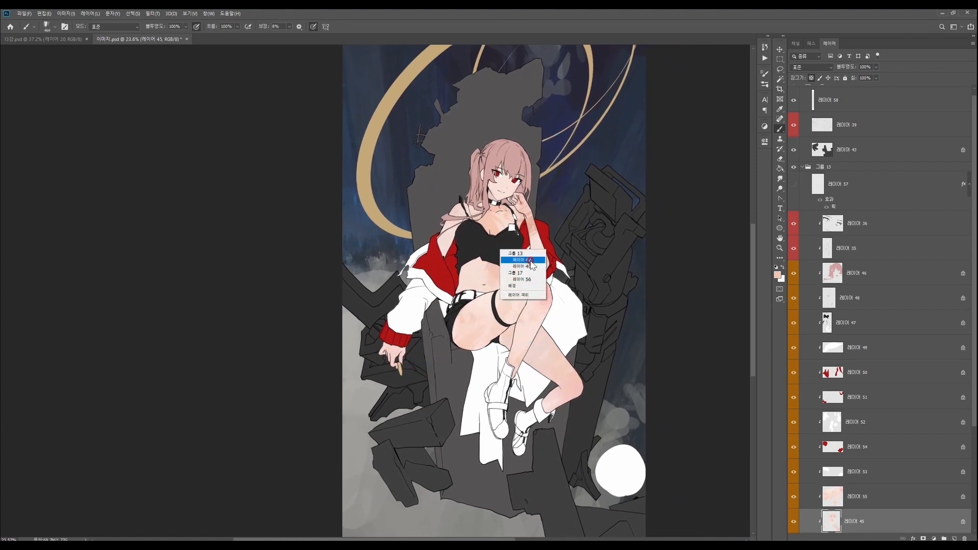
pyautogui.click(517, 260)
pyautogui.press('n')
pyautogui.click(669, 203)
pyautogui.moveTo(583, 232); pyautogui.dragTo(589, 246)
pyautogui.click(729, 161)
# - Choose another brush from the brush library, adjust its size, and begin shading the black crop top
pyautogui.rightClick(529, 265)
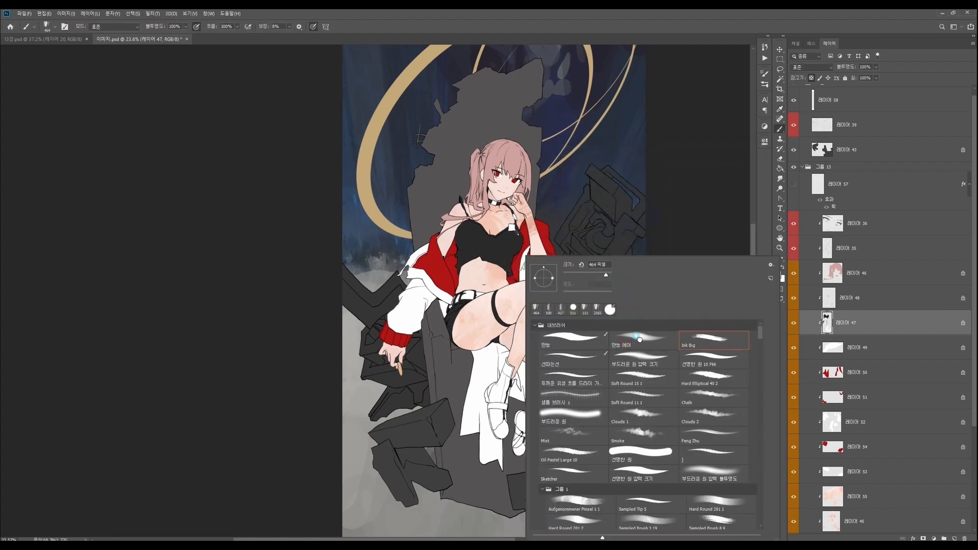
pyautogui.click(640, 339)
pyautogui.click(712, 353)
pyautogui.click(604, 279)
pyautogui.click(473, 271)
# - Refine the dark foreground colour to a blue-grey and add subtle variation to the crop top and shorts
pyautogui.press('n')
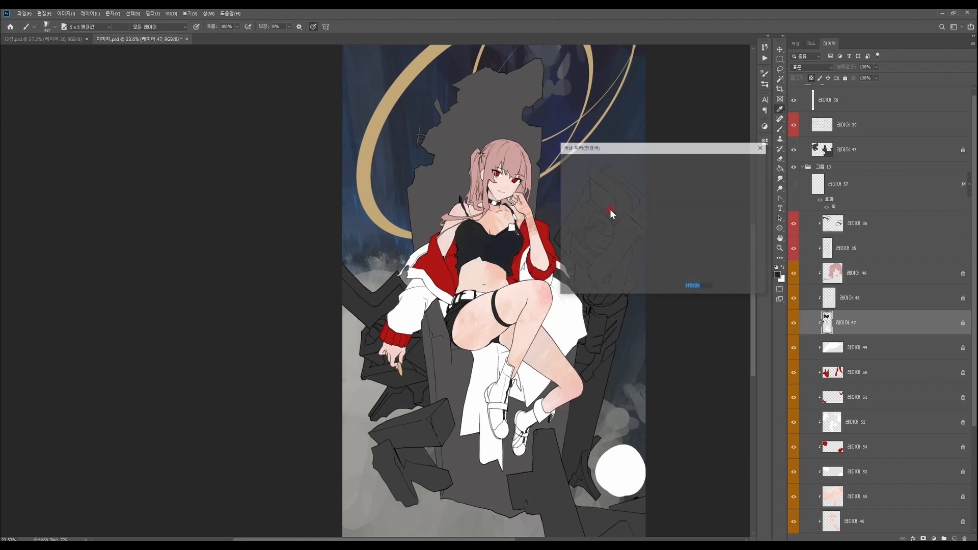
pyautogui.click(572, 243)
pyautogui.click(730, 162)
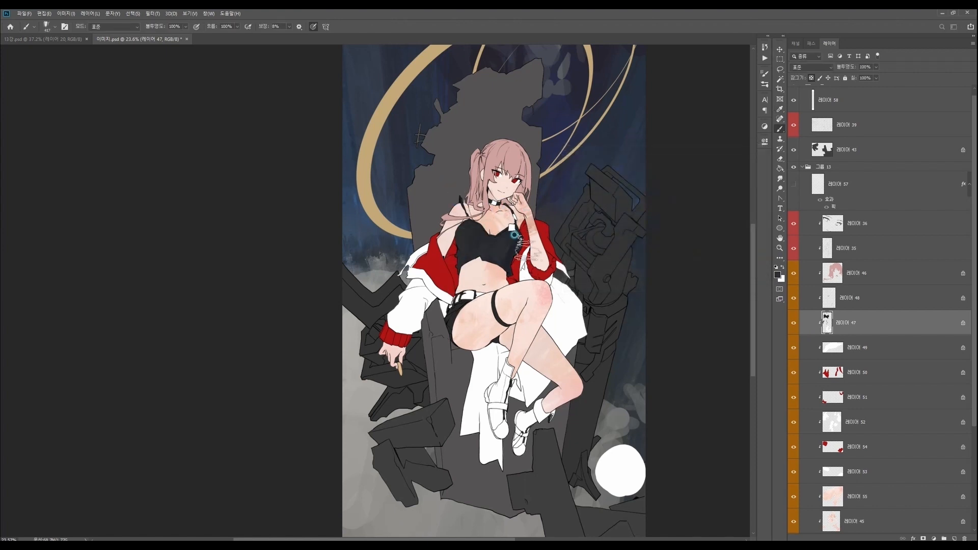
pyautogui.press('n')
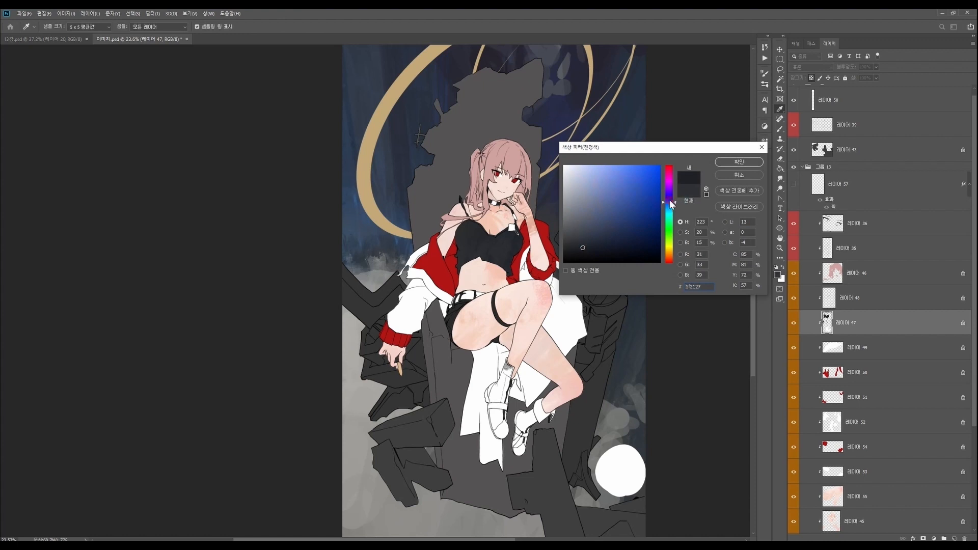
pyautogui.click(739, 162)
pyautogui.keyDown('alt'); pyautogui.click(472, 246); pyautogui.keyUp('alt')
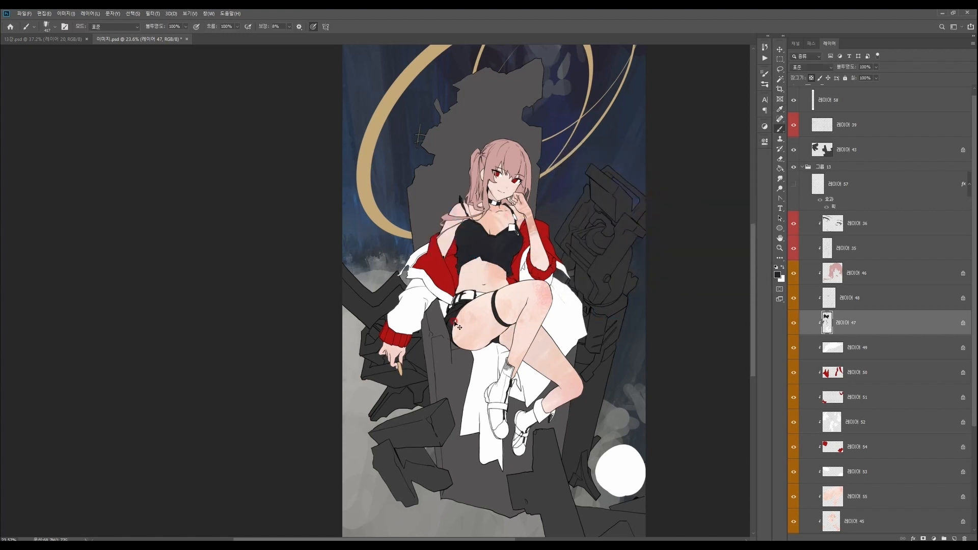
pyautogui.moveTo(453, 316)
pyautogui.mouseDown()
pyautogui.moveTo(470, 328)
pyautogui.moveTo(458, 316)
pyautogui.mouseUp()
pyautogui.moveTo(502, 363)
pyautogui.mouseDown()
pyautogui.moveTo(513, 381)
pyautogui.moveTo(487, 385)
pyautogui.moveTo(509, 365)
pyautogui.mouseUp()
# - Lasso the boots on the black clothing layer, cut them onto a new layer, and label that layer orange
pyautogui.press('z')
pyautogui.press('l')
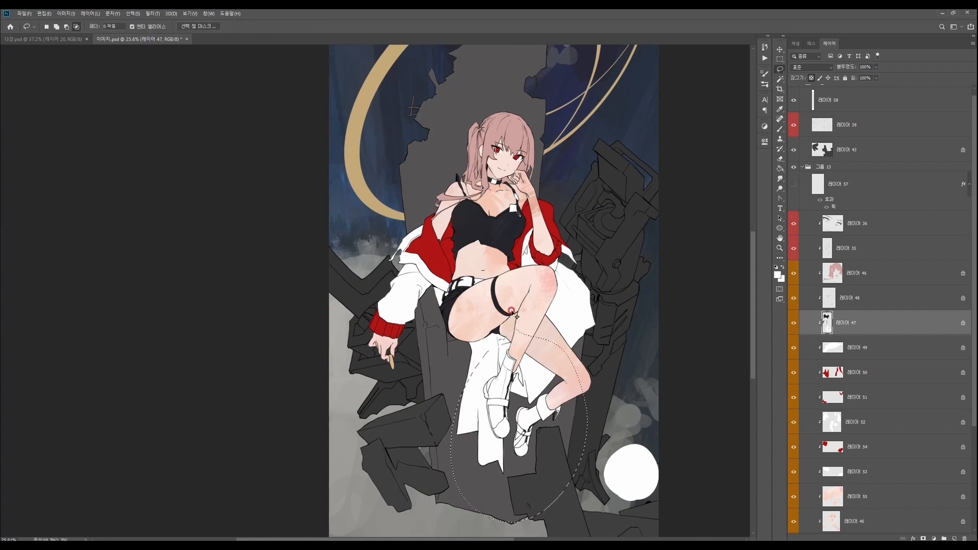
pyautogui.hotkey('ctrl', 'shift', 'j')
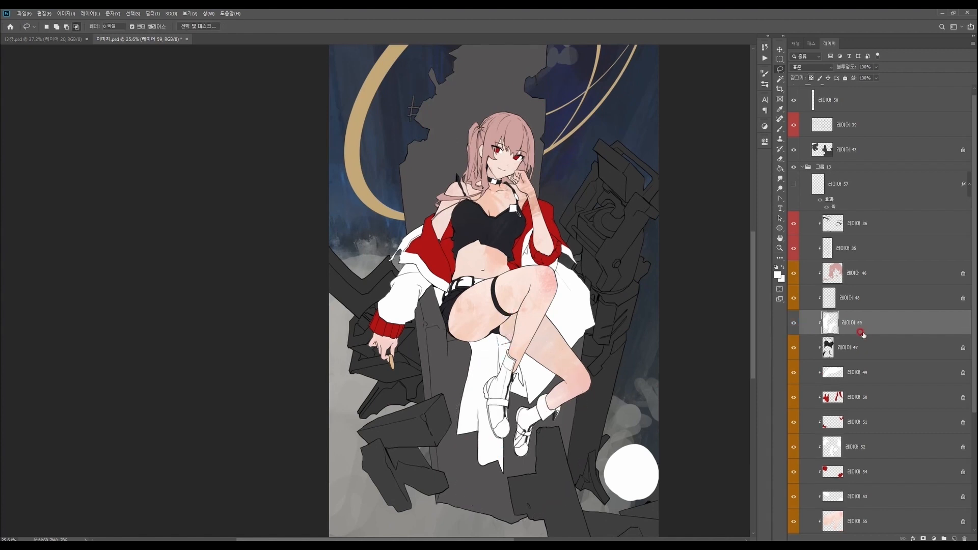
pyautogui.rightClick(802, 331)
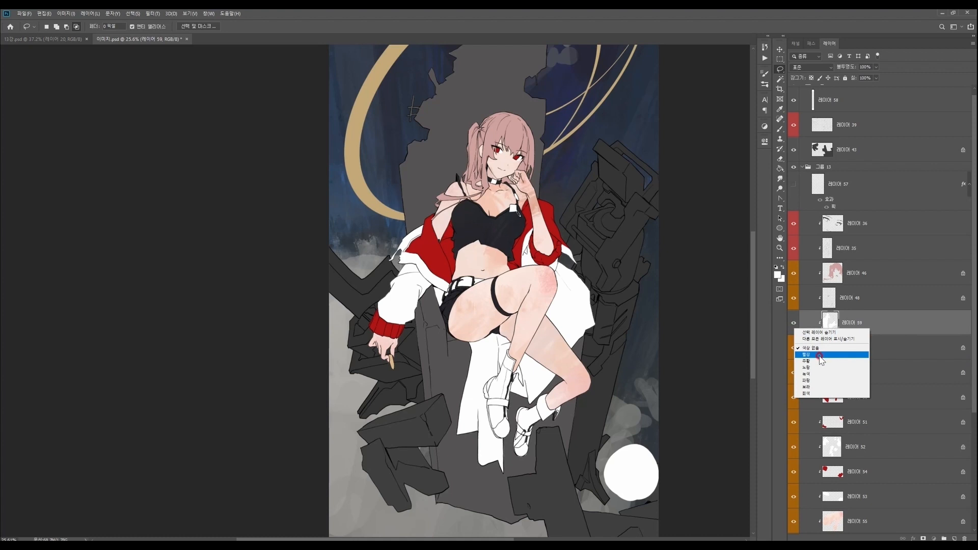
pyautogui.click(826, 361)
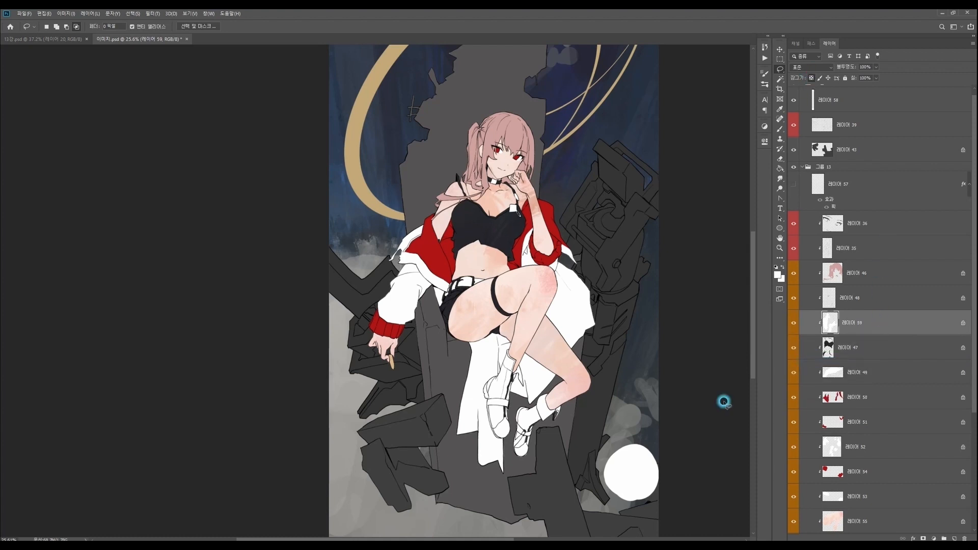
# - Lock the transparent pixels of the new boots layer and make it the active layer
pyautogui.press('z')
pyautogui.click(606, 443)
pyautogui.scroll(-3, 967, 337)
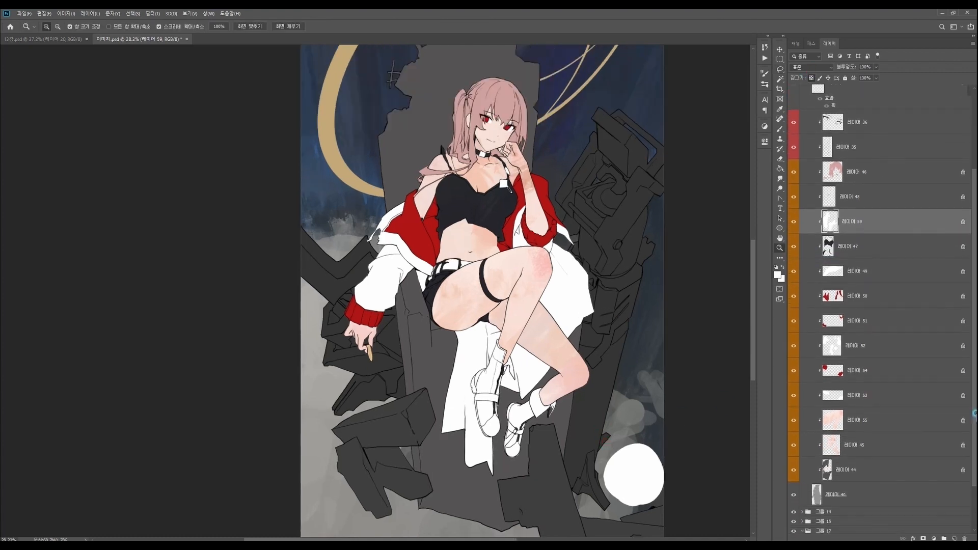
pyautogui.scroll(3, 960, 331)
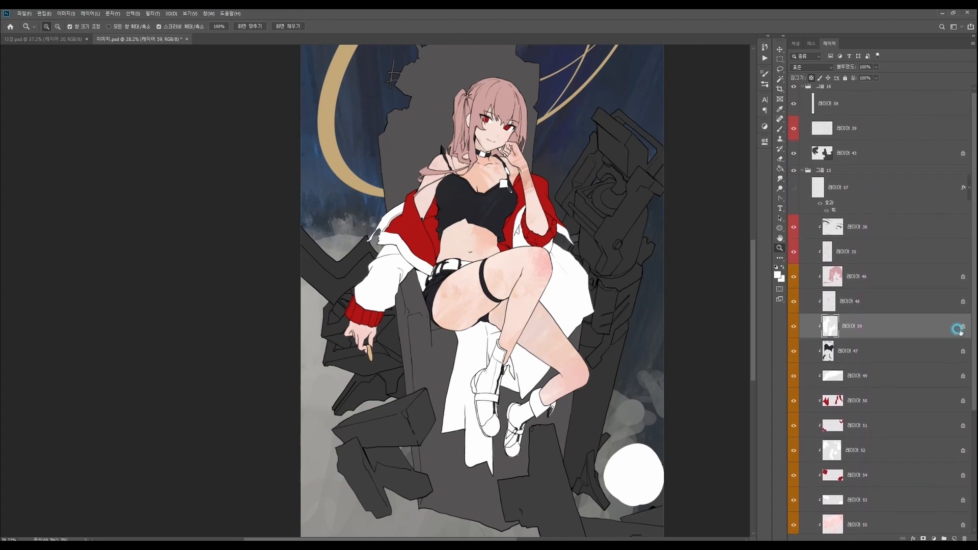
pyautogui.click(858, 306)
pyautogui.click(853, 324)
pyautogui.moveTo(528, 461); pyautogui.dragTo(538, 430)
# - Try shading the front boot with the dark colour sampled from the crop top
pyautogui.press('b')
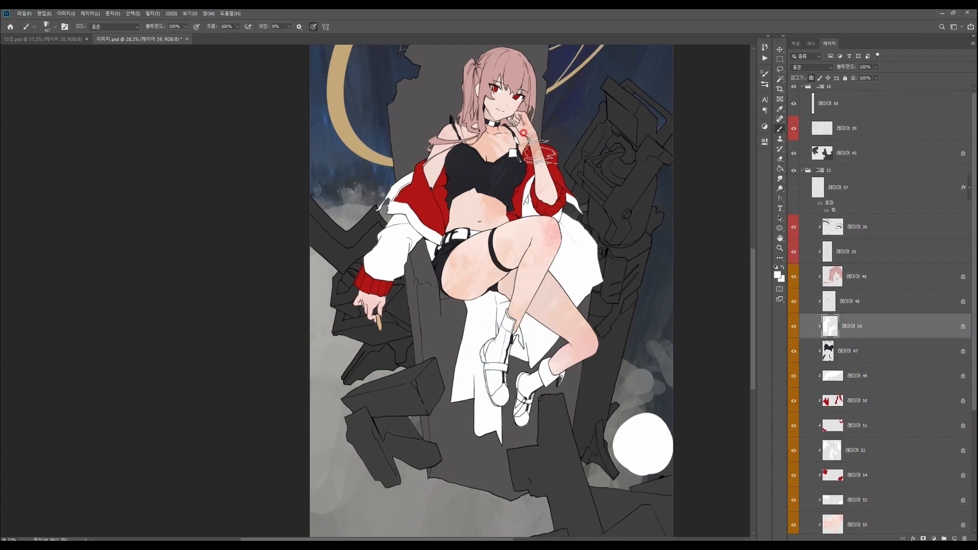
pyautogui.keyDown('alt'); pyautogui.click(503, 187); pyautogui.keyUp('alt')
pyautogui.moveTo(496, 356)
pyautogui.mouseDown()
pyautogui.moveTo(481, 349)
pyautogui.moveTo(502, 400)
pyautogui.mouseUp()
# - Set the foreground colour to a near-white tone and paint over the dark shading on the front boot
pyautogui.click(778, 276)
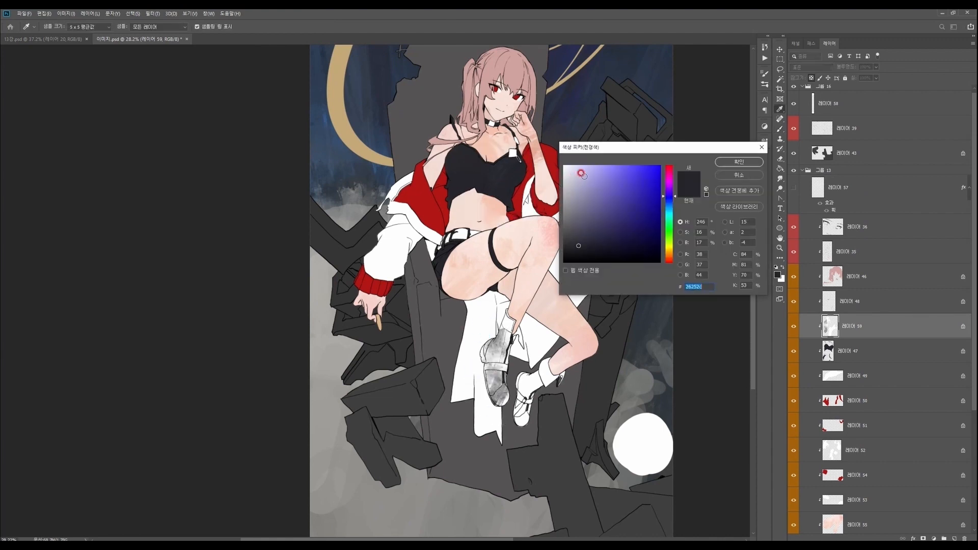
pyautogui.click(716, 162)
pyautogui.moveTo(512, 351)
pyautogui.mouseDown()
pyautogui.moveTo(485, 330)
pyautogui.moveTo(501, 389)
pyautogui.mouseUp()
pyautogui.keyDown('alt'); pyautogui.click(521, 385); pyautogui.keyUp('alt')
pyautogui.moveTo(504, 390)
pyautogui.mouseDown()
pyautogui.moveTo(506, 322)
pyautogui.moveTo(466, 388)
pyautogui.moveTo(503, 402)
pyautogui.mouseUp()
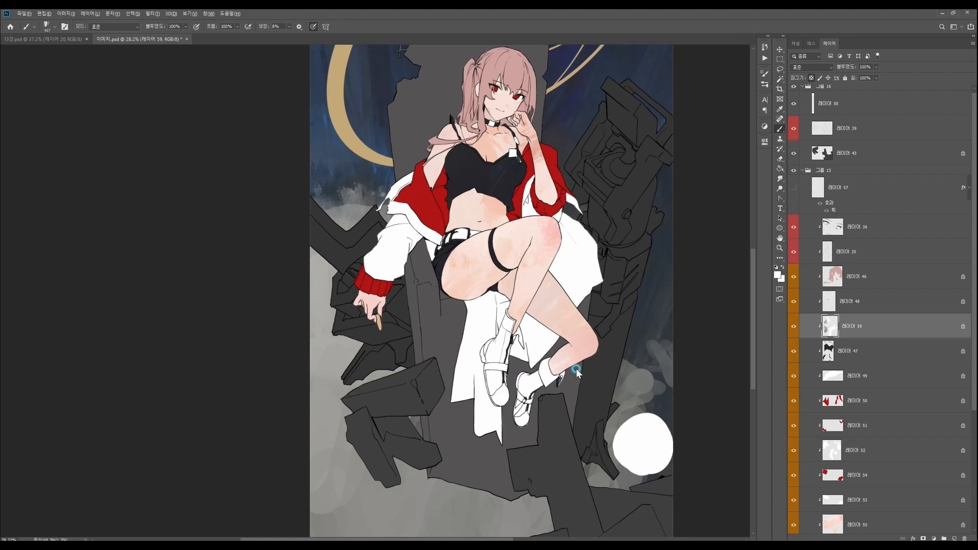
# - Shift the near-white foreground colour's hue and brush faint tonal variation over the white boots
pyautogui.click(777, 275)
pyautogui.click(667, 195)
pyautogui.click(734, 163)
pyautogui.moveTo(510, 355)
pyautogui.mouseDown()
pyautogui.moveTo(544, 381)
pyautogui.moveTo(546, 409)
pyautogui.mouseUp()
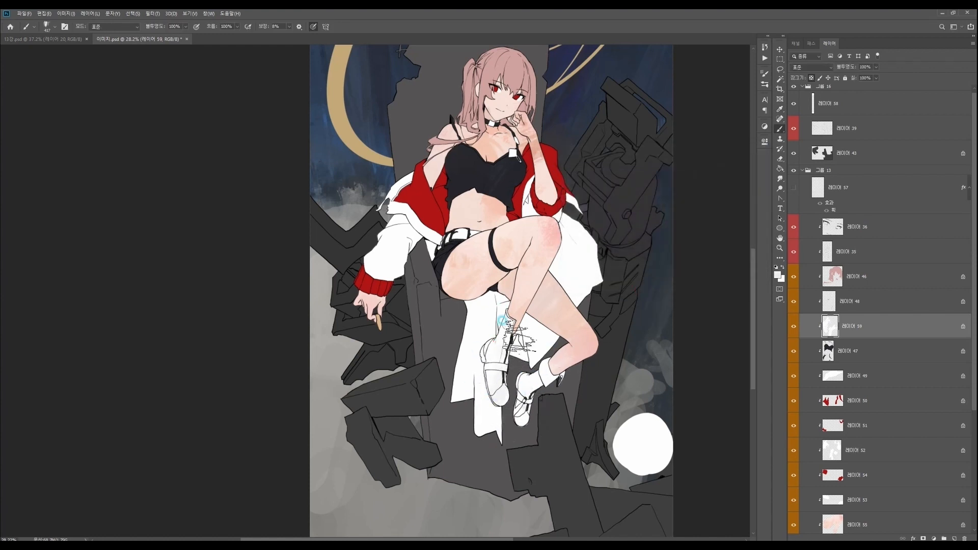
# - Make the white jacket's layer 52 active and brush faint tonal variation over the jacket and its sleeve
pyautogui.hotkey('ctrl', 'space')
pyautogui.moveTo(591, 348); pyautogui.dragTo(583, 327)
pyautogui.keyDown('ctrl'); pyautogui.rightClick(419, 248); pyautogui.keyUp('ctrl')
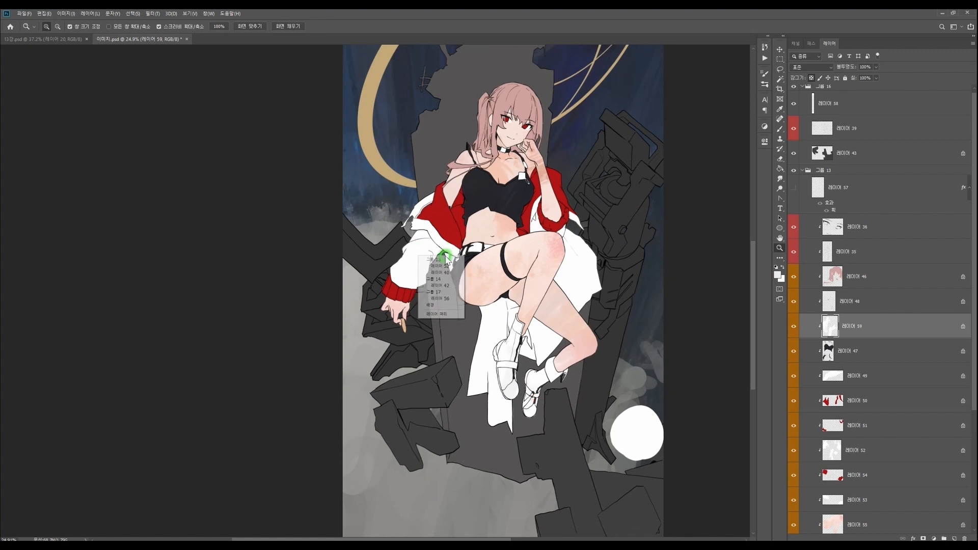
pyautogui.click(443, 264)
pyautogui.moveTo(410, 236); pyautogui.dragTo(440, 254)
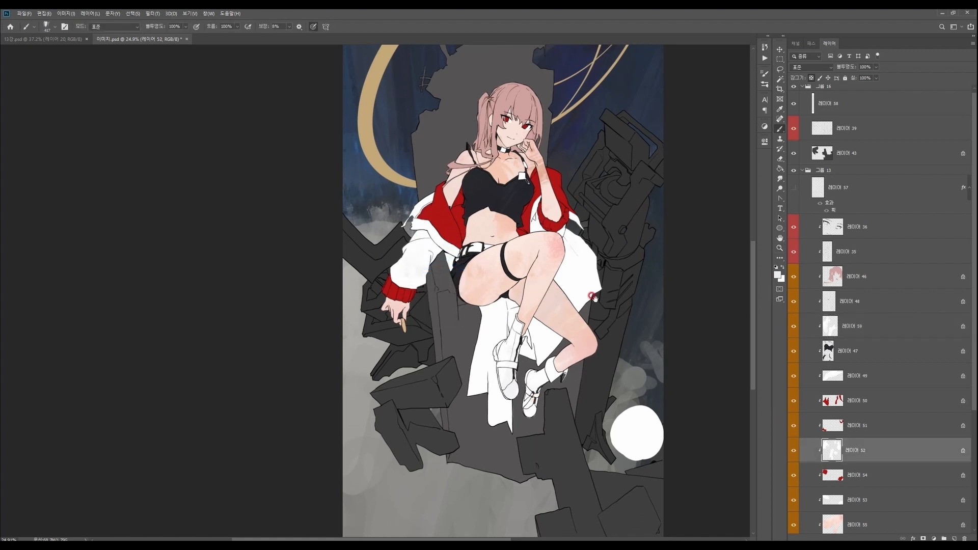
pyautogui.moveTo(585, 281); pyautogui.dragTo(576, 372)
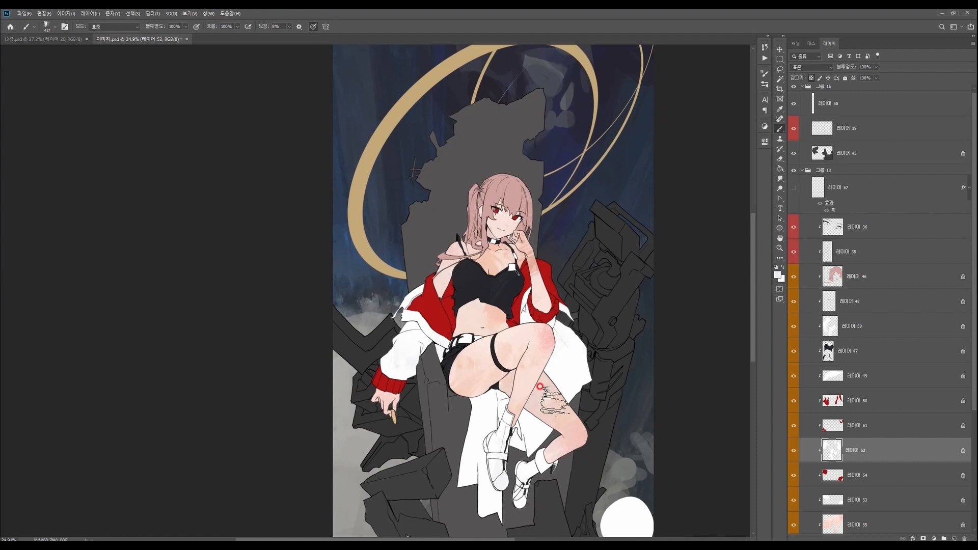
pyautogui.moveTo(510, 430); pyautogui.dragTo(541, 357)
pyautogui.moveTo(609, 351); pyautogui.dragTo(597, 390)
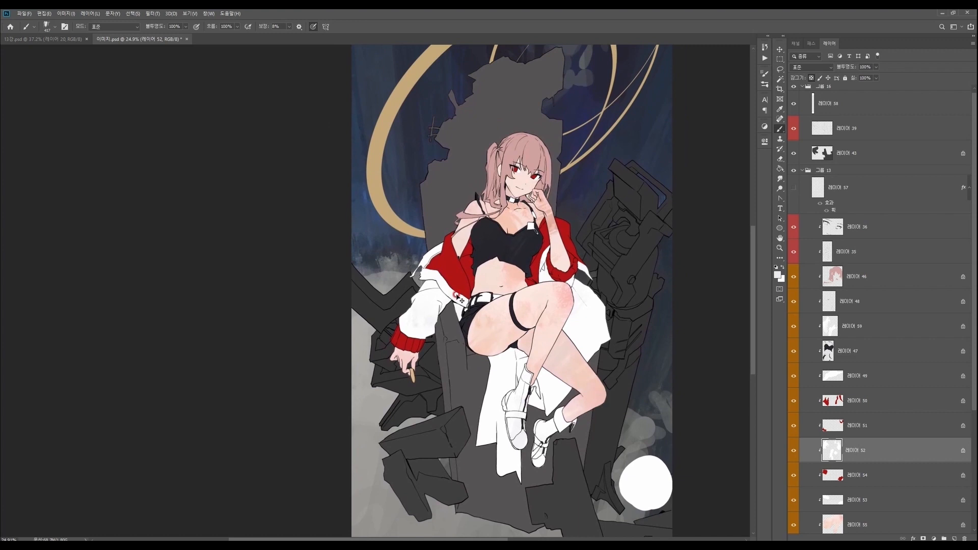
# - Make the red jacket layer 50 active, set the foreground colour to crimson, and brush it into the jacket's red areas
pyautogui.keyDown('ctrl'); pyautogui.click(463, 276); pyautogui.keyUp('ctrl')
pyautogui.hotkey('alt', 'shift', 'c')
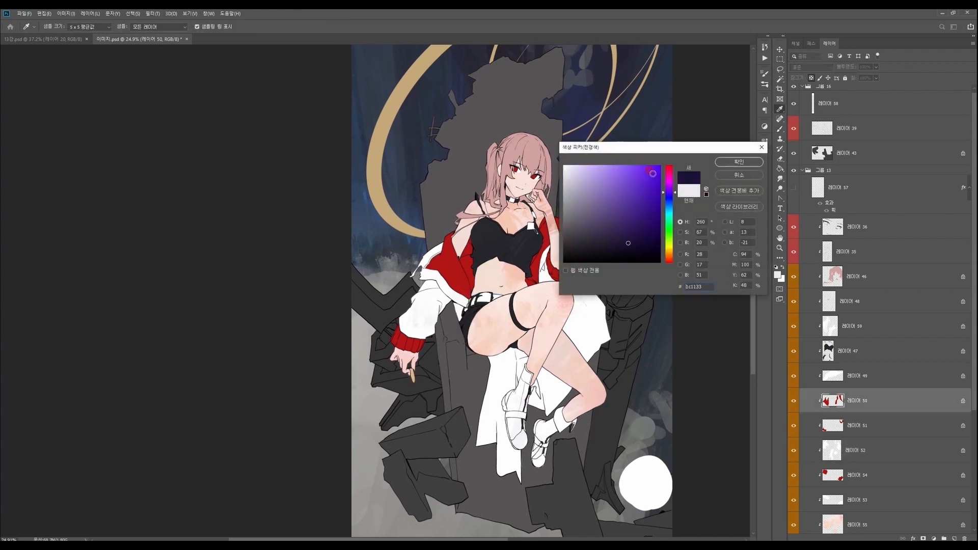
pyautogui.click(670, 171)
pyautogui.click(640, 199)
pyautogui.click(737, 161)
pyautogui.moveTo(439, 275); pyautogui.dragTo(458, 265)
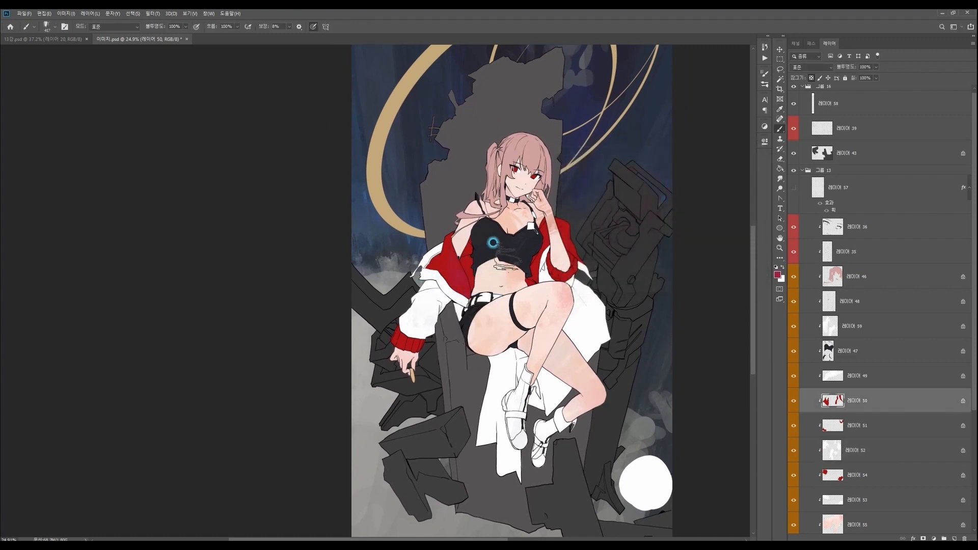
# - Make hair layer 46 active, brush crimson into the strands, and continue with the dusty pink #c95e81
pyautogui.keyDown('ctrl'); pyautogui.rightClick(532, 156); pyautogui.keyUp('ctrl')
pyautogui.click(545, 168)
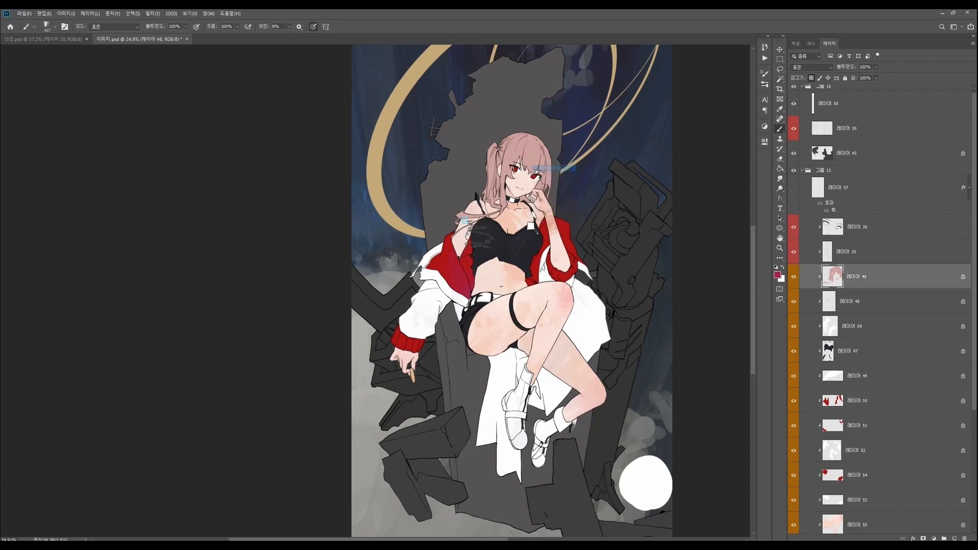
pyautogui.moveTo(490, 200); pyautogui.dragTo(496, 214)
pyautogui.hotkey('alt', 'shift', 'c')
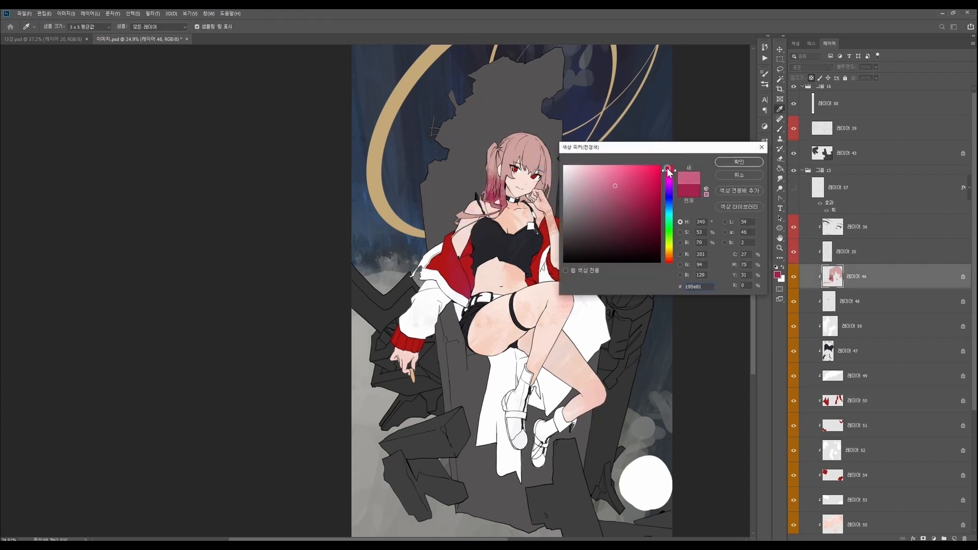
pyautogui.click(739, 162)
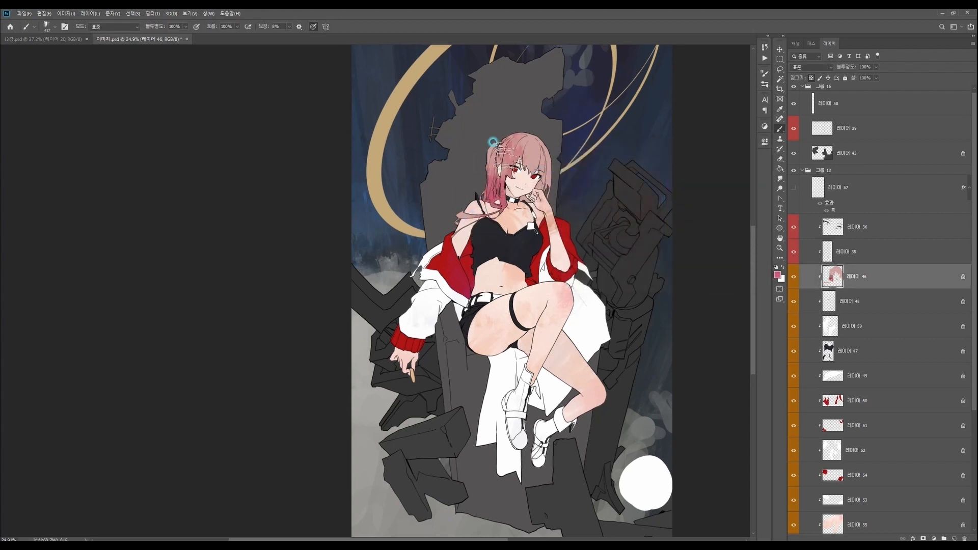
pyautogui.moveTo(577, 217); pyautogui.dragTo(568, 293)
# - Shift the foreground colour to a pale warm tone and brush it over the hair
pyautogui.press('n')
pyautogui.moveTo(596, 179); pyautogui.dragTo(584, 170)
pyautogui.click(668, 258)
pyautogui.click(587, 169)
pyautogui.click(722, 162)
pyautogui.moveTo(478, 237)
pyautogui.mouseDown()
pyautogui.moveTo(502, 224)
pyautogui.moveTo(535, 220)
pyautogui.mouseUp()
# - Refine the foreground colour to salmon pink and brush further warm variation into the hair
pyautogui.press('n')
pyautogui.click(600, 184)
pyautogui.click(721, 162)
pyautogui.moveTo(530, 227); pyautogui.dragTo(500, 209)
pyautogui.click(778, 275)
pyautogui.click(598, 184)
pyautogui.click(722, 162)
pyautogui.moveTo(528, 240); pyautogui.dragTo(536, 218)
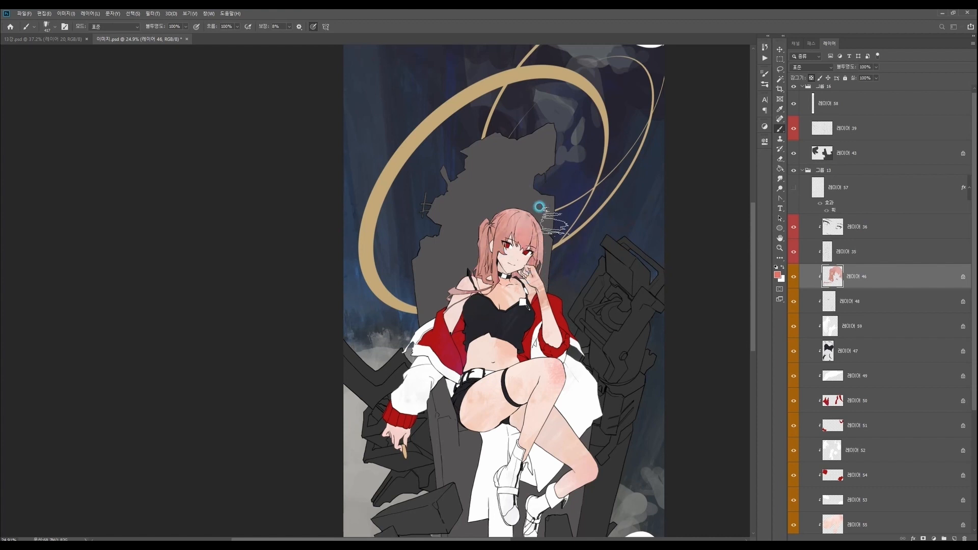
# - Make skin layer 45 active, switch to a textured sampled brush, and brush subtle peach variation over the skin
pyautogui.moveTo(570, 312); pyautogui.dragTo(617, 268)
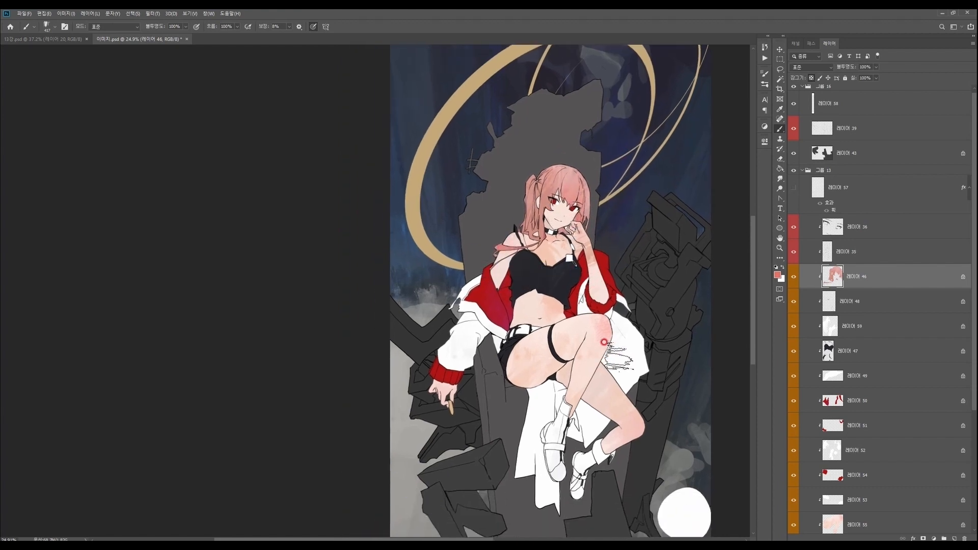
pyautogui.press('z')
pyautogui.click(565, 216)
pyautogui.click(587, 229)
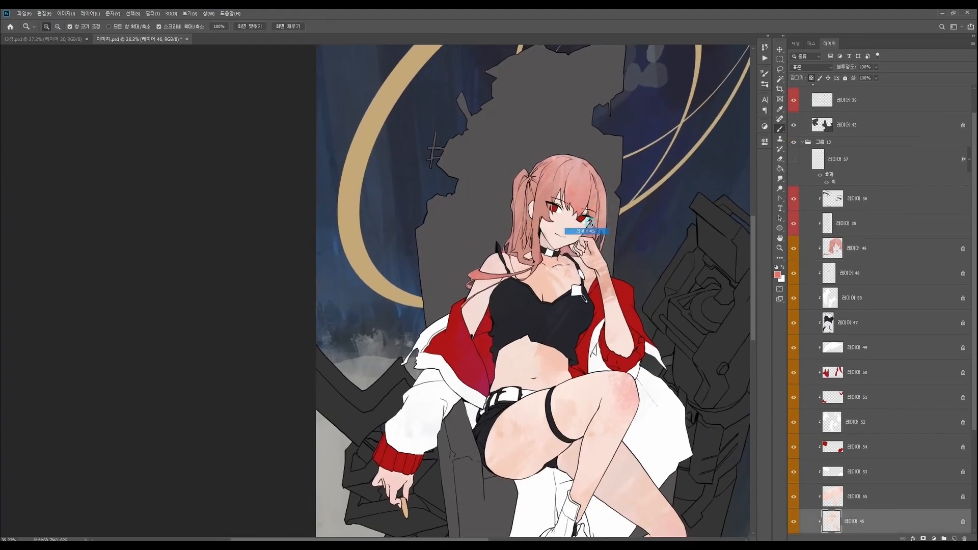
pyautogui.press('b')
pyautogui.rightClick(589, 229)
pyautogui.click(713, 310)
pyautogui.click(771, 494)
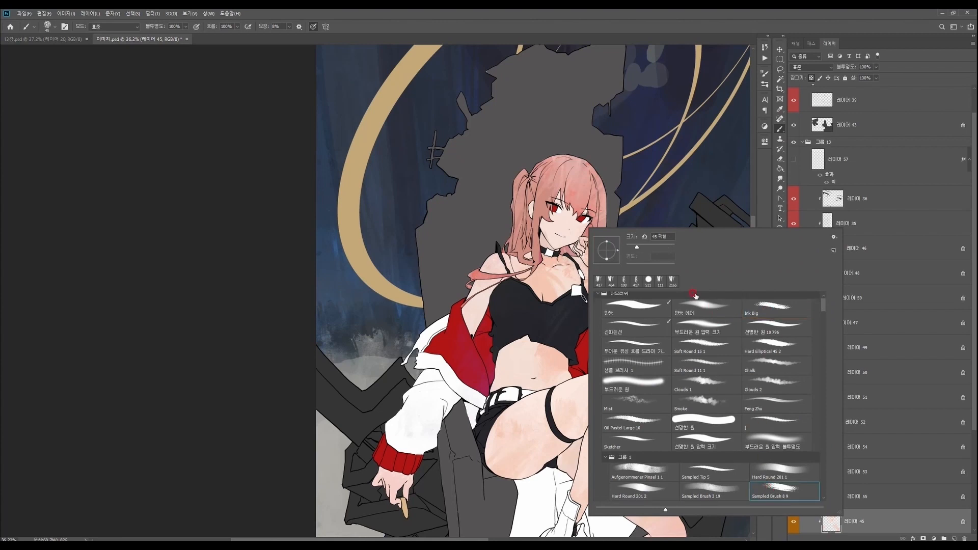
pyautogui.click(729, 486)
pyautogui.press('Return')
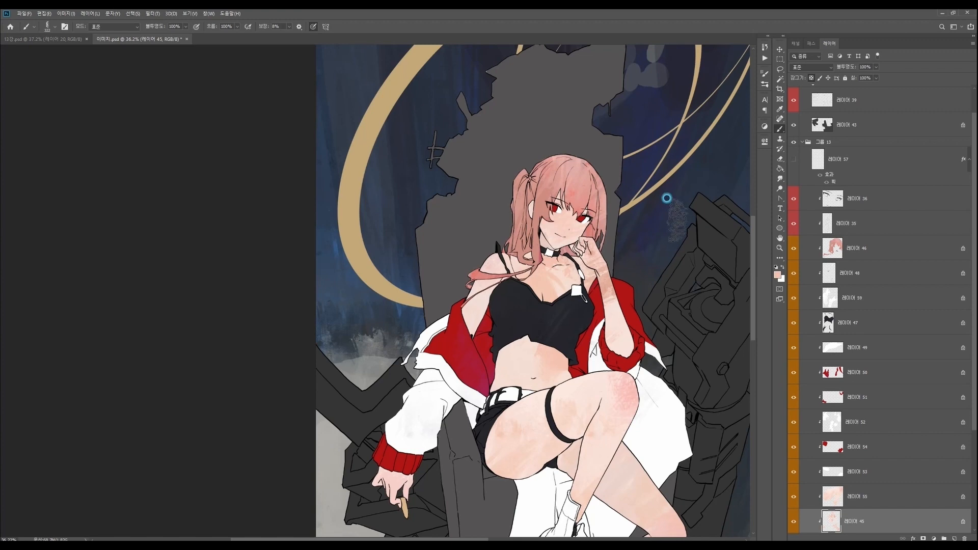
# - Set the foreground colour to pale peach #ffe1d7 for the skin and check the whole figure
pyautogui.moveTo(643, 235); pyautogui.dragTo(627, 221)
pyautogui.press('n')
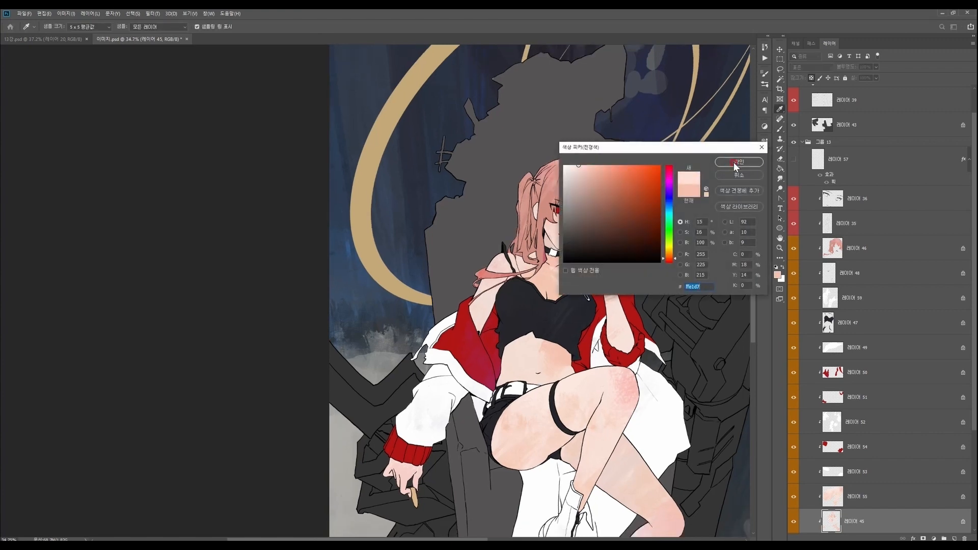
pyautogui.click(737, 162)
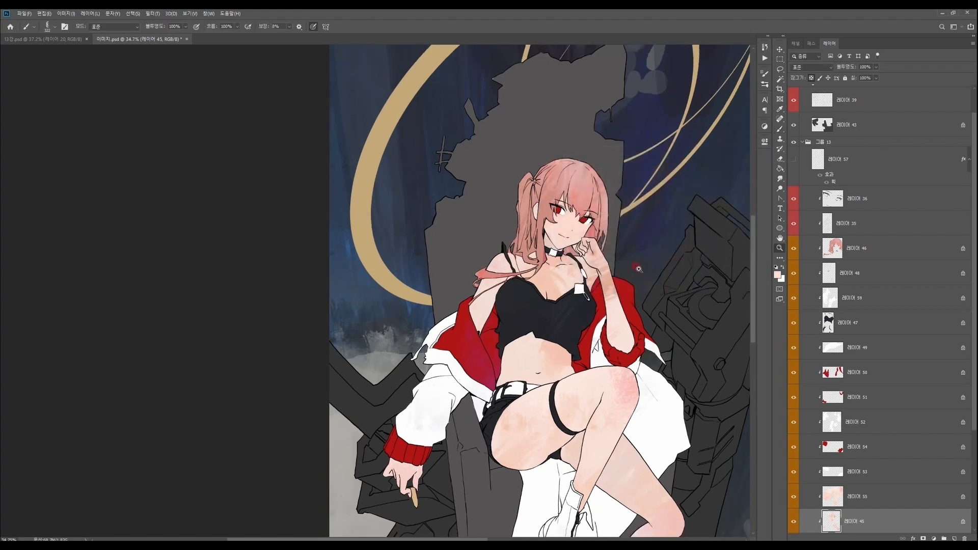
pyautogui.moveTo(639, 269); pyautogui.dragTo(620, 284)
pyautogui.moveTo(599, 453); pyautogui.dragTo(542, 422)
pyautogui.moveTo(620, 418); pyautogui.dragTo(606, 411)
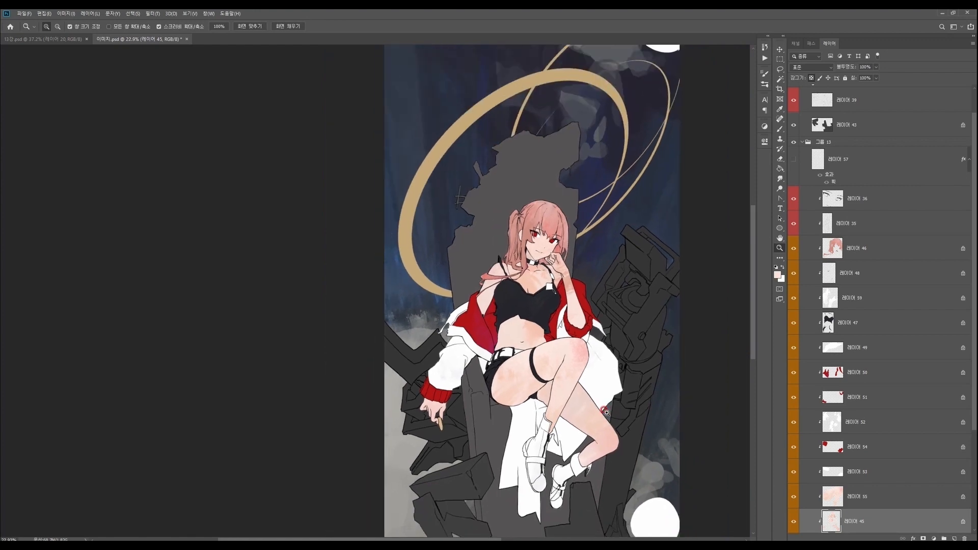
# - Make throne layer 44 active and brush the throne back with near-black #1a1513
pyautogui.keyDown('ctrl'); pyautogui.rightClick(490, 244); pyautogui.keyUp('ctrl')
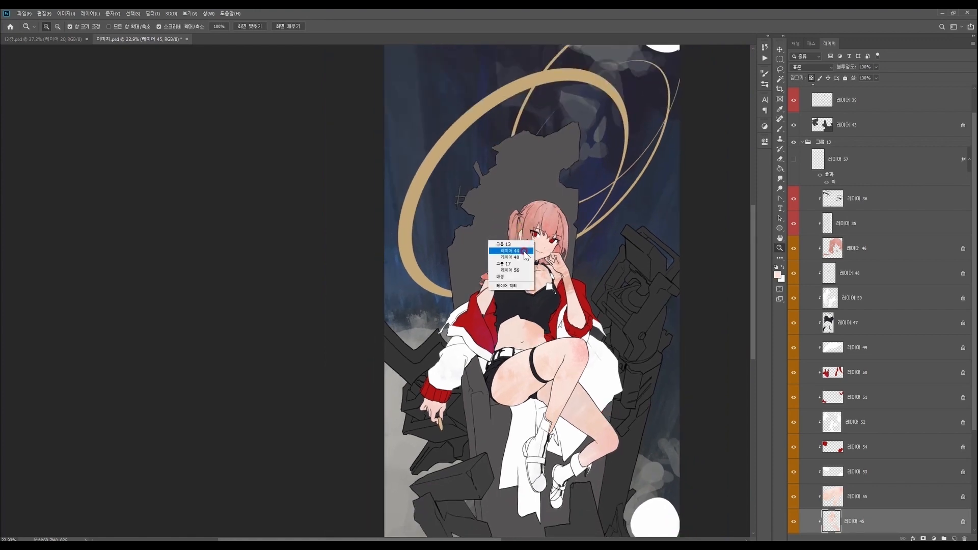
pyautogui.click(516, 252)
pyautogui.moveTo(567, 266); pyautogui.dragTo(552, 259)
pyautogui.press('n')
pyautogui.click(586, 248)
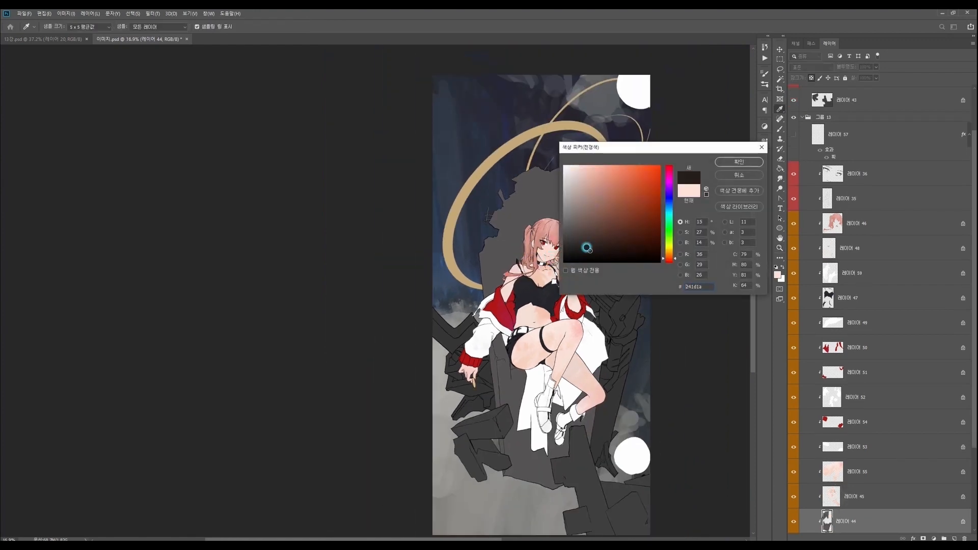
pyautogui.click(740, 162)
pyautogui.press('b')
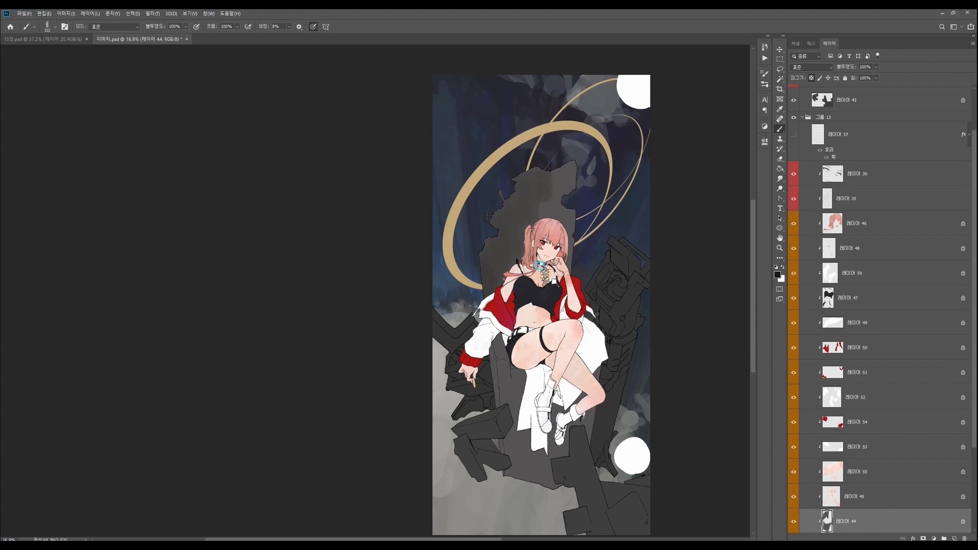
# - Set the foreground colour to warm grey #9f9591, lighten it further, and paint the throne back with these greys
pyautogui.press('n')
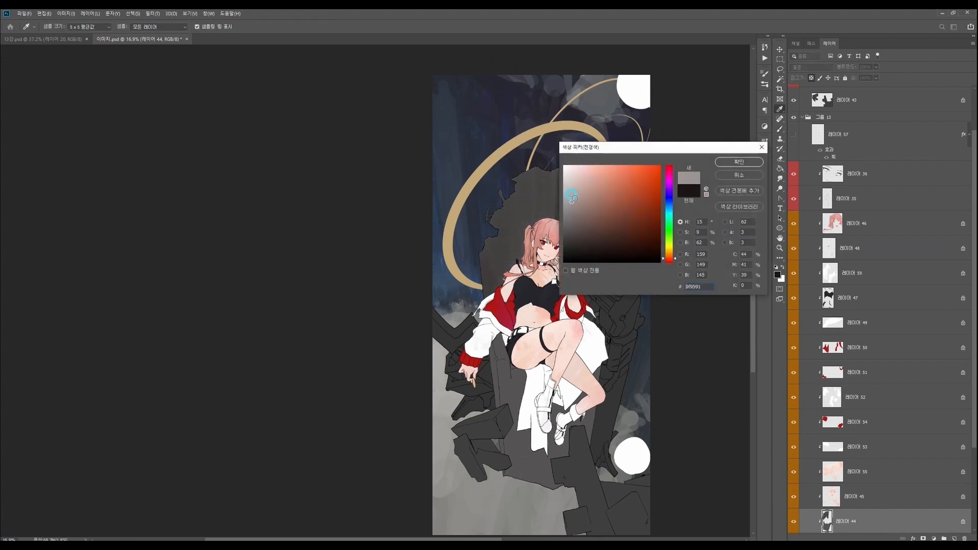
pyautogui.press('Return')
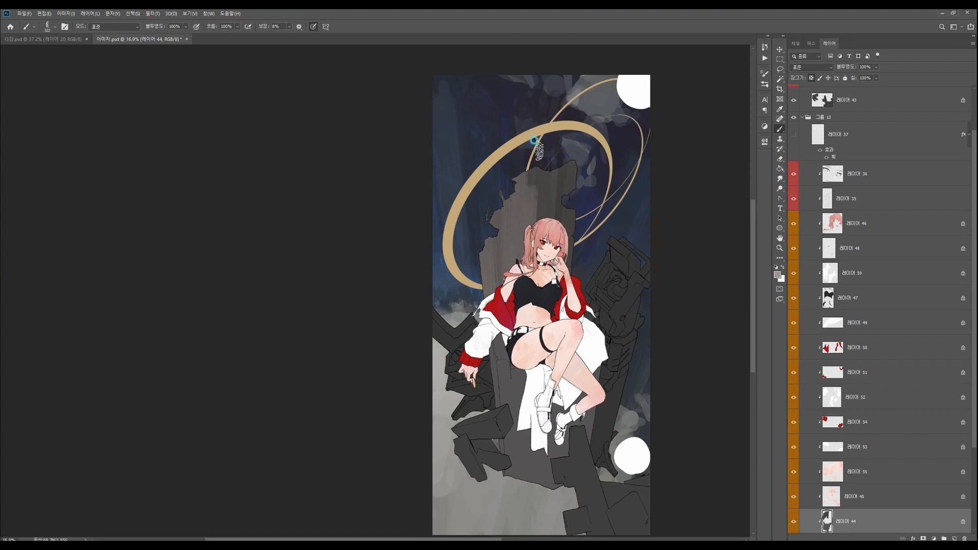
pyautogui.press('n')
pyautogui.press('Return')
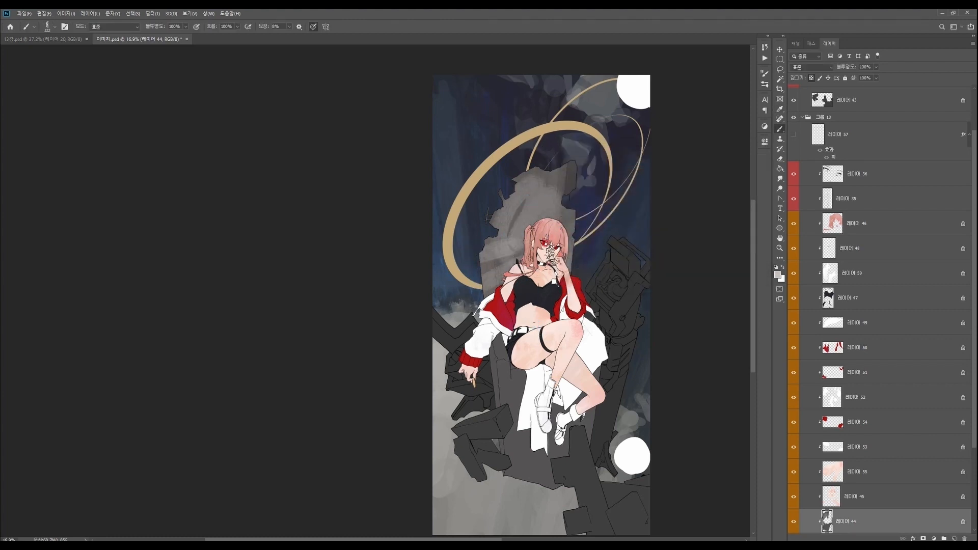
# - Choose the Sampled Brush 8 9 preset at a large size and paint light grey stone texture over the whole throne
pyautogui.rightClick(552, 257)
pyautogui.click(729, 511)
pyautogui.click(628, 273)
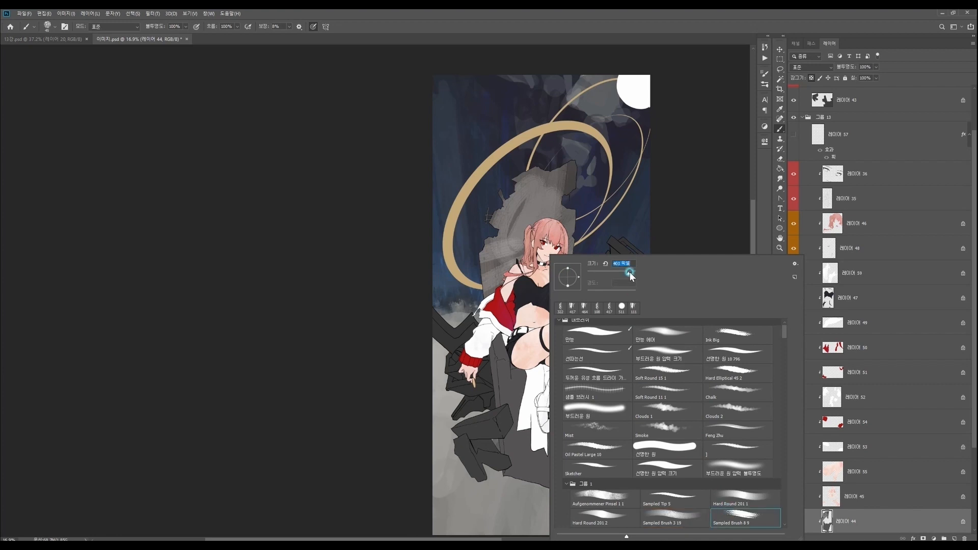
pyautogui.press('Return')
pyautogui.moveTo(489, 331)
pyautogui.mouseDown()
pyautogui.moveTo(528, 357)
pyautogui.moveTo(607, 377)
pyautogui.moveTo(543, 473)
pyautogui.moveTo(517, 250)
pyautogui.moveTo(562, 153)
pyautogui.moveTo(575, 270)
pyautogui.mouseUp()
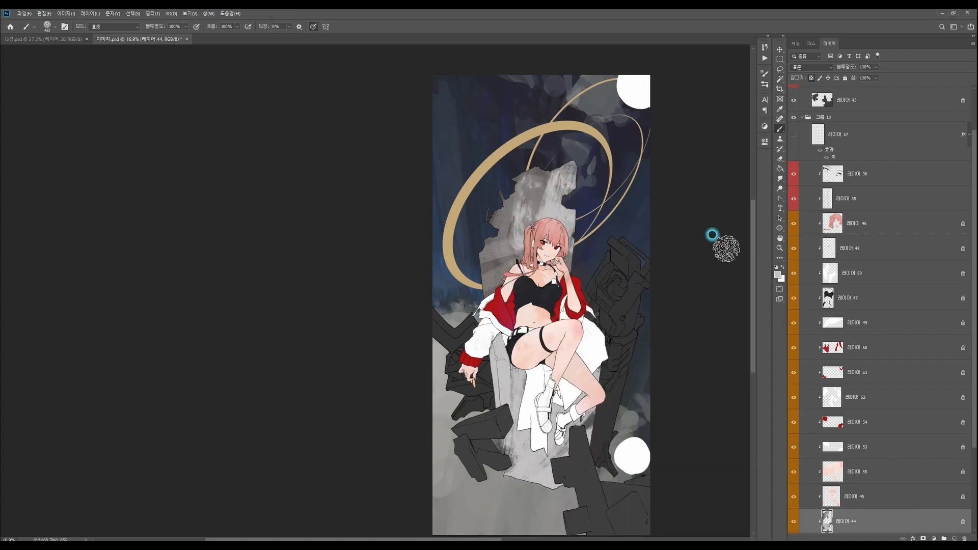
pyautogui.moveTo(754, 270); pyautogui.dragTo(755, 273)
# - Adjust the grey foreground colour and use an enlarged Chalk Brush 1 + Texture to paint the throne back
pyautogui.click(777, 275)
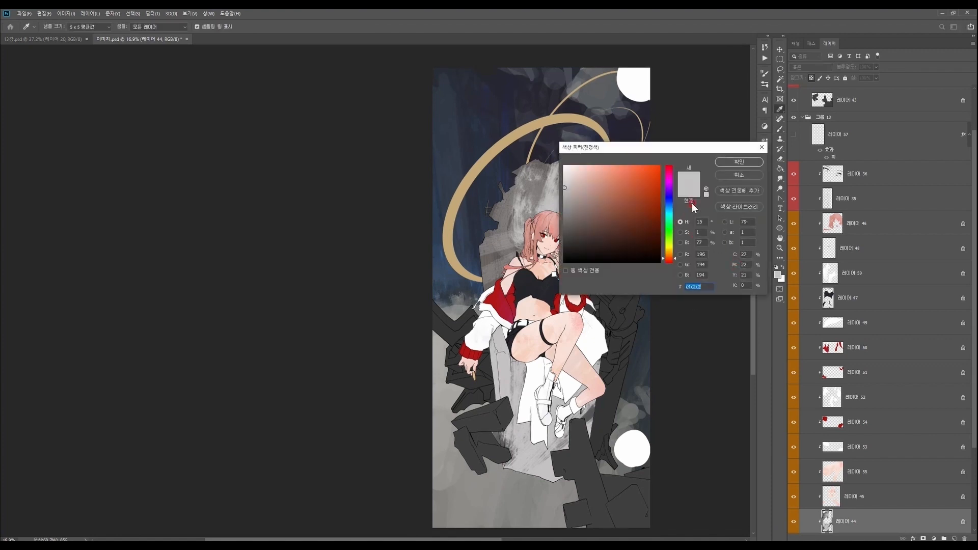
pyautogui.moveTo(668, 259); pyautogui.dragTo(669, 256)
pyautogui.click(732, 159)
pyautogui.rightClick(553, 300)
pyautogui.moveTo(794, 338); pyautogui.dragTo(795, 344)
pyautogui.click(630, 476)
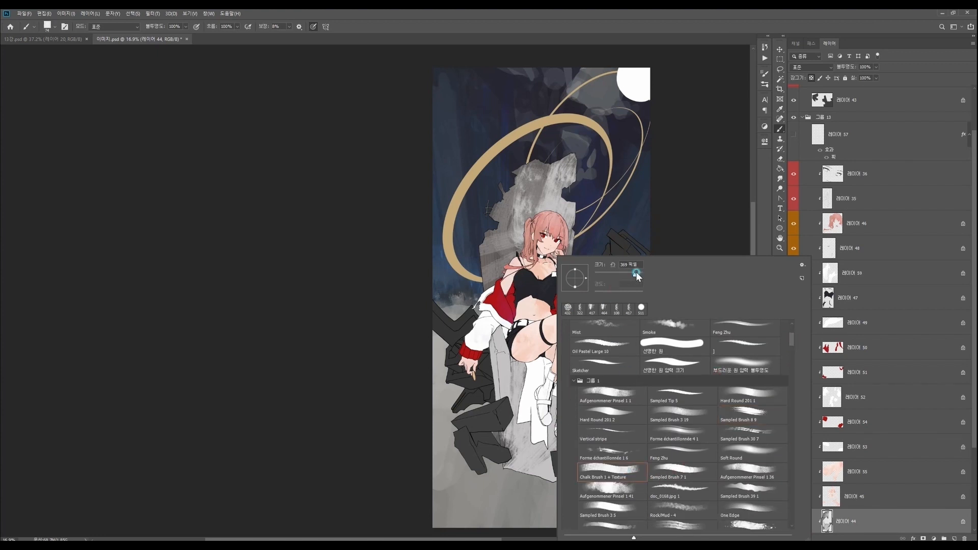
pyautogui.press('Return')
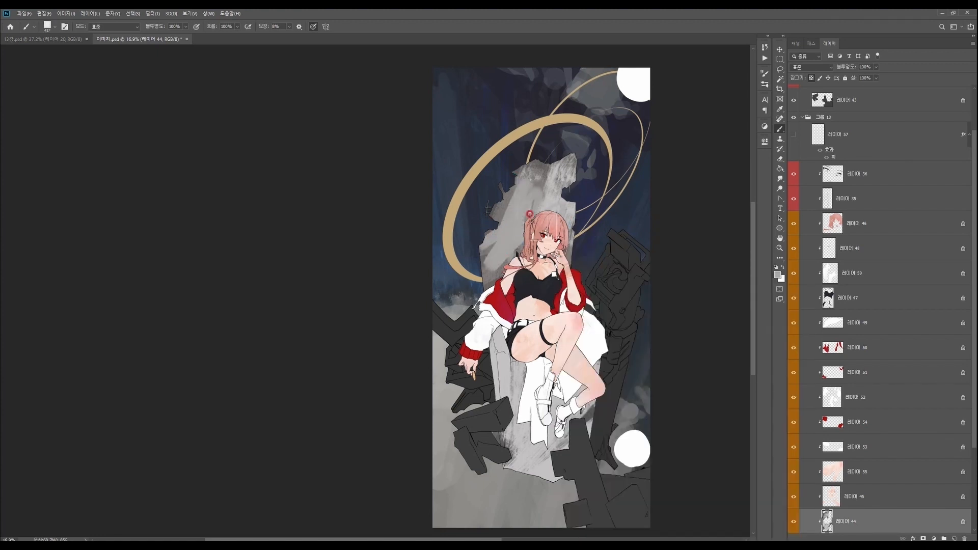
# - Switch to the Aufgenommener Pinsel 1 41 brush and add mottled grey and darker grey tones to the throne
pyautogui.rightClick(546, 240)
pyautogui.click(614, 468)
pyautogui.press('Return')
pyautogui.moveTo(537, 192)
pyautogui.mouseDown()
pyautogui.moveTo(537, 182)
pyautogui.moveTo(554, 216)
pyautogui.mouseUp()
pyautogui.click(777, 275)
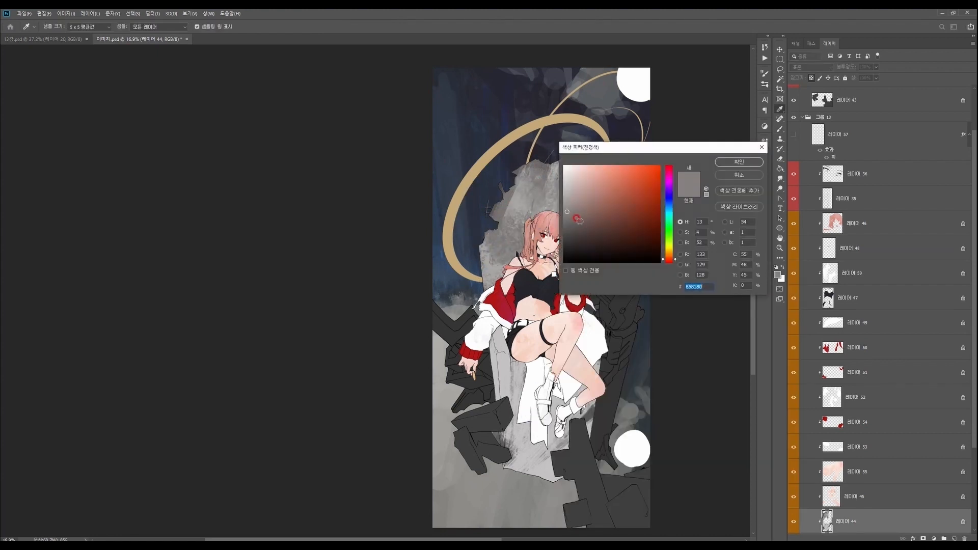
pyautogui.click(743, 159)
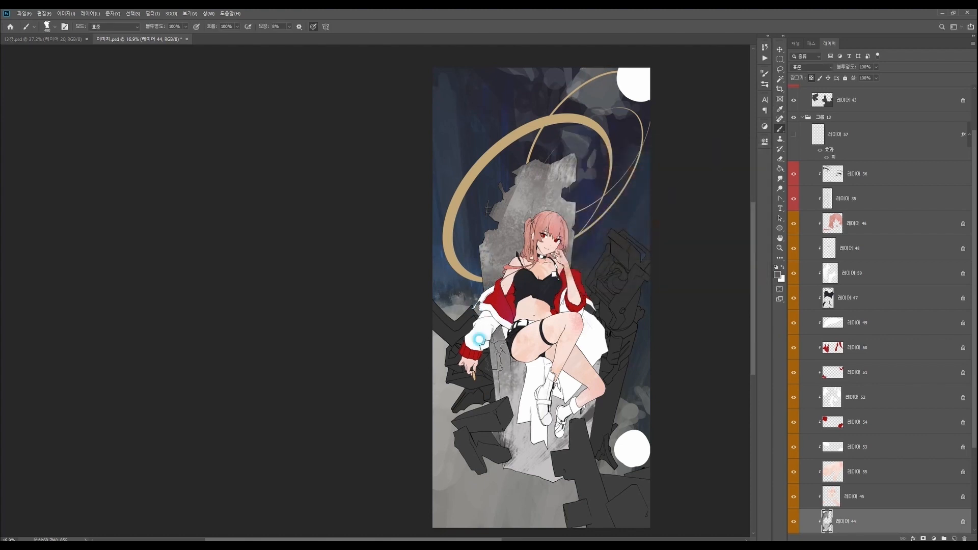
# - Adjust the dark grey foreground colour and shade the side of the throne's seat with the Sampled Brush 3 5 preset
pyautogui.press('n')
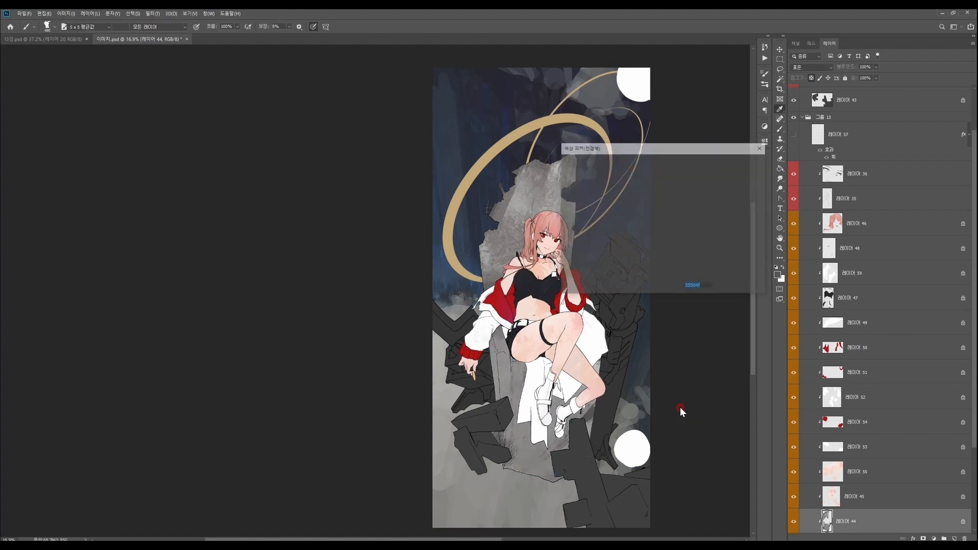
pyautogui.click(743, 162)
pyautogui.rightClick(565, 301)
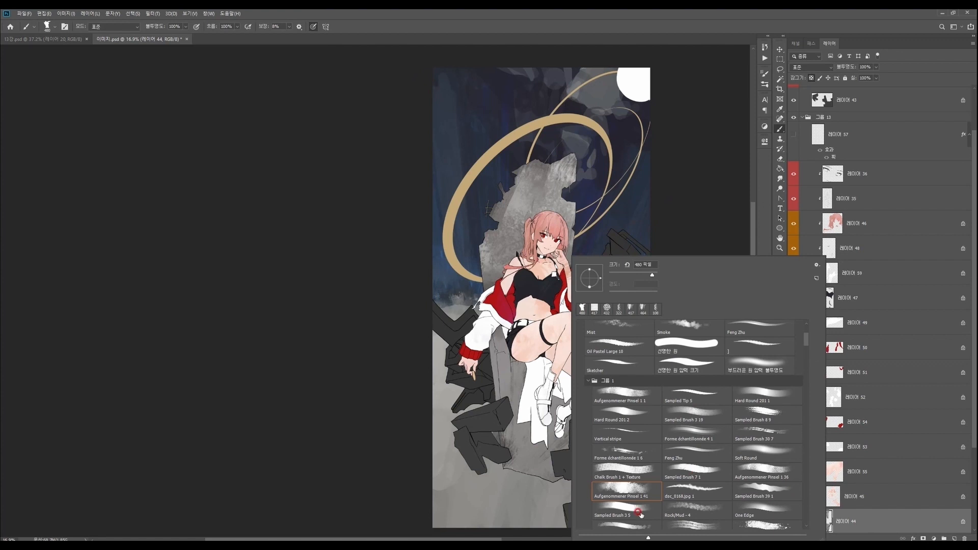
pyautogui.moveTo(501, 364); pyautogui.dragTo(499, 405)
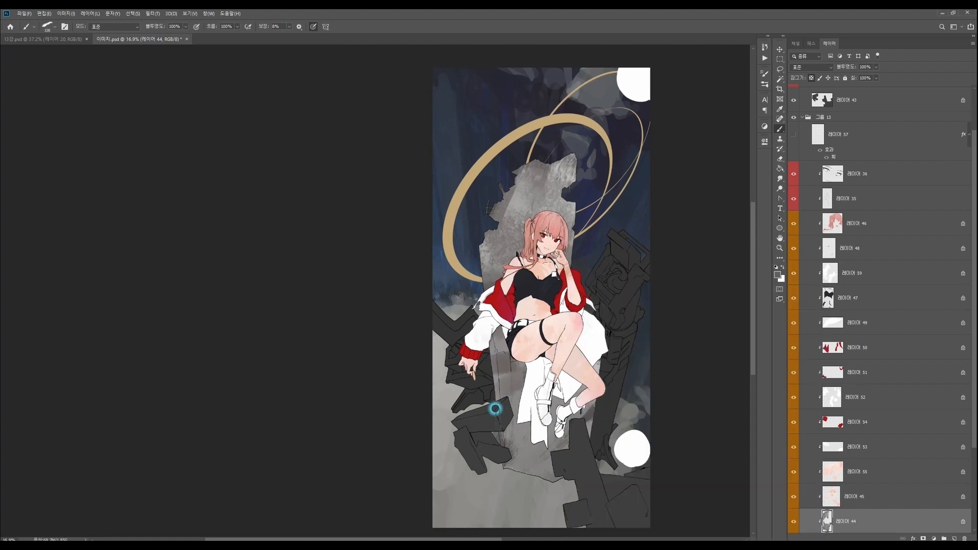
# - Adjust the grey foreground colour and paint stone texture on the throne with the Square Rough brush at about 291 px
pyautogui.press('n')
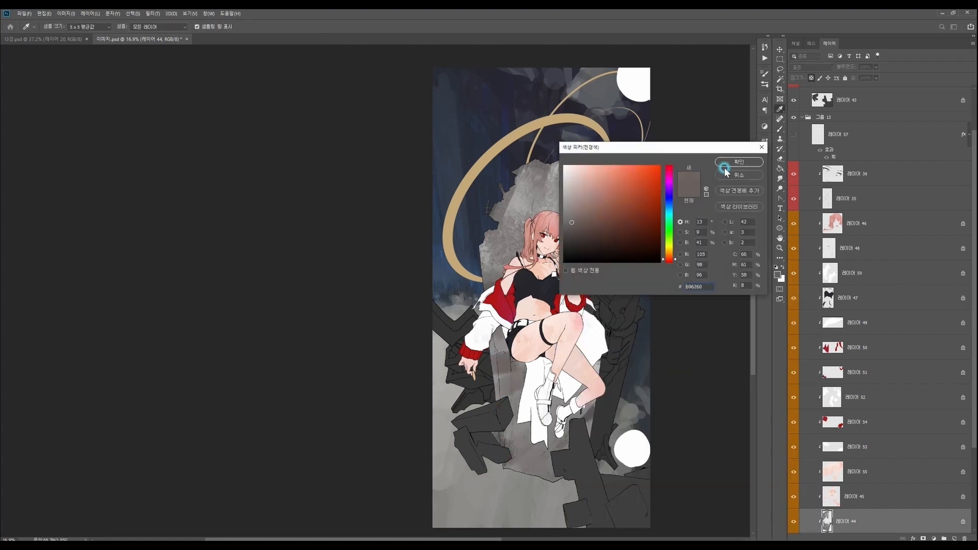
pyautogui.click(743, 162)
pyautogui.rightClick(566, 347)
pyautogui.click(646, 518)
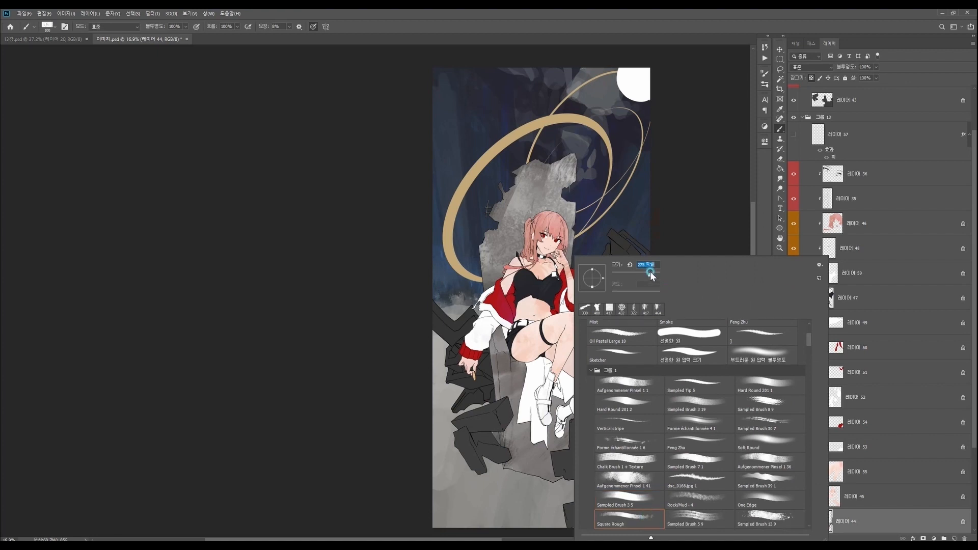
pyautogui.click(649, 272)
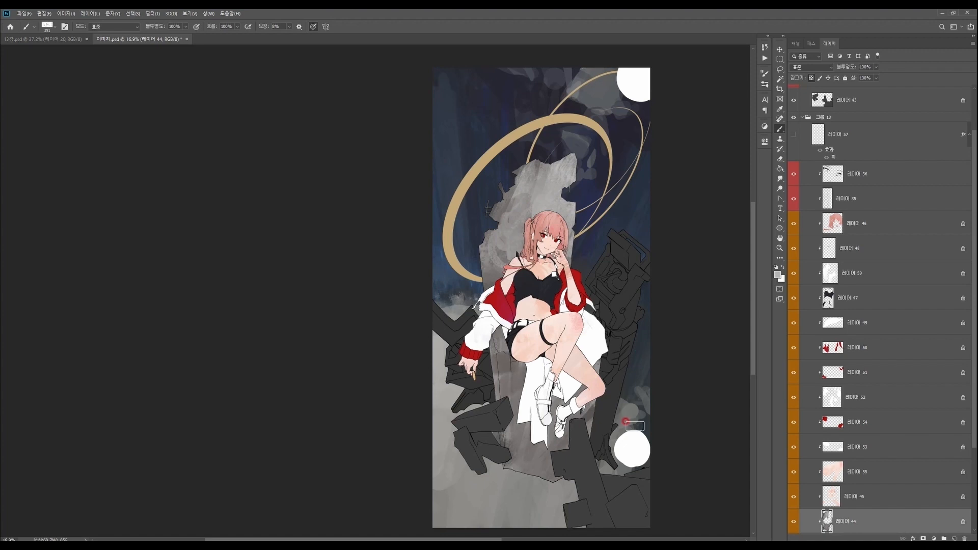
pyautogui.moveTo(610, 484); pyautogui.dragTo(617, 446)
# - Set the foreground colour to the light grey #969392 and brush more highlights onto the stone throne
pyautogui.press('n')
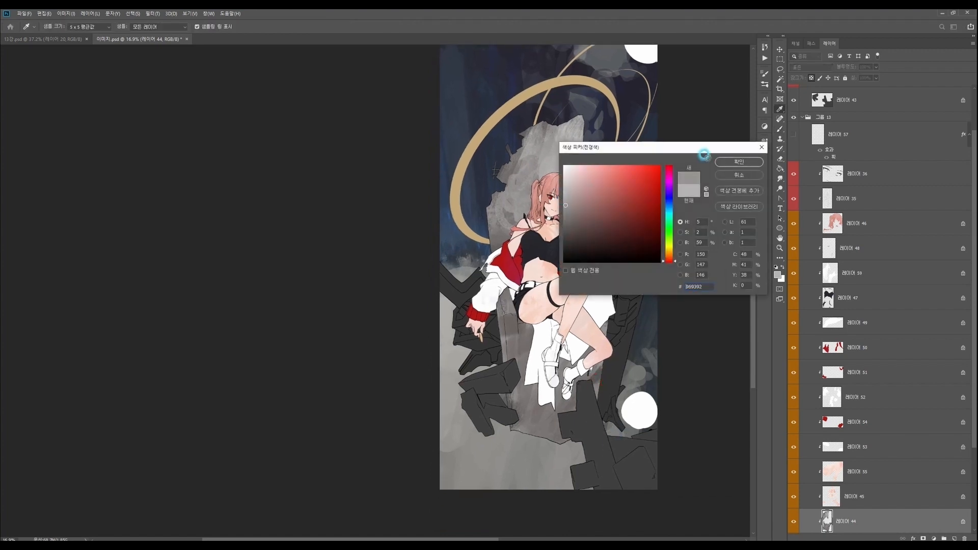
pyautogui.click(738, 162)
pyautogui.press('b')
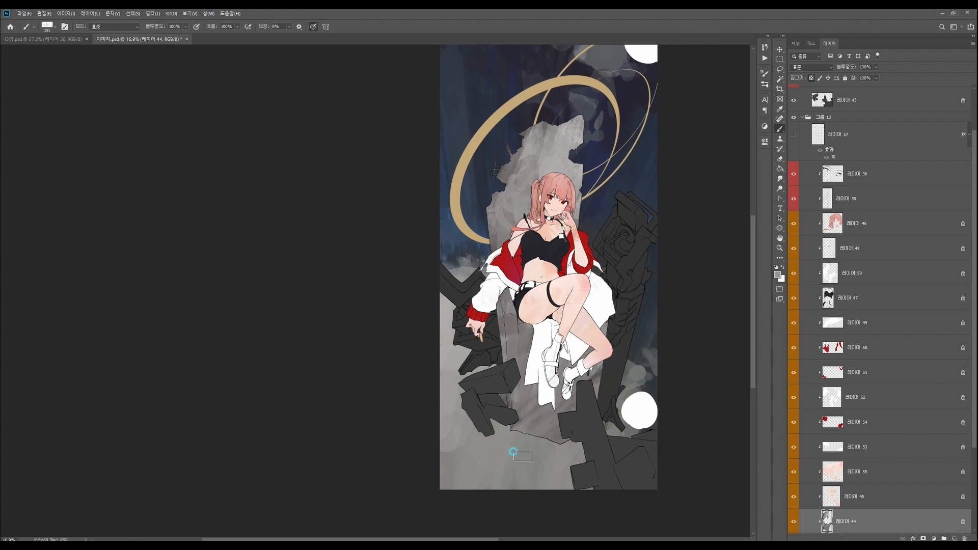
pyautogui.moveTo(570, 417); pyautogui.dragTo(566, 397)
# - Switch to a large round brush, select 레이어 43 and paint grey tones on the fallen blocks beside the throne
pyautogui.rightClick(594, 281)
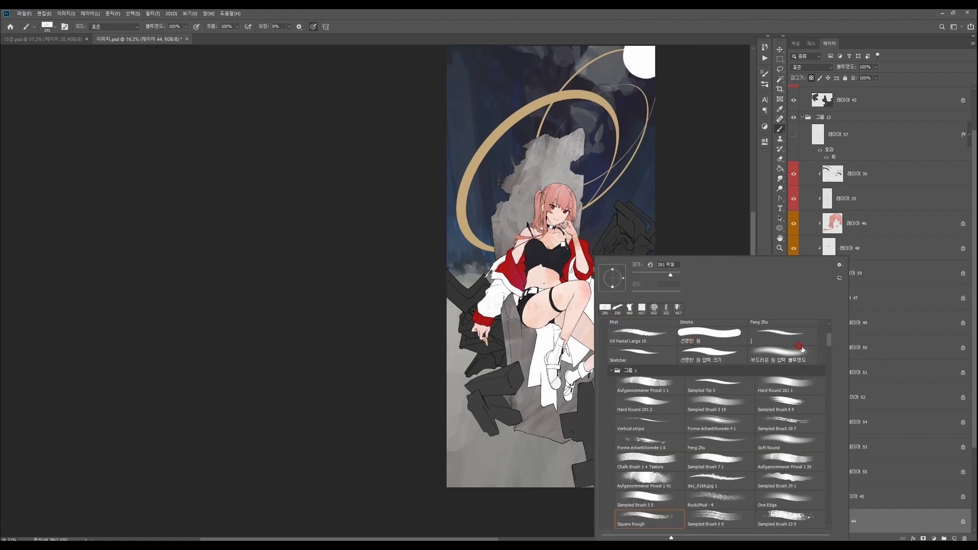
pyautogui.moveTo(831, 340); pyautogui.dragTo(831, 330)
pyautogui.click(676, 273)
pyautogui.click(500, 296)
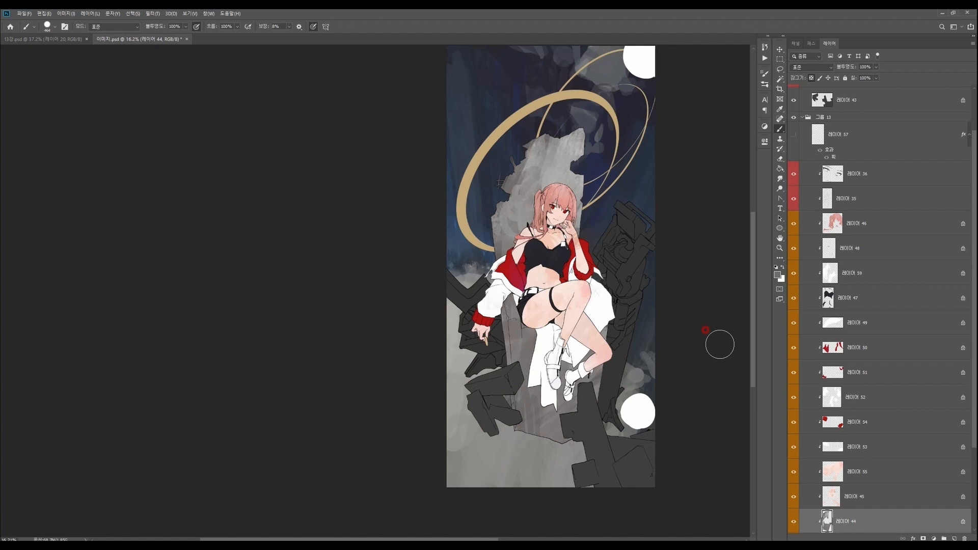
pyautogui.keyDown('ctrl'); pyautogui.rightClick(514, 377); pyautogui.keyUp('ctrl')
pyautogui.click(546, 388)
pyautogui.moveTo(472, 374); pyautogui.dragTo(519, 386)
pyautogui.moveTo(460, 436); pyautogui.dragTo(517, 415)
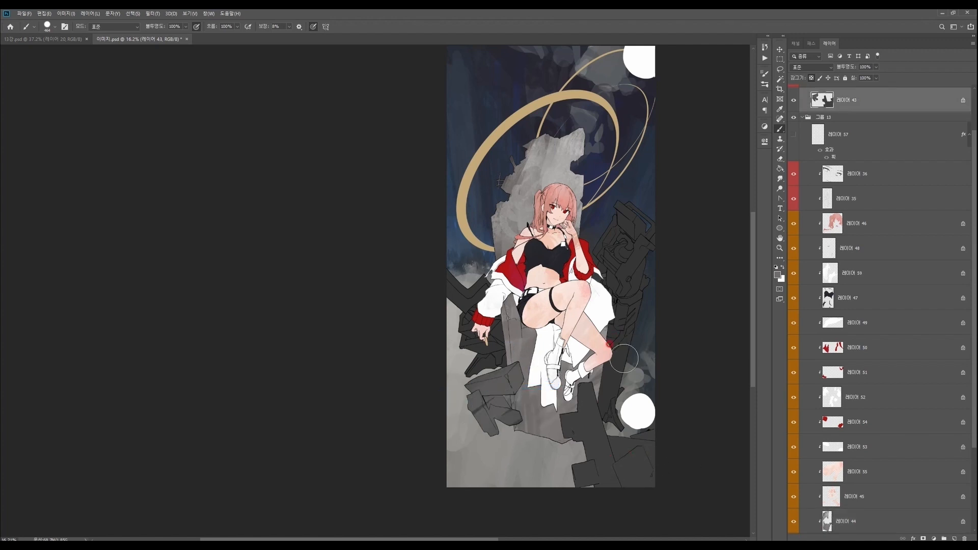
# - Choose the Ink Big brush at about 338 px and paint grey texture over the rubble blocks around the throne's base
pyautogui.moveTo(617, 364); pyautogui.dragTo(601, 356)
pyautogui.rightClick(595, 353)
pyautogui.click(775, 339)
pyautogui.click(672, 275)
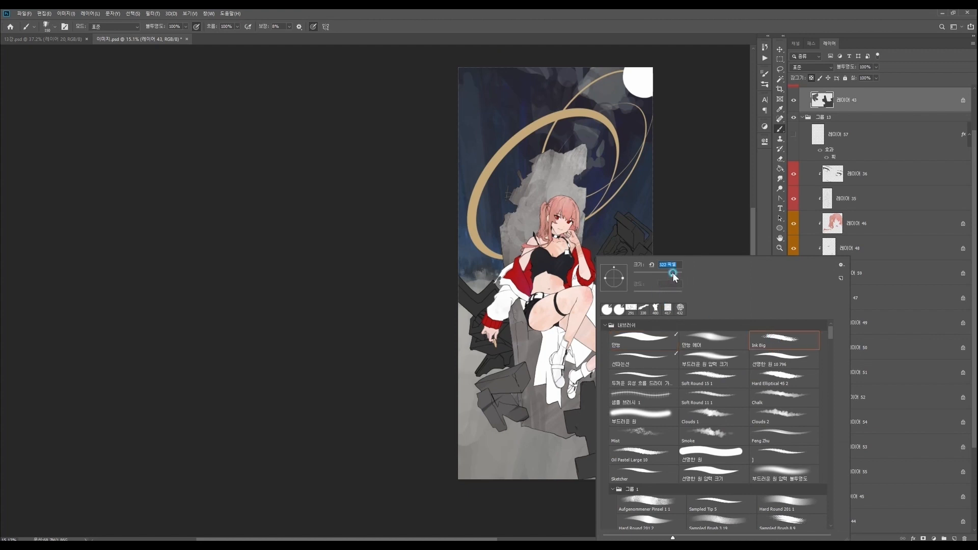
pyautogui.click(562, 341)
pyautogui.moveTo(496, 375); pyautogui.dragTo(508, 415)
pyautogui.moveTo(589, 391); pyautogui.dragTo(577, 416)
pyautogui.moveTo(652, 416); pyautogui.dragTo(637, 406)
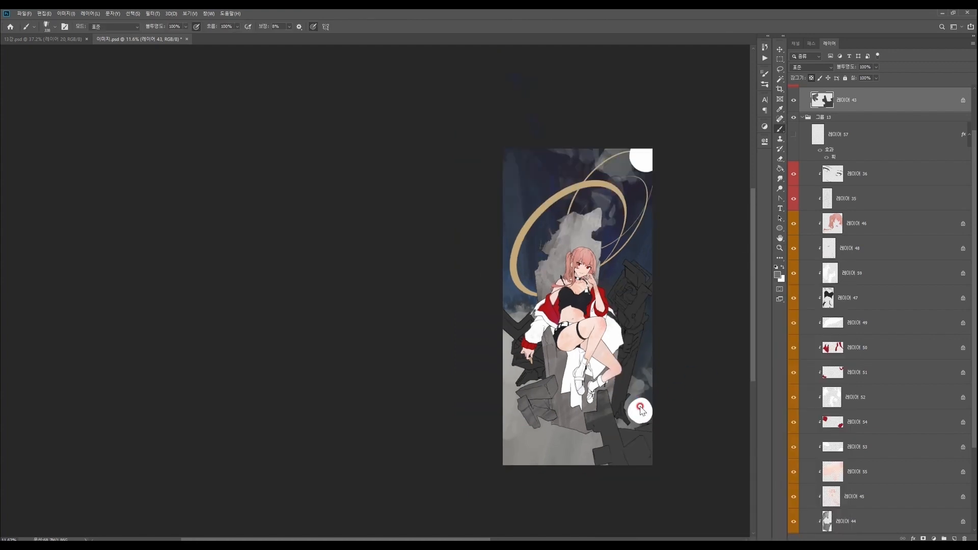
# - Pick a lighter grey foreground colour and brush it over the rubble blocks on the character's hand side
pyautogui.click(777, 275)
pyautogui.click(564, 205)
pyautogui.click(744, 161)
pyautogui.moveTo(516, 380); pyautogui.dragTo(535, 425)
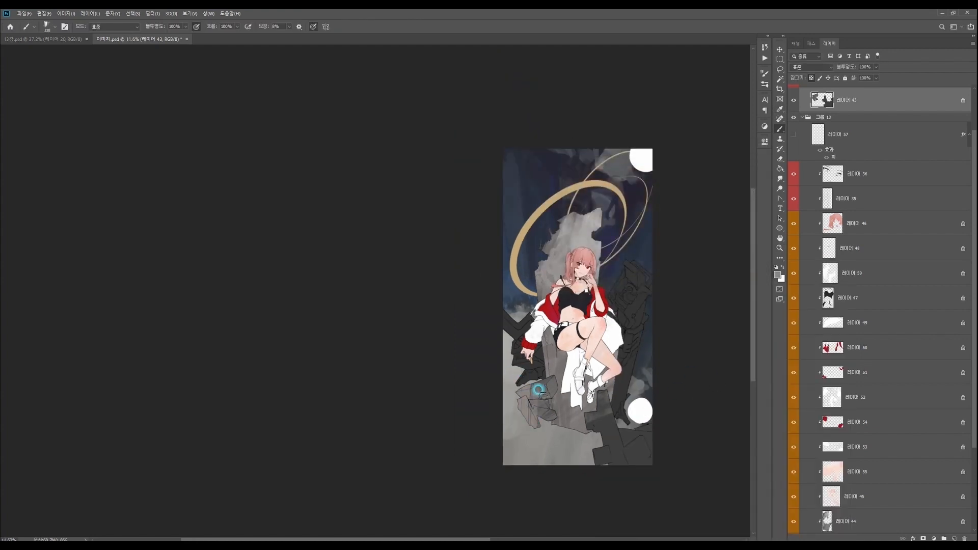
# - Switch to the Sampled Brush 3 19 preset and paint mottled greys on the rubble blocks below the character's feet
pyautogui.rightClick(615, 365)
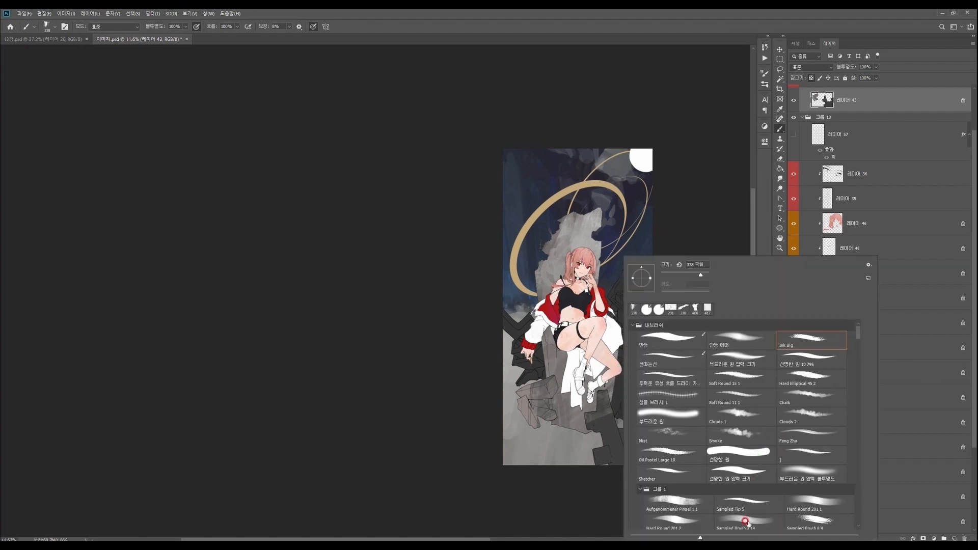
pyautogui.doubleClick(747, 521)
pyautogui.keyDown('alt'); pyautogui.click(617, 386); pyautogui.keyUp('alt')
pyautogui.moveTo(601, 375)
pyautogui.mouseDown()
pyautogui.moveTo(621, 377)
pyautogui.moveTo(613, 449)
pyautogui.mouseUp()
pyautogui.keyDown('ctrl'); pyautogui.rightClick(631, 456); pyautogui.keyUp('ctrl')
pyautogui.click(630, 444)
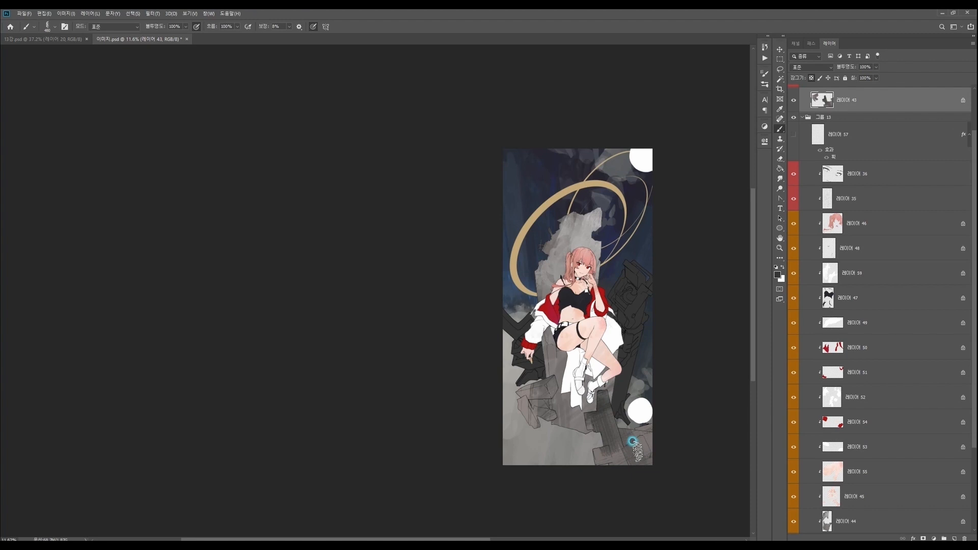
# - Change the grey foreground colour and shade the lower rubble blocks with the Forme échantillonnée 4 1 brush at about 368 px
pyautogui.moveTo(694, 391); pyautogui.dragTo(614, 329)
pyautogui.keyDown('alt'); pyautogui.click(557, 396); pyautogui.keyUp('alt')
pyautogui.press('n')
pyautogui.click(574, 203)
pyautogui.click(739, 161)
pyautogui.rightClick(531, 345)
pyautogui.moveTo(765, 336); pyautogui.dragTo(765, 340)
pyautogui.click(664, 487)
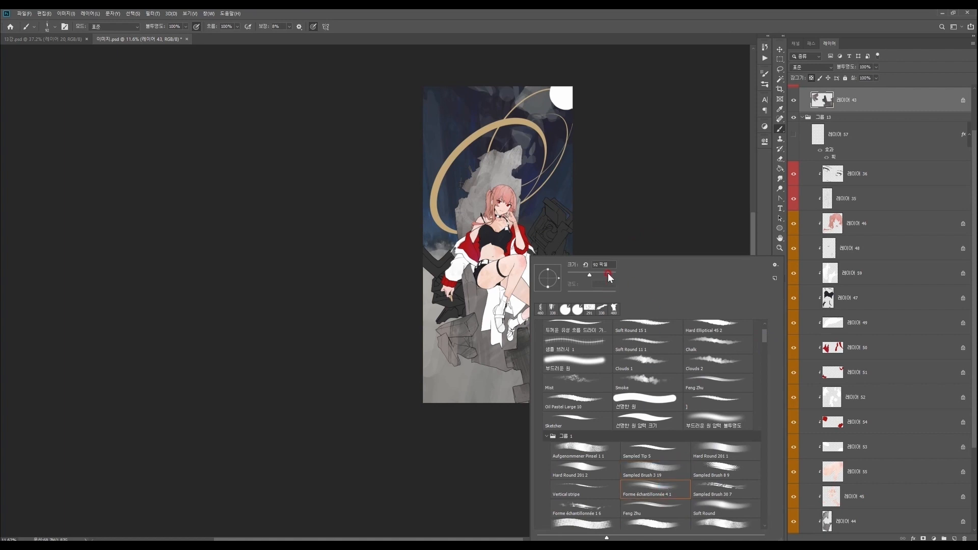
pyautogui.click(608, 274)
pyautogui.moveTo(529, 342)
pyautogui.mouseDown()
pyautogui.moveTo(511, 355)
pyautogui.moveTo(535, 380)
pyautogui.mouseUp()
pyautogui.keyDown('alt'); pyautogui.click(524, 338); pyautogui.keyUp('alt')
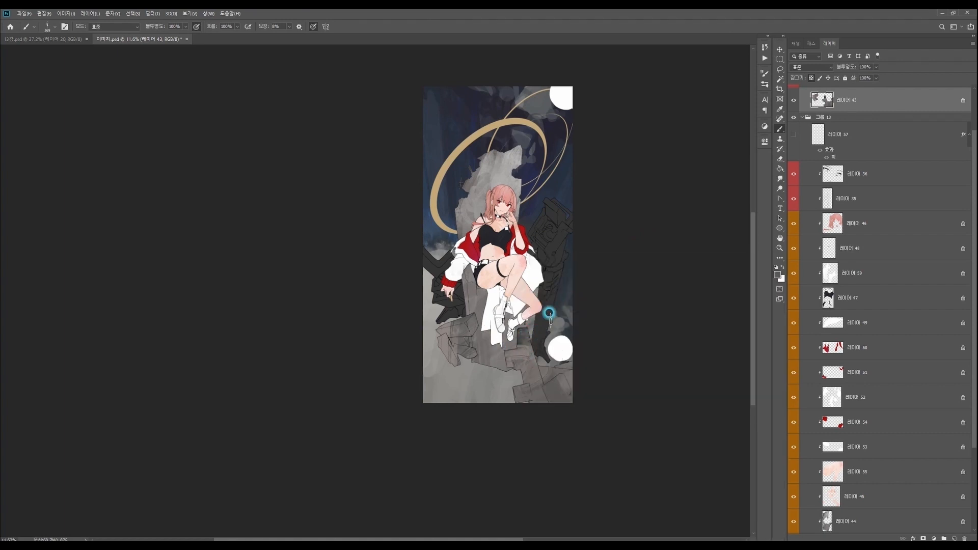
# - Adjust the foreground grey again and add tonal strokes to the broken blocks below the character's hand
pyautogui.press('n')
pyautogui.click(739, 162)
pyautogui.keyDown('alt'); pyautogui.click(457, 342); pyautogui.keyUp('alt')
pyautogui.press('n')
pyautogui.click(738, 162)
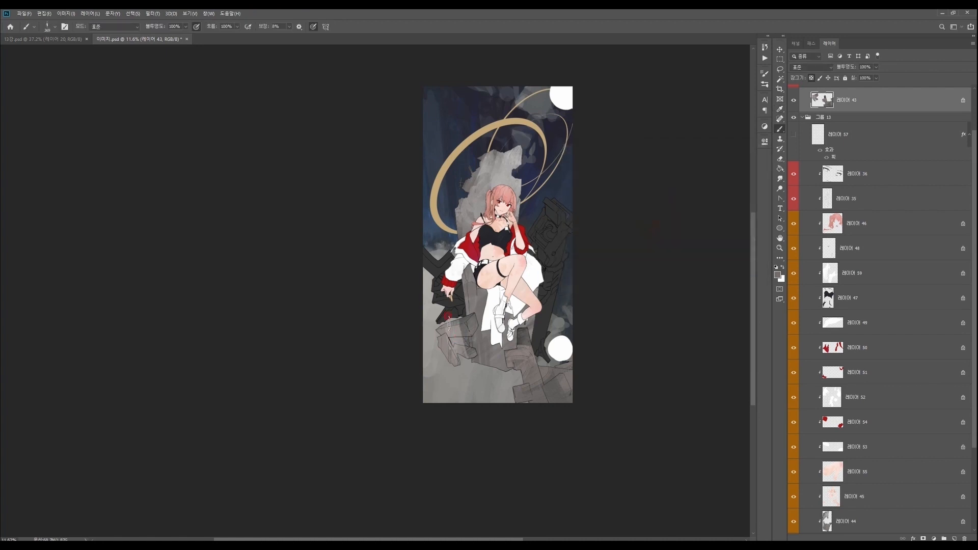
pyautogui.moveTo(454, 323)
pyautogui.mouseDown()
pyautogui.moveTo(455, 346)
pyautogui.moveTo(471, 341)
pyautogui.mouseUp()
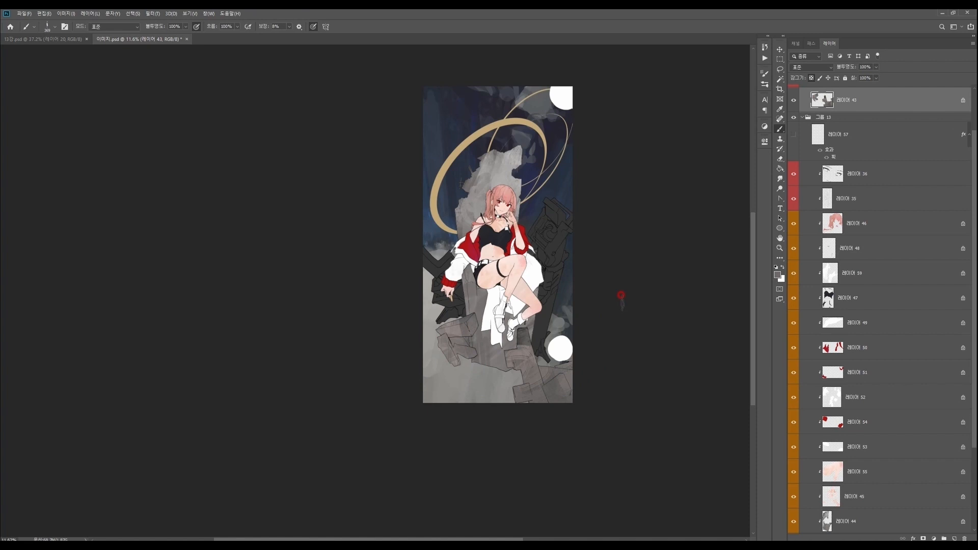
# - Shade the rubble blocks in the lower corner with a darker grey and set a near-black foreground colour
pyautogui.click(777, 275)
pyautogui.click(572, 222)
pyautogui.click(739, 161)
pyautogui.press('n')
pyautogui.click(590, 249)
pyautogui.click(733, 162)
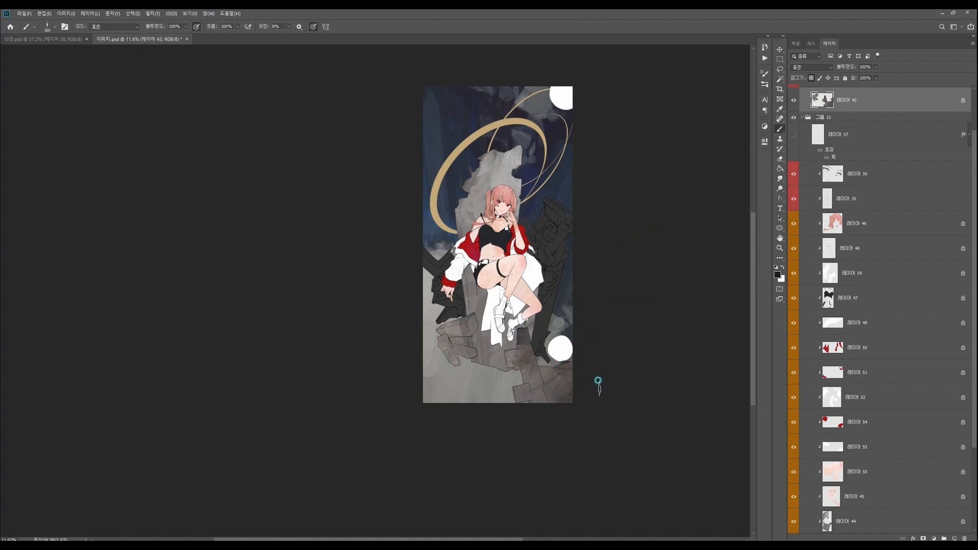
# - Select 레이어 42 and paint near-black #050303 tones on the dark debris behind the character's hand
pyautogui.keyDown('ctrl'); pyautogui.rightClick(456, 305); pyautogui.keyUp('ctrl')
pyautogui.click(487, 315)
pyautogui.press('n')
pyautogui.click(611, 258)
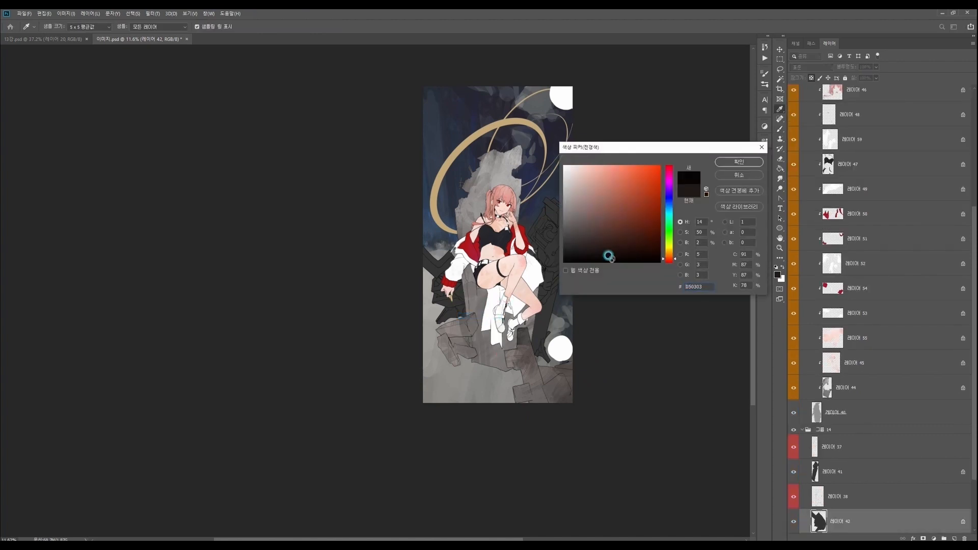
pyautogui.click(737, 161)
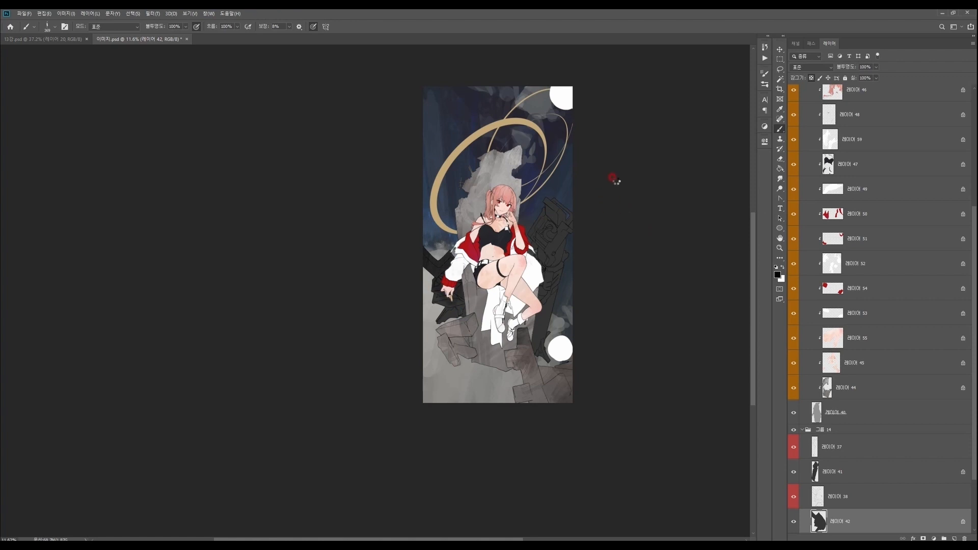
# - Set the foreground colour to #131316 and paint the dark debris behind the hand with an enlarged Ink Big brush
pyautogui.press('n')
pyautogui.click(574, 249)
pyautogui.click(675, 203)
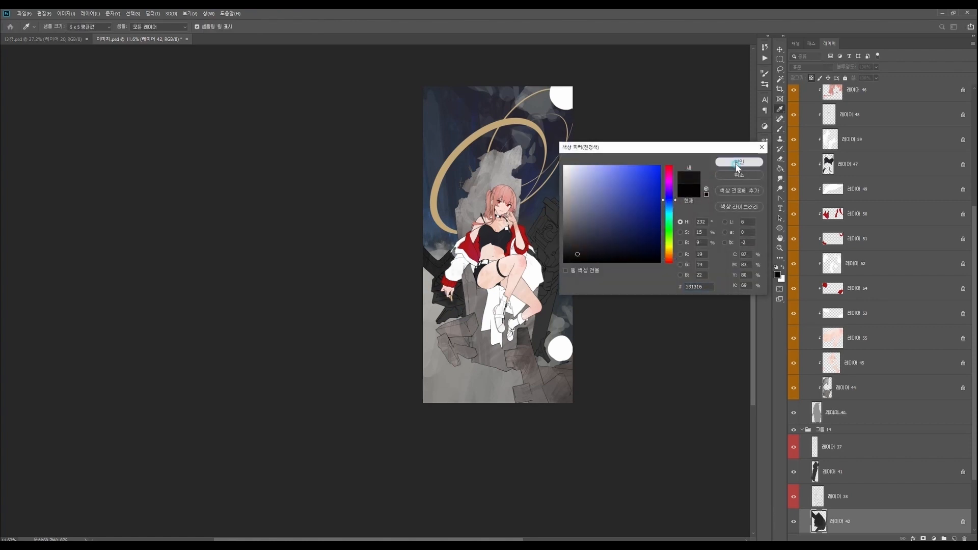
pyautogui.click(738, 162)
pyautogui.scroll(3, 453, 200)
pyautogui.rightClick(581, 322)
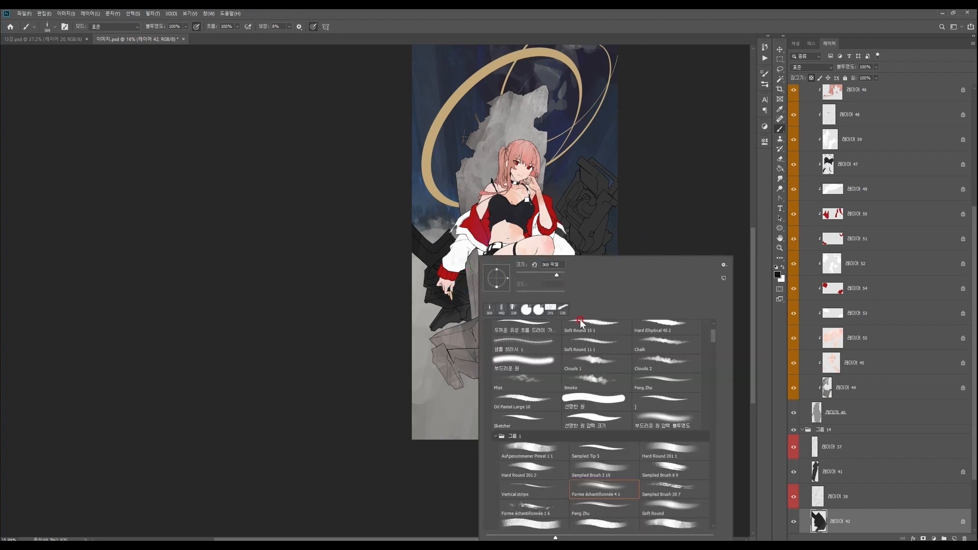
pyautogui.moveTo(714, 336); pyautogui.dragTo(714, 328)
pyautogui.click(671, 337)
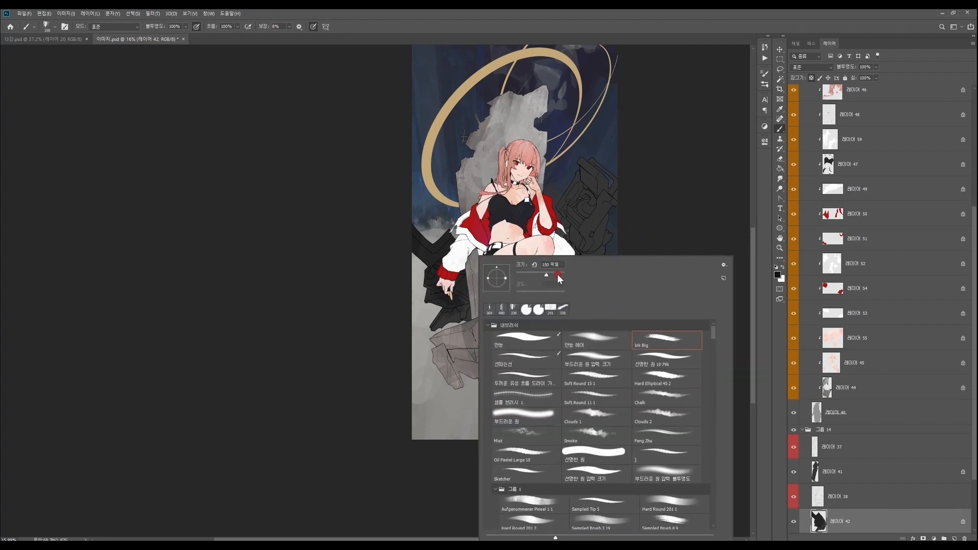
pyautogui.click(558, 275)
pyautogui.click(454, 298)
pyautogui.keyDown('alt'); pyautogui.click(432, 230); pyautogui.keyUp('alt')
# - Adjust the dark foreground colour and add further tonal variation to the dark debris on 레이어 42
pyautogui.click(777, 275)
pyautogui.click(571, 246)
pyautogui.click(739, 162)
pyautogui.scroll(-2, 501, 279)
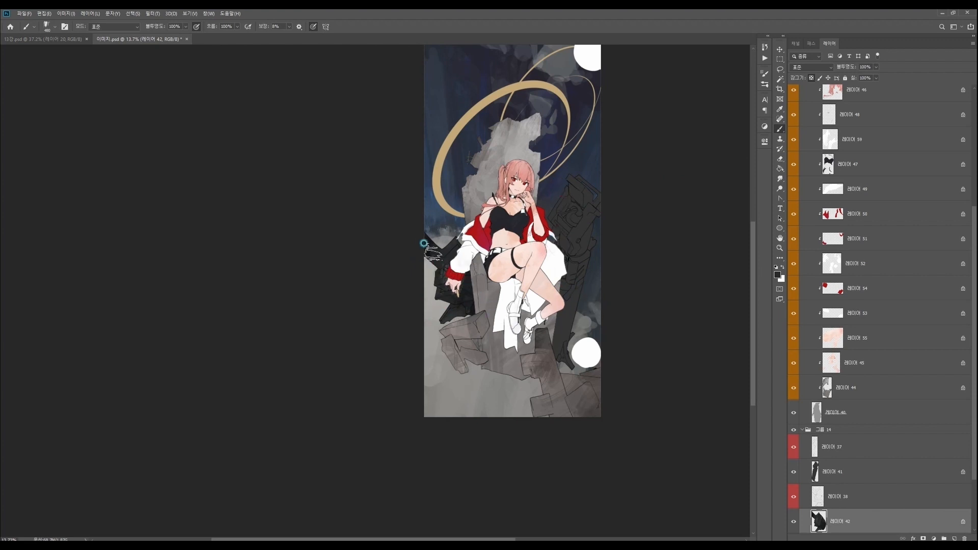
# - Select 레이어 41 and paint dark tones over the ornate pillar beside the throne
pyautogui.keyDown('ctrl'); pyautogui.rightClick(574, 197); pyautogui.keyUp('ctrl')
pyautogui.click(601, 207)
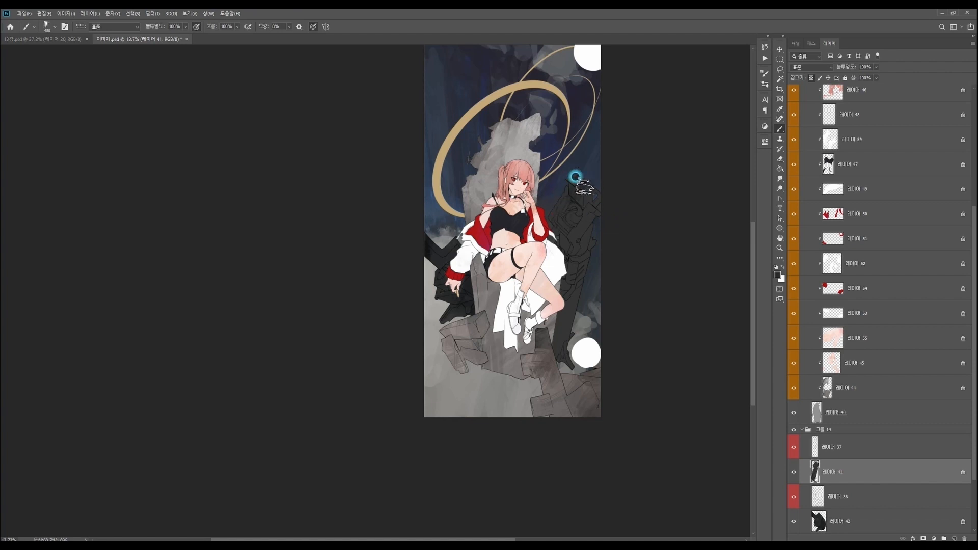
pyautogui.moveTo(586, 258); pyautogui.dragTo(574, 261)
pyautogui.moveTo(578, 357); pyautogui.dragTo(536, 382)
# - Vary the foreground between near-black shades and brush them over the upper part of the dark pillar
pyautogui.press('n')
pyautogui.click(576, 250)
pyautogui.click(732, 164)
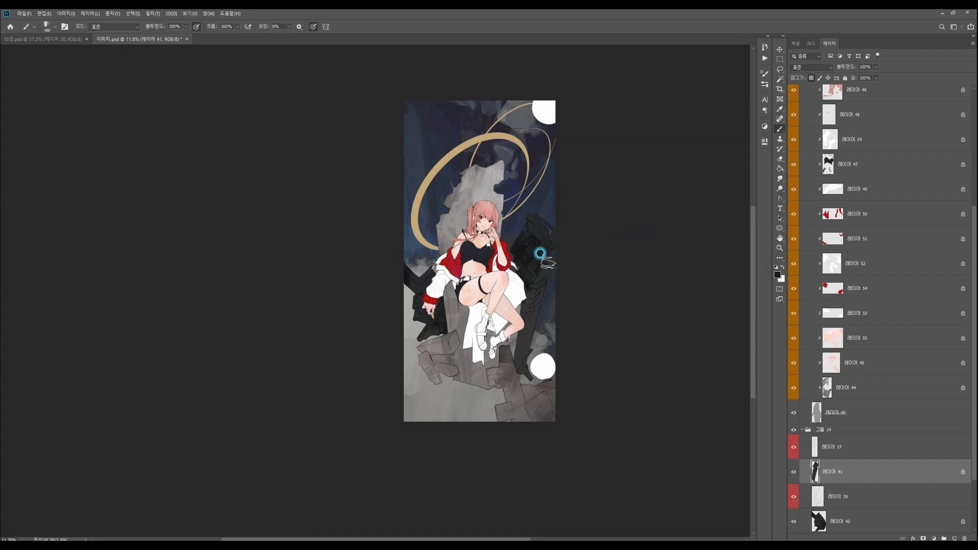
pyautogui.press('n')
pyautogui.click(578, 238)
pyautogui.click(733, 164)
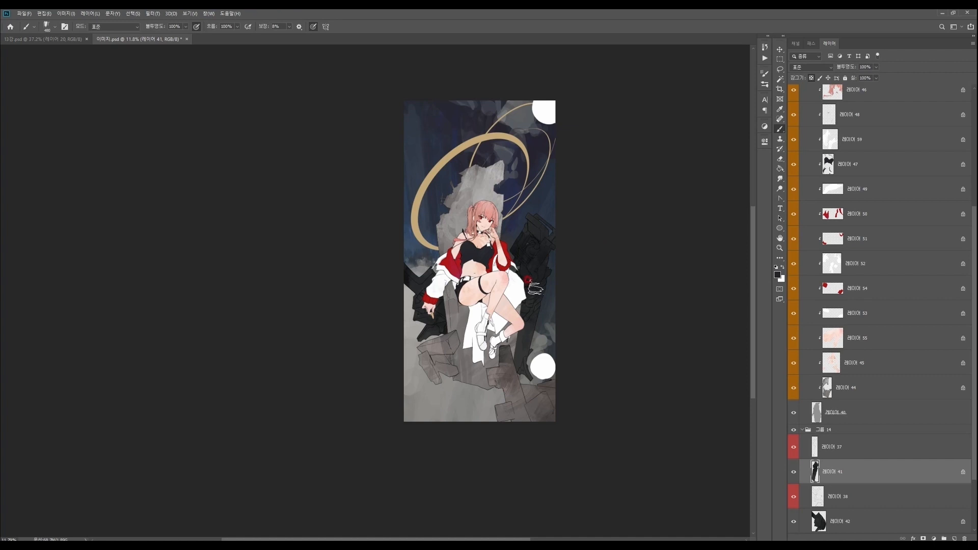
pyautogui.click(541, 248)
# - Open a second window of 이미지.psd and place it as a floating reference view beside the main canvas
pyautogui.click(209, 13)
pyautogui.moveTo(239, 22)
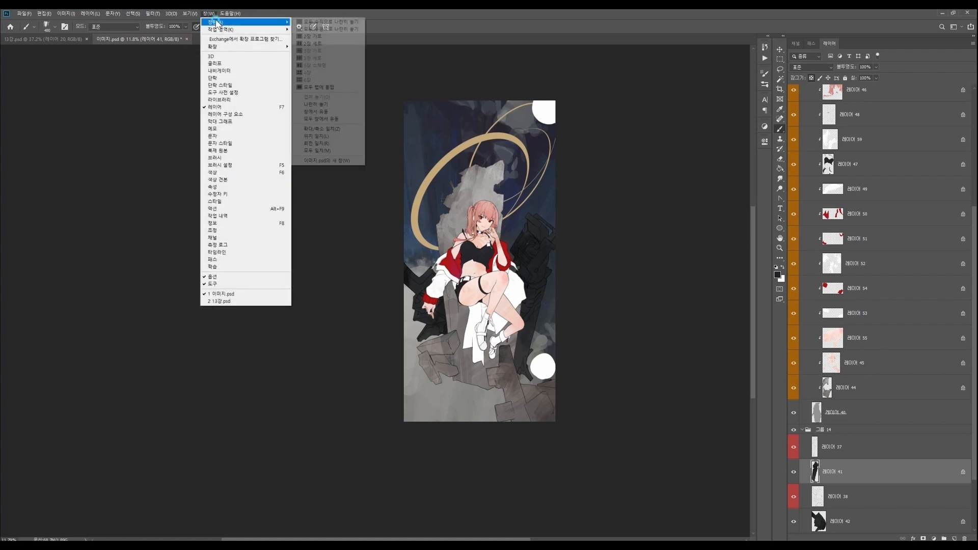
pyautogui.click(338, 161)
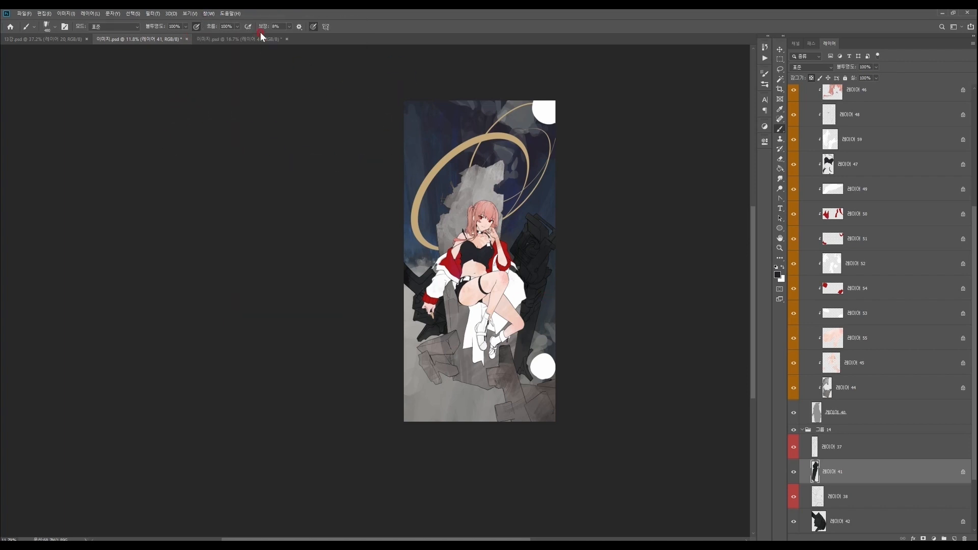
pyautogui.moveTo(240, 60); pyautogui.dragTo(217, 61)
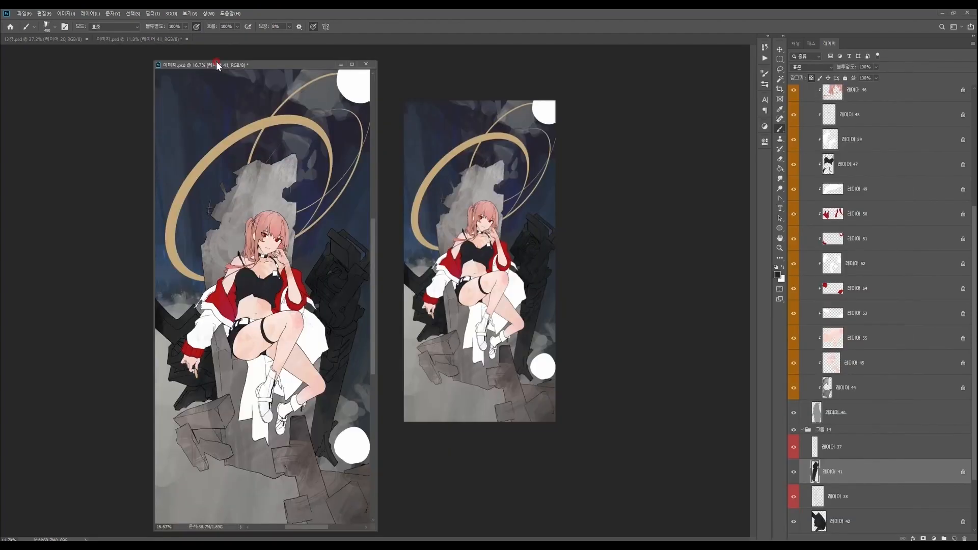
pyautogui.moveTo(222, 64); pyautogui.dragTo(126, 53)
pyautogui.click(332, 96)
# - Change the hue of the near-black foreground colour and add strokes of it to the dark pillar
pyautogui.moveTo(533, 332); pyautogui.dragTo(588, 360)
pyautogui.moveTo(605, 371); pyautogui.dragTo(563, 355)
pyautogui.moveTo(515, 307); pyautogui.dragTo(579, 251)
pyautogui.press('n')
pyautogui.click(586, 250)
pyautogui.click(670, 209)
pyautogui.click(741, 162)
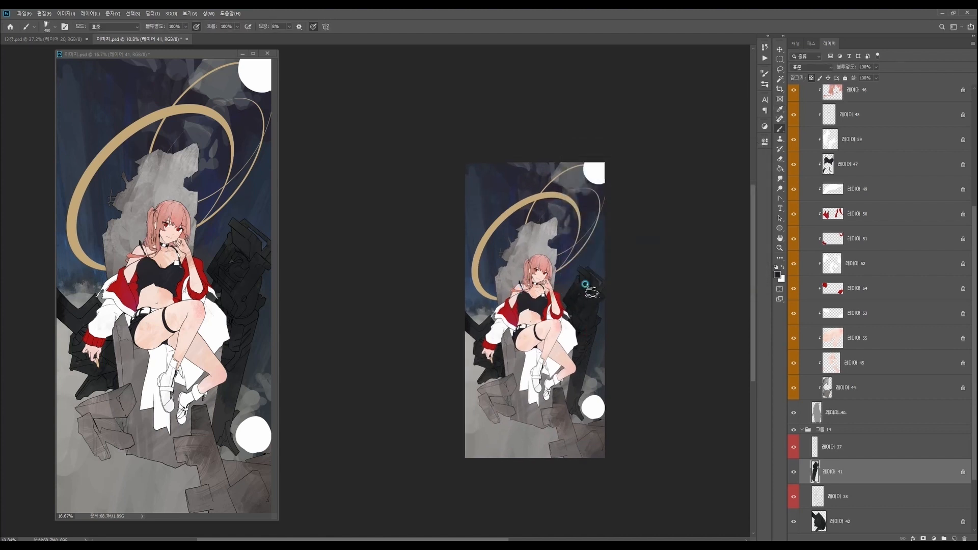
pyautogui.moveTo(586, 385); pyautogui.dragTo(571, 436)
pyautogui.moveTo(629, 426); pyautogui.dragTo(545, 506)
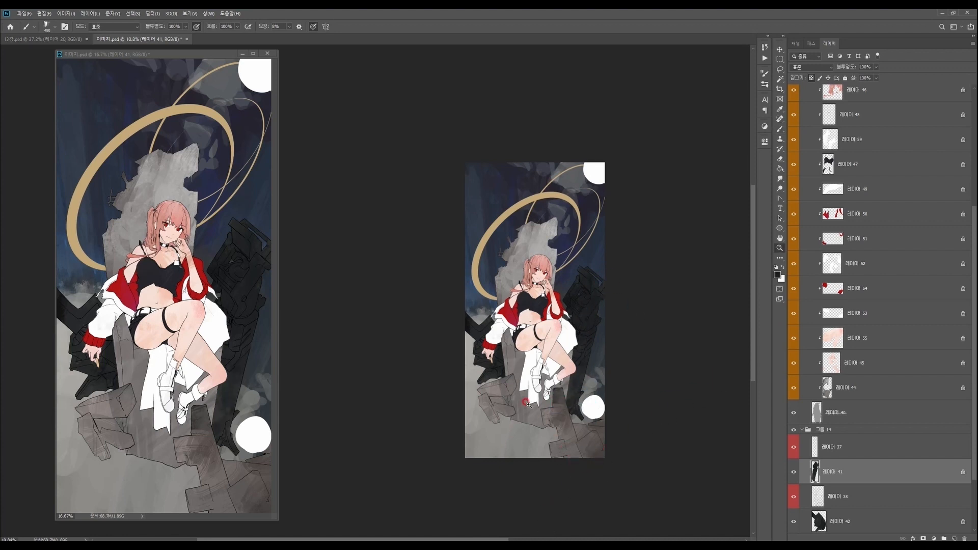
# - Select the 타원 1 layer, choose a textured brush and paint dark texture along the large gold ring's left side
pyautogui.moveTo(525, 409); pyautogui.dragTo(531, 397)
pyautogui.moveTo(546, 338); pyautogui.dragTo(558, 330)
pyautogui.moveTo(622, 355); pyautogui.dragTo(601, 345)
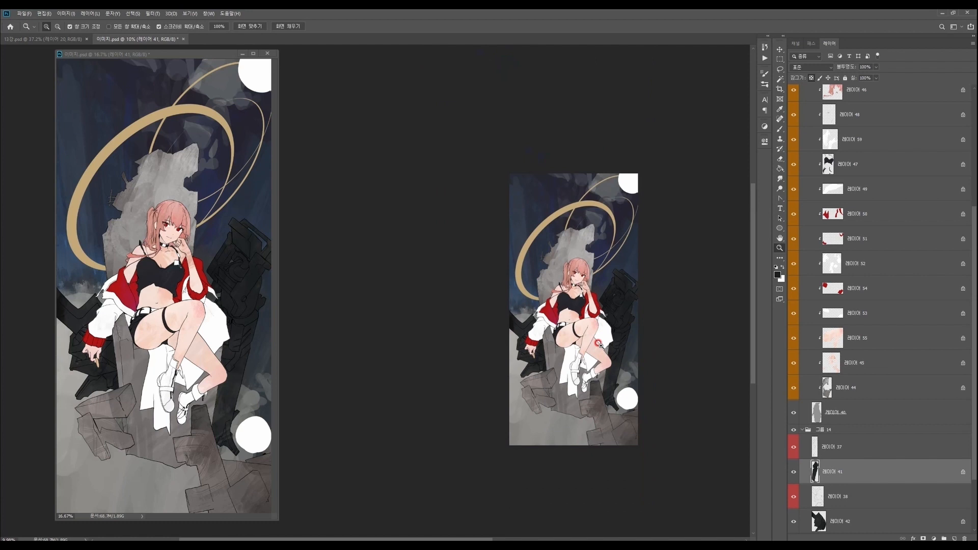
pyautogui.moveTo(527, 293); pyautogui.dragTo(538, 288)
pyautogui.keyDown('ctrl'); pyautogui.rightClick(523, 289); pyautogui.keyUp('ctrl')
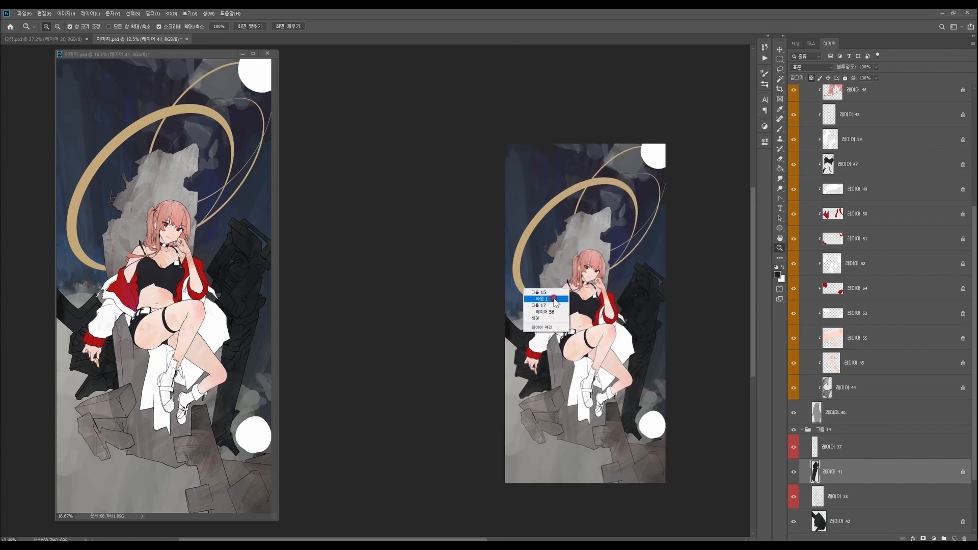
pyautogui.click(554, 301)
pyautogui.rightClick(583, 299)
pyautogui.click(703, 522)
pyautogui.click(654, 275)
pyautogui.moveTo(547, 291)
pyautogui.mouseDown()
pyautogui.moveTo(539, 304)
pyautogui.moveTo(530, 233)
pyautogui.mouseUp()
# - Change the foreground colour to a dark brown and brush it over the large ring's left curve
pyautogui.click(778, 275)
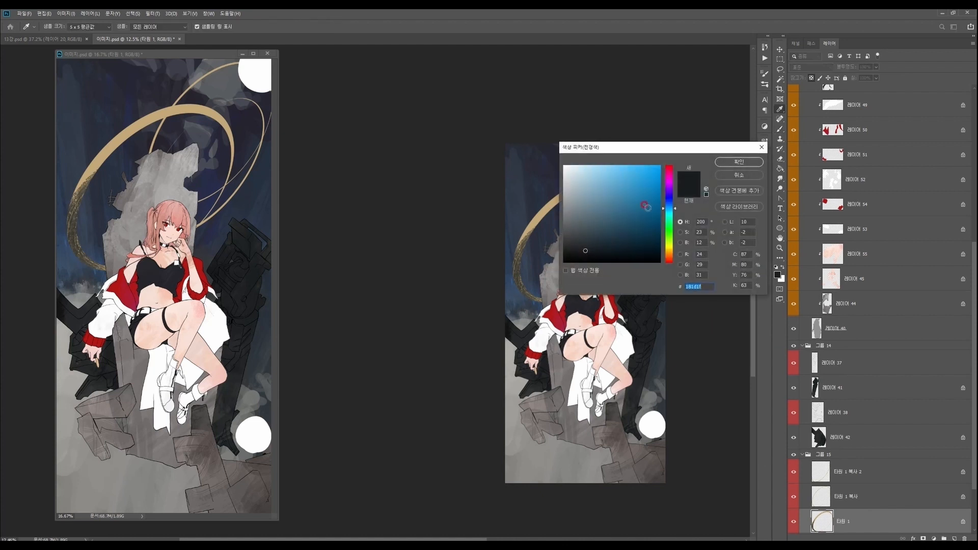
pyautogui.click(670, 249)
pyautogui.click(629, 204)
pyautogui.click(738, 162)
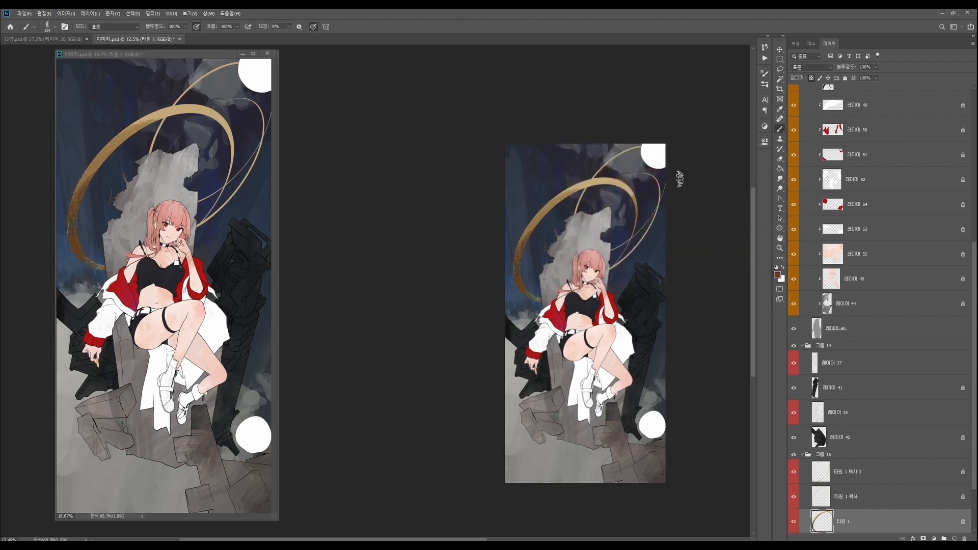
# - Change the foreground colour to navy blue and shade the tapering ends of the large ring
pyautogui.press('n')
pyautogui.click(671, 203)
pyautogui.click(633, 218)
pyautogui.click(739, 162)
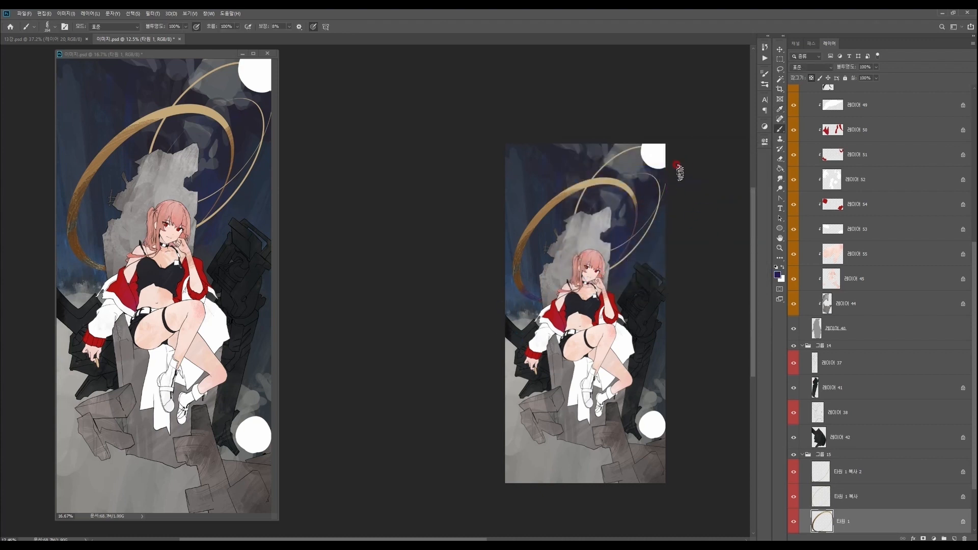
# - Select the 타원 1 복사 2 layer and brush navy over part of that thinner ring
pyautogui.press('z')
pyautogui.moveTo(657, 203); pyautogui.dragTo(660, 203)
pyautogui.keyDown('ctrl'); pyautogui.rightClick(659, 200); pyautogui.keyUp('ctrl')
pyautogui.click(675, 205)
pyautogui.press('b')
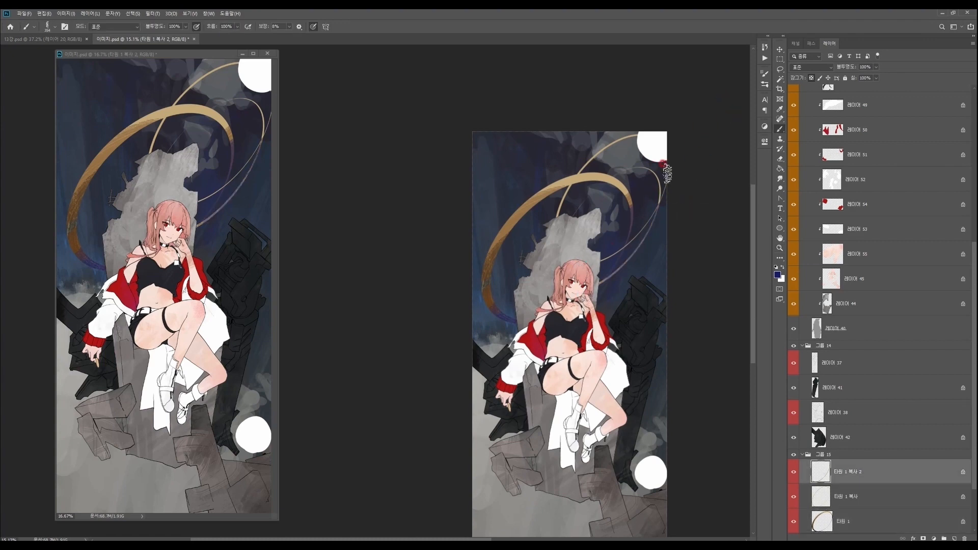
# - Select the 타원 1 복사 layer, shade that thin ring with the navy tone, and save the document
pyautogui.press('z')
pyautogui.moveTo(612, 260); pyautogui.dragTo(617, 245)
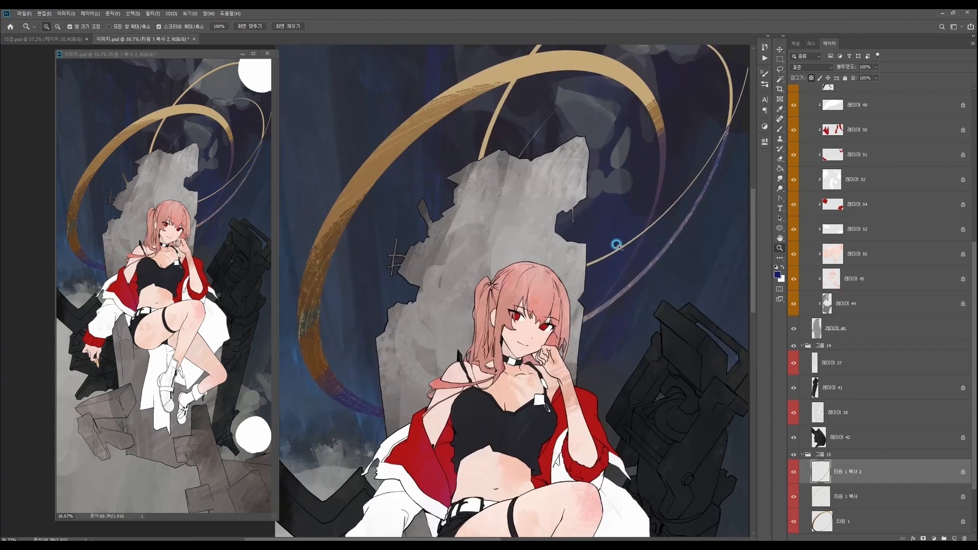
pyautogui.keyDown('ctrl'); pyautogui.rightClick(498, 123); pyautogui.keyUp('ctrl')
pyautogui.click(523, 131)
pyautogui.moveTo(571, 149); pyautogui.dragTo(577, 95)
pyautogui.press('b')
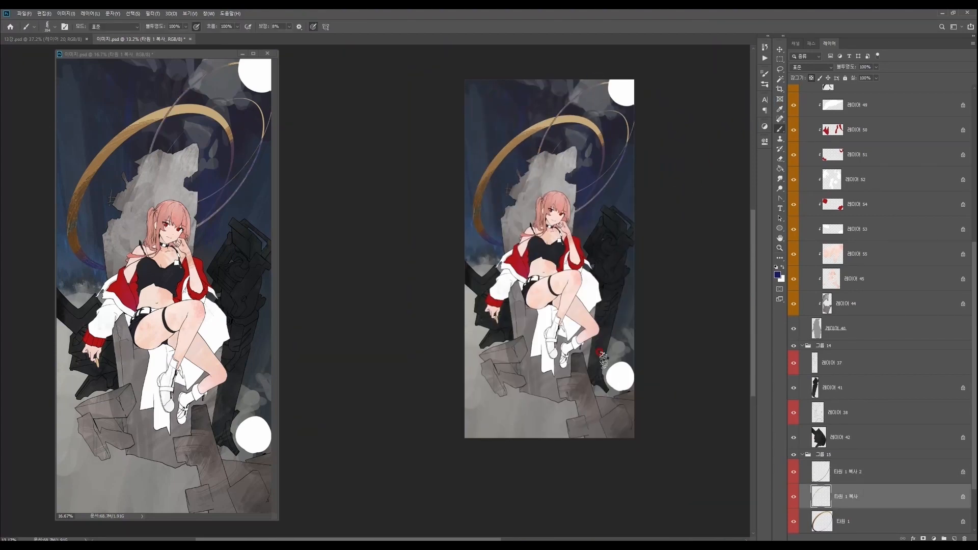
pyautogui.moveTo(631, 432); pyautogui.dragTo(633, 460)
pyautogui.moveTo(567, 414); pyautogui.dragTo(591, 406)
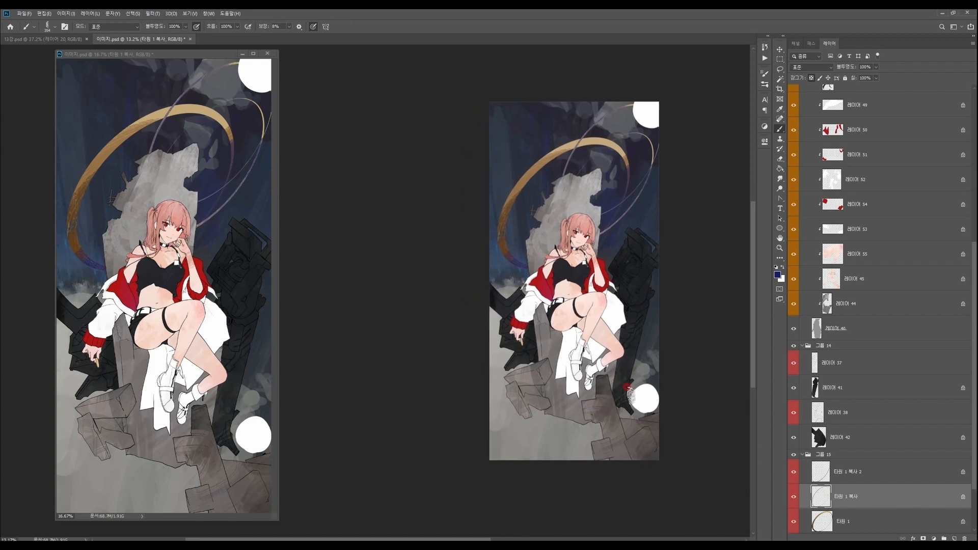
pyautogui.moveTo(617, 379); pyautogui.dragTo(619, 446)
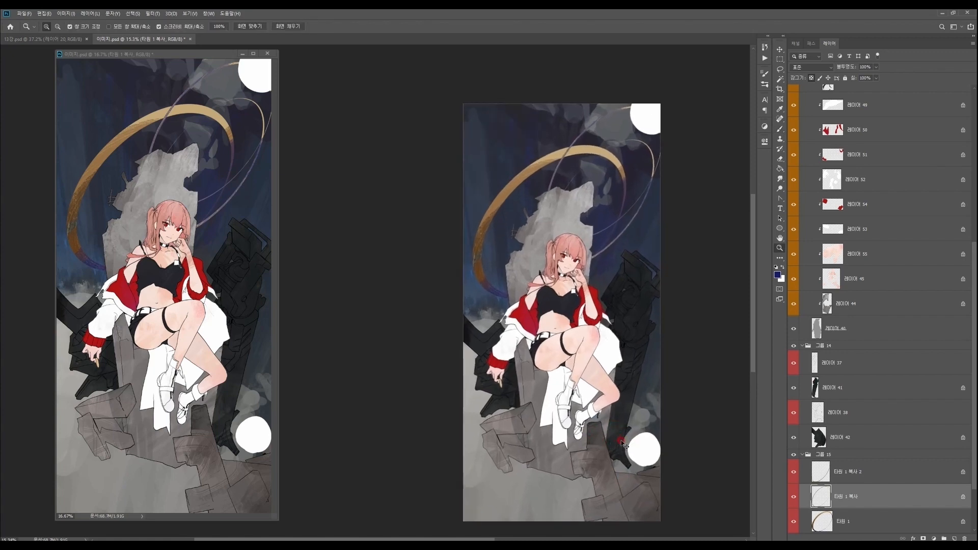
pyautogui.hotkey('ctrl', 's')
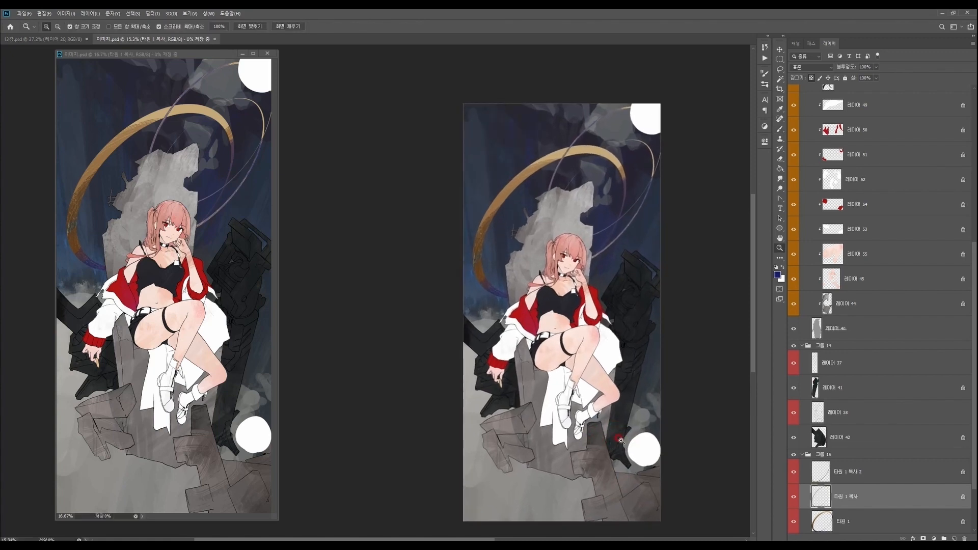
# - Select the skin-tone layer directly above 레이어 44 and set the foreground colour to dark maroon
pyautogui.click(575, 266)
pyautogui.keyDown('ctrl'); pyautogui.rightClick(574, 266); pyautogui.keyUp('ctrl')
pyautogui.click(576, 271)
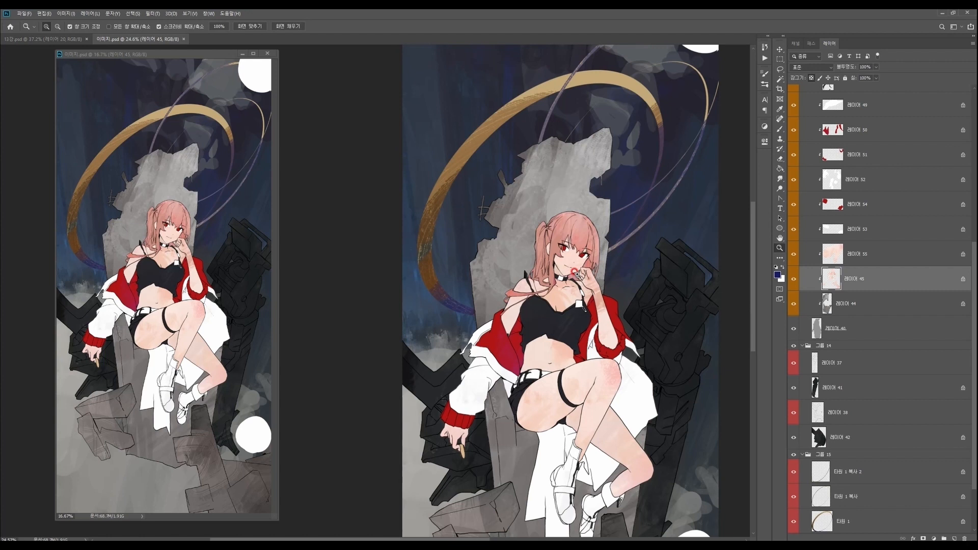
pyautogui.press('n')
pyautogui.click(571, 168)
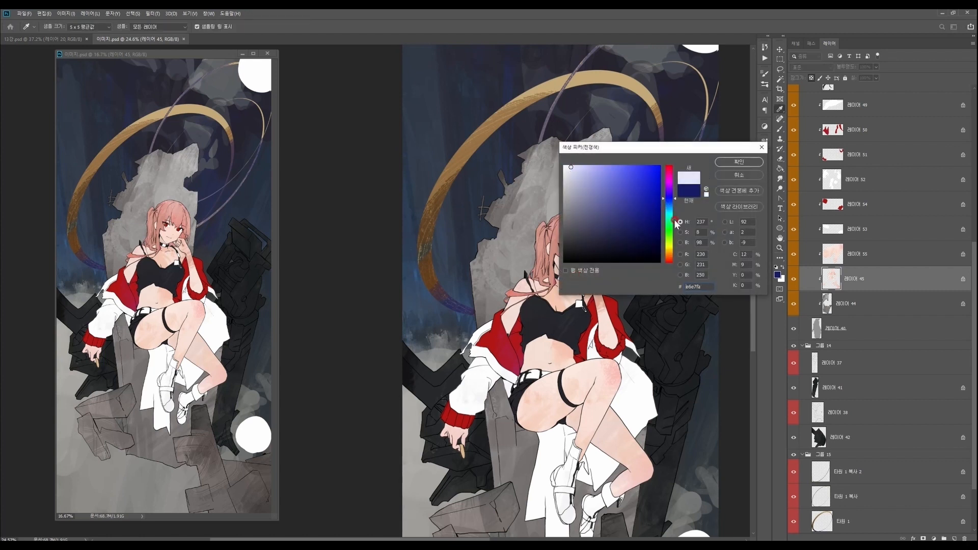
pyautogui.click(669, 250)
pyautogui.moveTo(580, 183); pyautogui.dragTo(626, 220)
pyautogui.click(670, 167)
pyautogui.click(738, 162)
pyautogui.press('z')
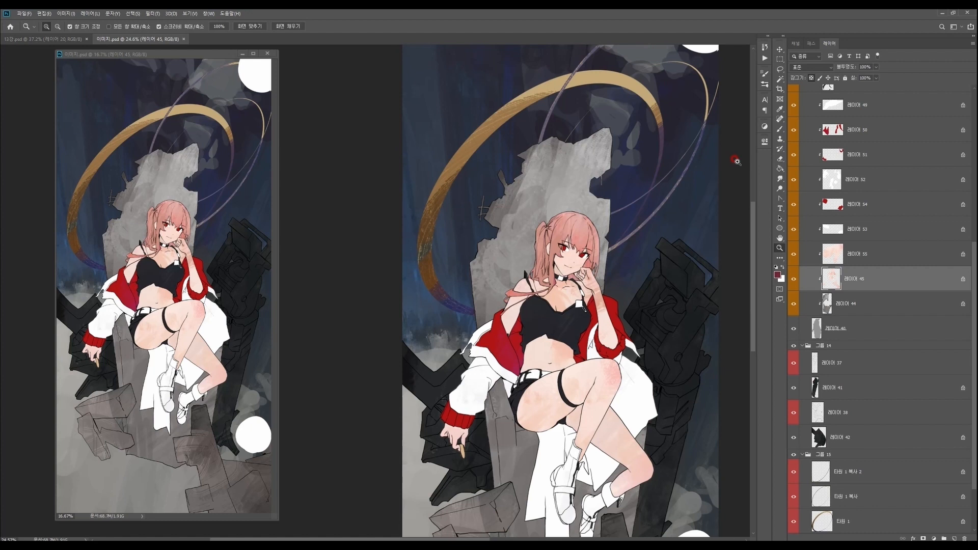
# - Select the throne layer 레이어 44 and set the foreground colour to the near-black red 17070a
pyautogui.moveTo(668, 381); pyautogui.dragTo(654, 376)
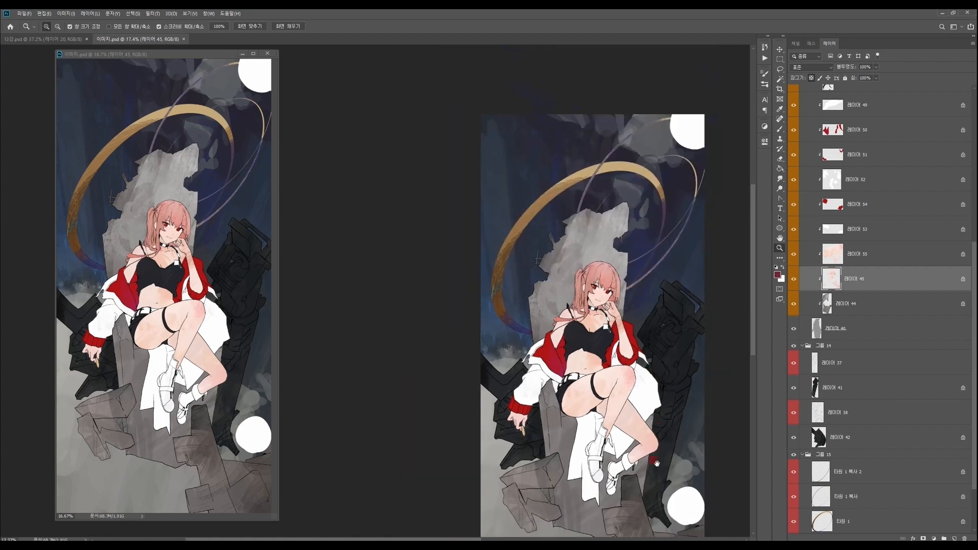
pyautogui.moveTo(665, 506); pyautogui.dragTo(610, 450)
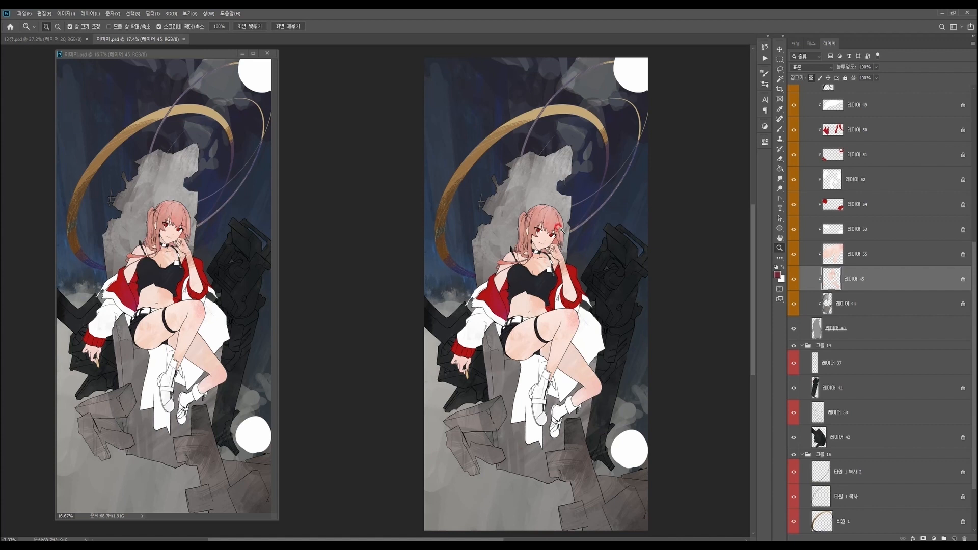
pyautogui.scroll(-2, 561, 228)
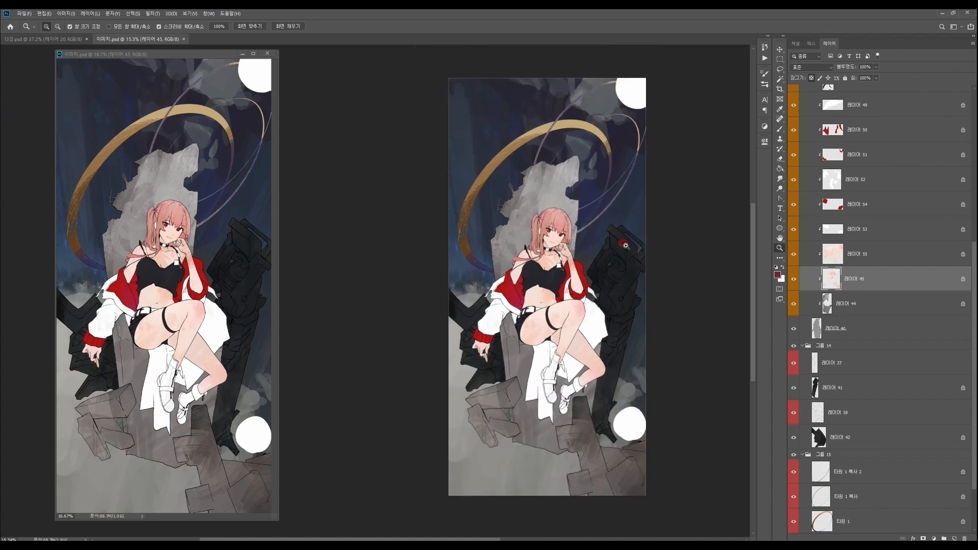
pyautogui.keyDown('ctrl'); pyautogui.rightClick(555, 187); pyautogui.keyUp('ctrl')
pyautogui.click(576, 195)
pyautogui.press('n')
pyautogui.click(629, 254)
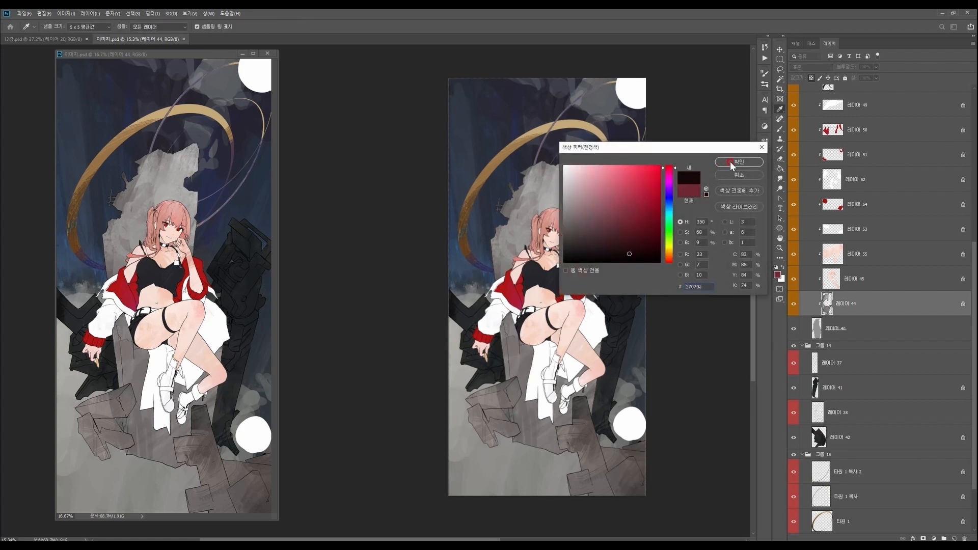
pyautogui.click(738, 162)
# - Choose a large round brush, toggle pressure-controlled opacity and dab the dark tone onto the top of the throne's back
pyautogui.press('b')
pyautogui.rightClick(606, 230)
pyautogui.click(660, 296)
pyautogui.click(658, 205)
pyautogui.hotkey('ctrl', 'z')
pyautogui.moveTo(541, 163)
pyautogui.mouseDown()
pyautogui.moveTo(557, 168)
pyautogui.moveTo(546, 161)
pyautogui.mouseUp()
pyautogui.click(196, 27)
pyautogui.keyDown('alt'); pyautogui.click(550, 166); pyautogui.keyUp('alt')
# - Shift the dark grey foreground's hue to blue and paint a broad shadow over the right side of the throne's back
pyautogui.press('n')
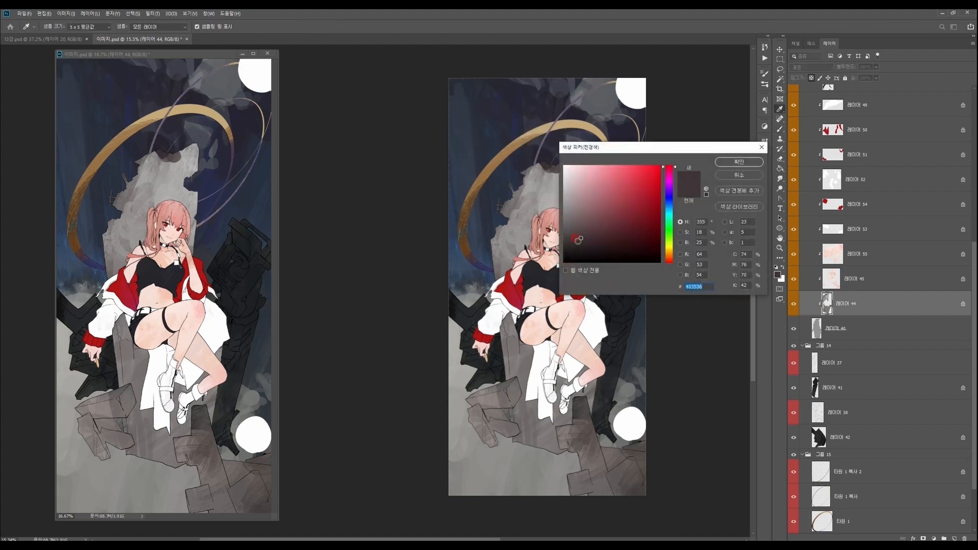
pyautogui.click(669, 198)
pyautogui.click(738, 162)
pyautogui.moveTo(546, 167)
pyautogui.mouseDown()
pyautogui.moveTo(561, 185)
pyautogui.moveTo(576, 188)
pyautogui.moveTo(566, 197)
pyautogui.moveTo(557, 176)
pyautogui.moveTo(572, 171)
pyautogui.moveTo(583, 231)
pyautogui.moveTo(560, 183)
pyautogui.moveTo(579, 242)
pyautogui.moveTo(548, 168)
pyautogui.moveTo(592, 273)
pyautogui.moveTo(592, 356)
pyautogui.mouseUp()
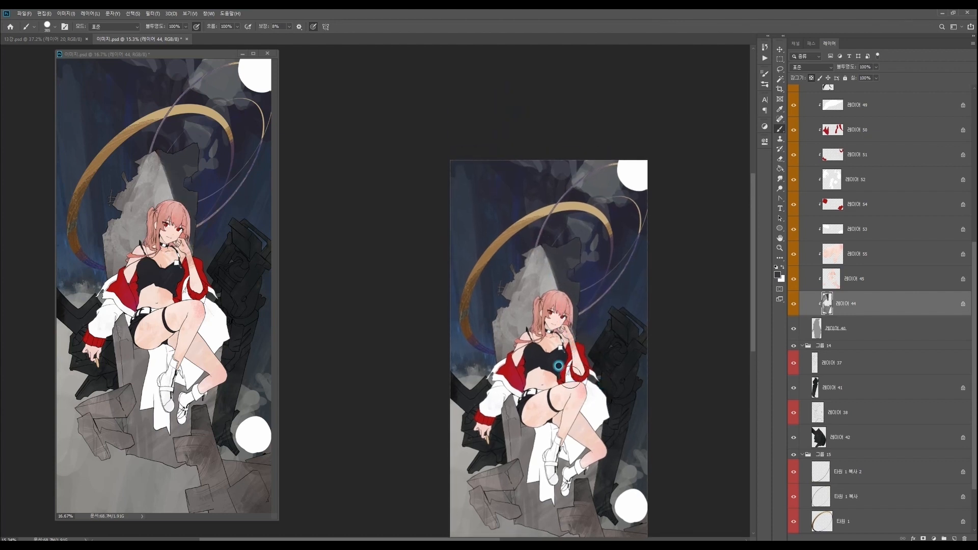
pyautogui.moveTo(589, 368); pyautogui.dragTo(592, 373)
# - Adjust the brush and try strokes along the left side of the throne's back, undoing them
pyautogui.keyDown('ctrl'); pyautogui.click(515, 431); pyautogui.keyUp('ctrl')
pyautogui.keyDown('ctrl'); pyautogui.rightClick(515, 424); pyautogui.keyUp('ctrl')
pyautogui.click(676, 346)
pyautogui.moveTo(555, 319)
pyautogui.mouseDown()
pyautogui.moveTo(551, 310)
pyautogui.moveTo(554, 319)
pyautogui.mouseUp()
pyautogui.moveTo(502, 350); pyautogui.dragTo(504, 328)
pyautogui.hotkey('ctrl', 'z')
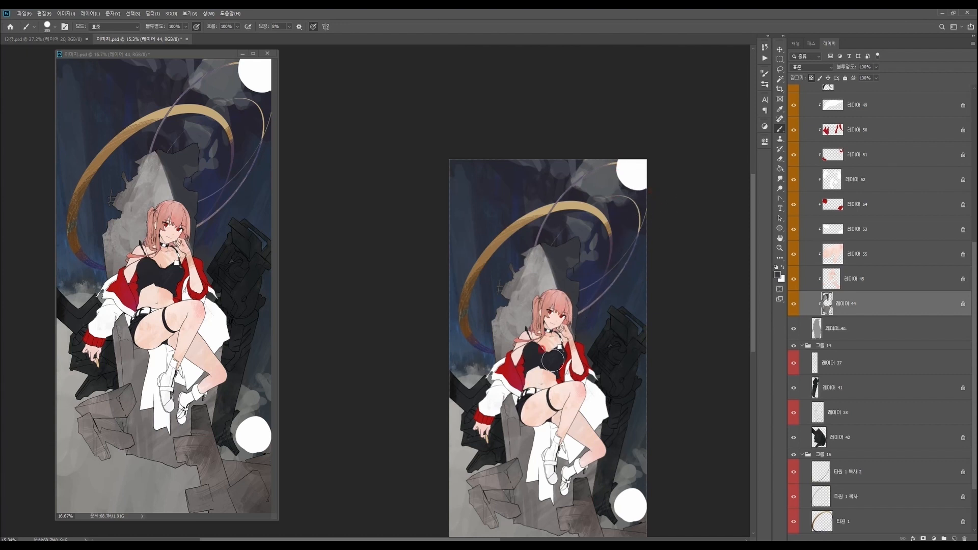
pyautogui.press('z')
pyautogui.click(524, 311)
pyautogui.click(527, 311)
pyautogui.press('b')
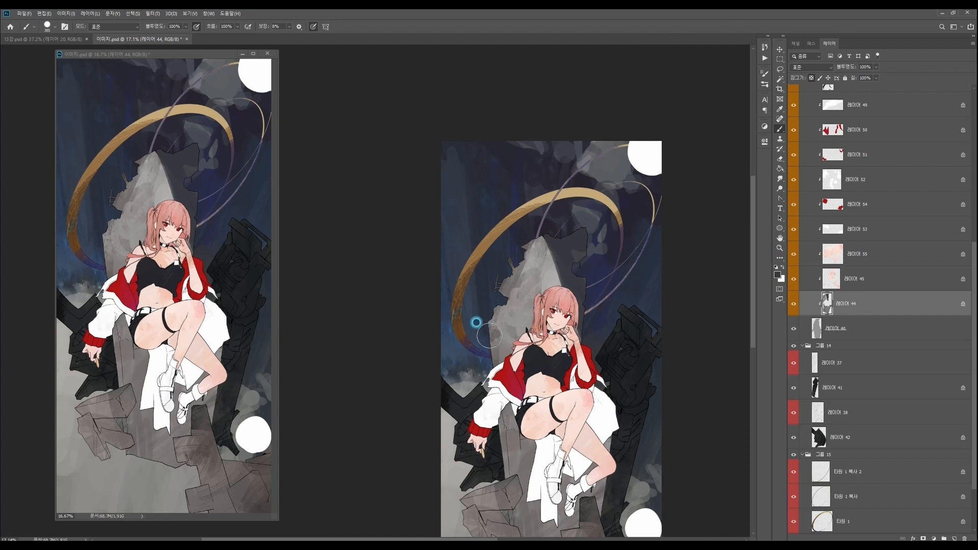
pyautogui.hotkey('ctrl', 'z')
# - Paint smooth grey tones over the left face of the throne's back, from its peak to the character's shoulder
pyautogui.moveTo(488, 345)
pyautogui.mouseDown()
pyautogui.moveTo(486, 328)
pyautogui.moveTo(492, 367)
pyautogui.mouseUp()
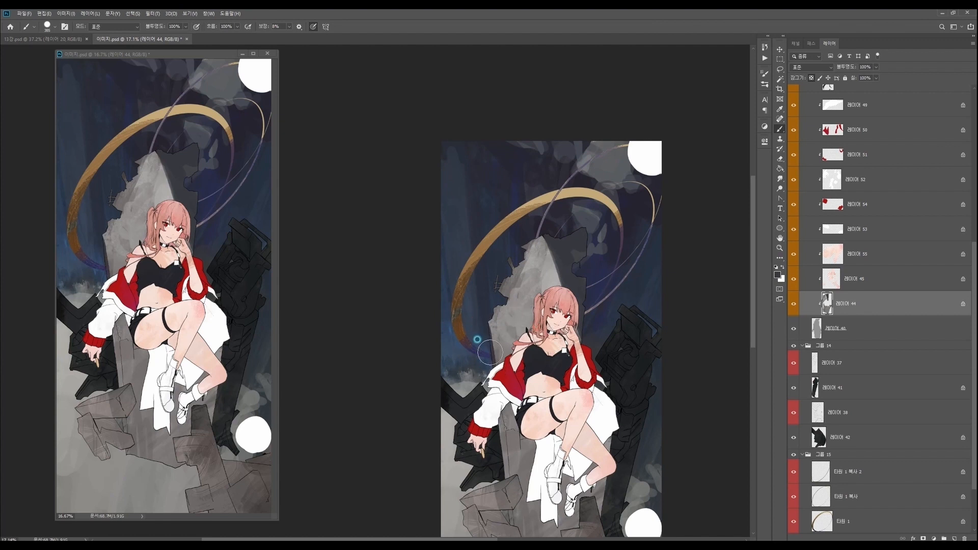
pyautogui.moveTo(493, 333); pyautogui.dragTo(499, 366)
pyautogui.moveTo(497, 331)
pyautogui.mouseDown()
pyautogui.moveTo(517, 312)
pyautogui.moveTo(524, 342)
pyautogui.moveTo(519, 299)
pyautogui.moveTo(509, 295)
pyautogui.moveTo(529, 282)
pyautogui.moveTo(531, 262)
pyautogui.moveTo(530, 282)
pyautogui.moveTo(533, 261)
pyautogui.moveTo(539, 280)
pyautogui.moveTo(526, 267)
pyautogui.moveTo(557, 299)
pyautogui.mouseUp()
pyautogui.keyDown('alt'); pyautogui.click(531, 269); pyautogui.keyUp('alt')
pyautogui.moveTo(543, 257)
pyautogui.mouseDown()
pyautogui.moveTo(552, 279)
pyautogui.moveTo(517, 316)
pyautogui.moveTo(509, 356)
pyautogui.mouseUp()
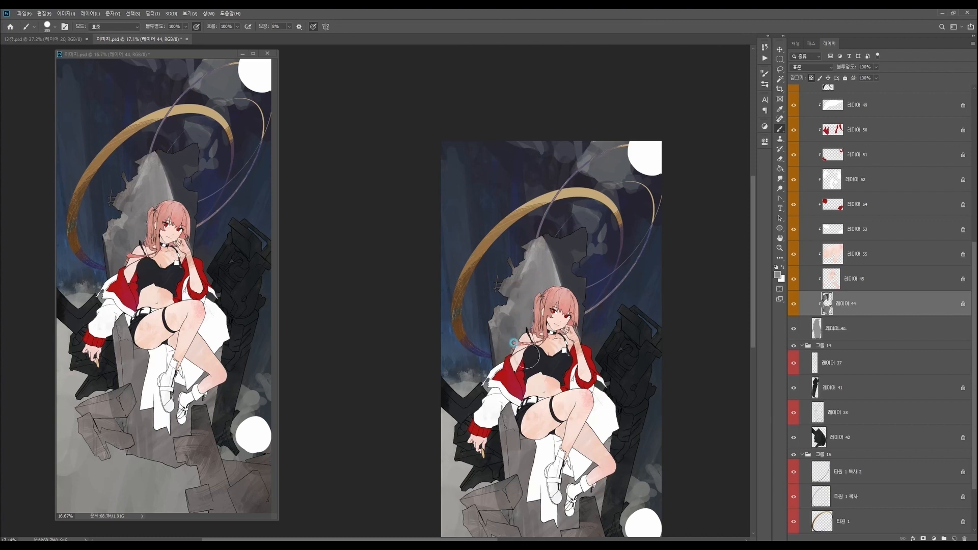
# - Paint alternating light and dark strokes along the throne's upper left edge to suggest broken stone
pyautogui.moveTo(549, 255)
pyautogui.mouseDown()
pyautogui.moveTo(538, 255)
pyautogui.moveTo(536, 286)
pyautogui.mouseUp()
pyautogui.keyDown('alt'); pyautogui.click(522, 272); pyautogui.keyUp('alt')
pyautogui.moveTo(510, 282); pyautogui.dragTo(528, 243)
pyautogui.keyDown('alt'); pyautogui.click(530, 249); pyautogui.keyUp('alt')
pyautogui.moveTo(529, 246); pyautogui.dragTo(535, 259)
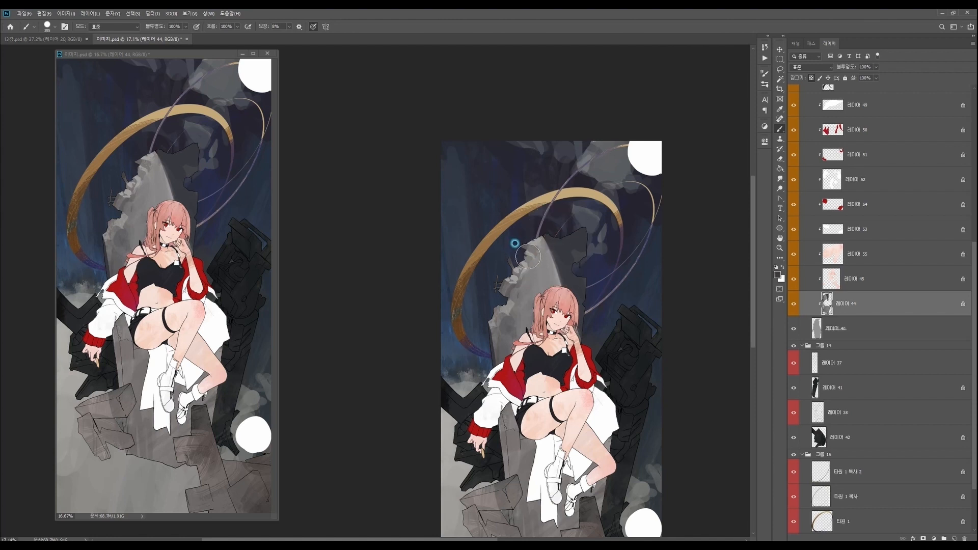
# - Reduce the brush size and refine the chipped stone near the throne's peak
pyautogui.rightClick(579, 227)
pyautogui.moveTo(625, 252); pyautogui.dragTo(630, 252)
pyautogui.click(554, 231)
pyautogui.moveTo(527, 259); pyautogui.dragTo(529, 263)
pyautogui.scroll(2, 521, 267)
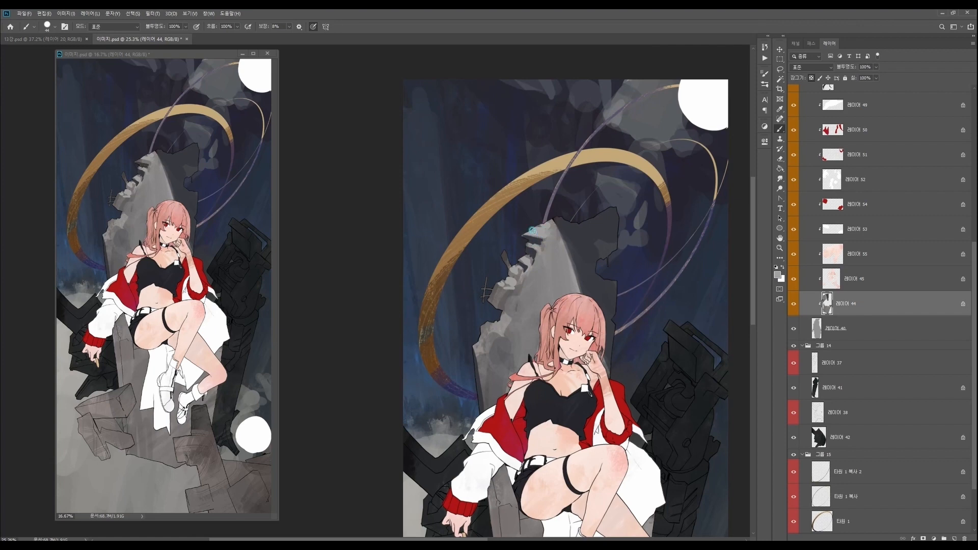
pyautogui.moveTo(581, 230); pyautogui.dragTo(577, 226)
pyautogui.rightClick(579, 229)
pyautogui.moveTo(637, 260); pyautogui.dragTo(639, 261)
pyautogui.click(540, 229)
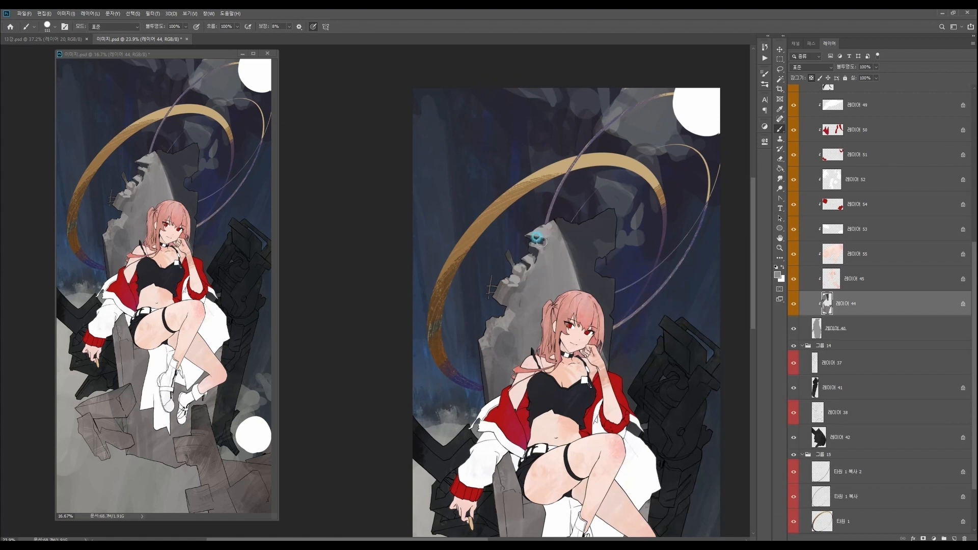
# - Paint small light and dark chips down the throne's left edge, from the peak to beside the character's hair
pyautogui.moveTo(543, 242); pyautogui.dragTo(557, 231)
pyautogui.keyDown('alt'); pyautogui.click(536, 242); pyautogui.keyUp('alt')
pyautogui.keyDown('alt'); pyautogui.click(543, 236); pyautogui.keyUp('alt')
pyautogui.moveTo(521, 281); pyautogui.dragTo(518, 282)
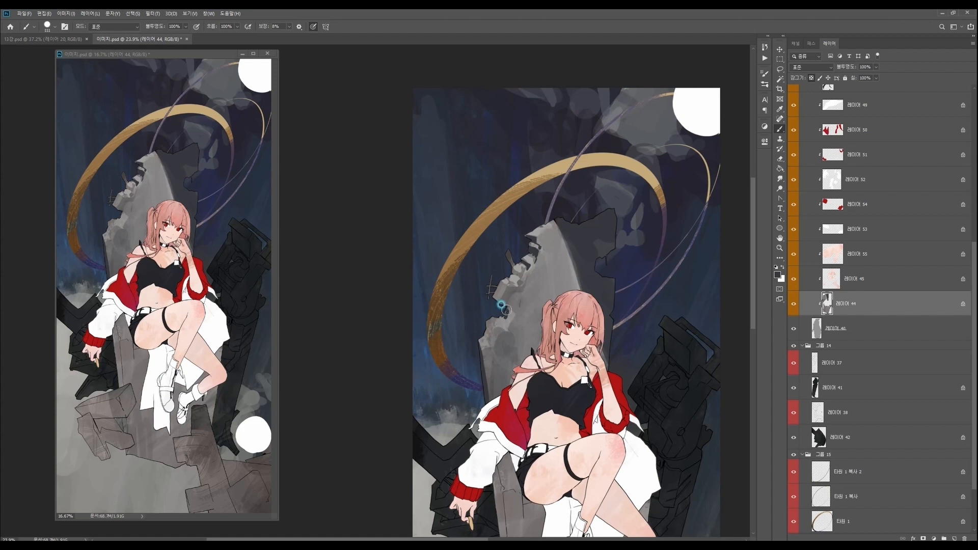
pyautogui.moveTo(505, 309); pyautogui.dragTo(509, 303)
pyautogui.keyDown('alt'); pyautogui.click(513, 309); pyautogui.keyUp('alt')
pyautogui.moveTo(509, 335)
pyautogui.mouseDown()
pyautogui.moveTo(482, 331)
pyautogui.moveTo(512, 343)
pyautogui.mouseUp()
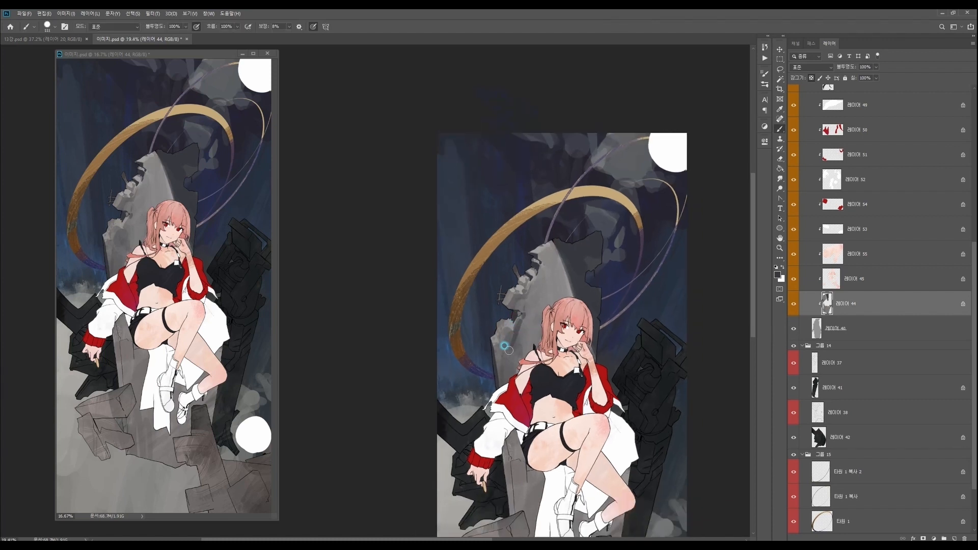
# - Set the foreground to a muted mid-grey and paint the chipped stone on the throne's lower left edge
pyautogui.press('n')
pyautogui.click(590, 210)
pyautogui.click(727, 162)
pyautogui.keyDown('alt'); pyautogui.click(514, 316); pyautogui.keyUp('alt')
pyautogui.moveTo(502, 318); pyautogui.dragTo(511, 321)
pyautogui.moveTo(497, 339); pyautogui.dragTo(497, 351)
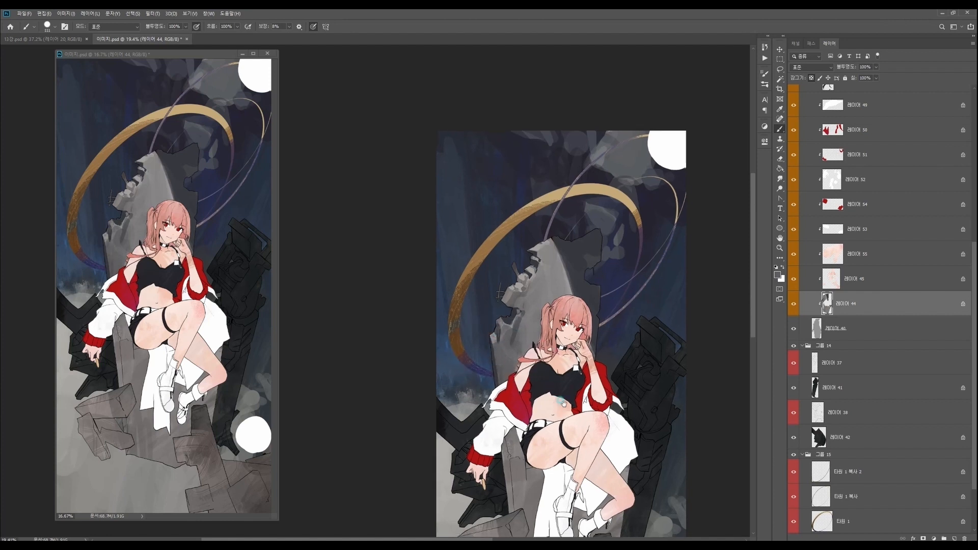
pyautogui.moveTo(502, 344); pyautogui.dragTo(494, 300)
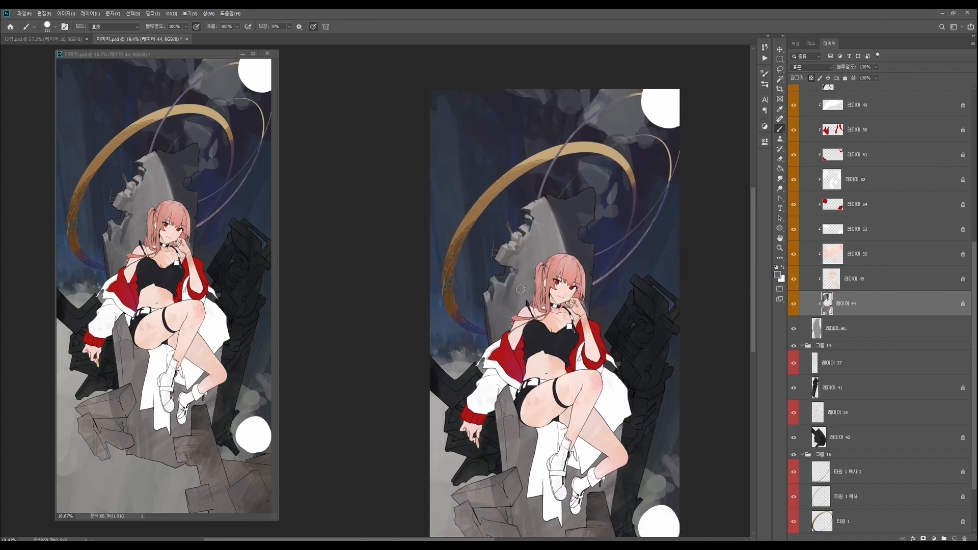
# - Enlarge the brush and blend grey tones on the throne's left face beside the character's head
pyautogui.rightClick(561, 271)
pyautogui.click(635, 273)
pyautogui.click(524, 273)
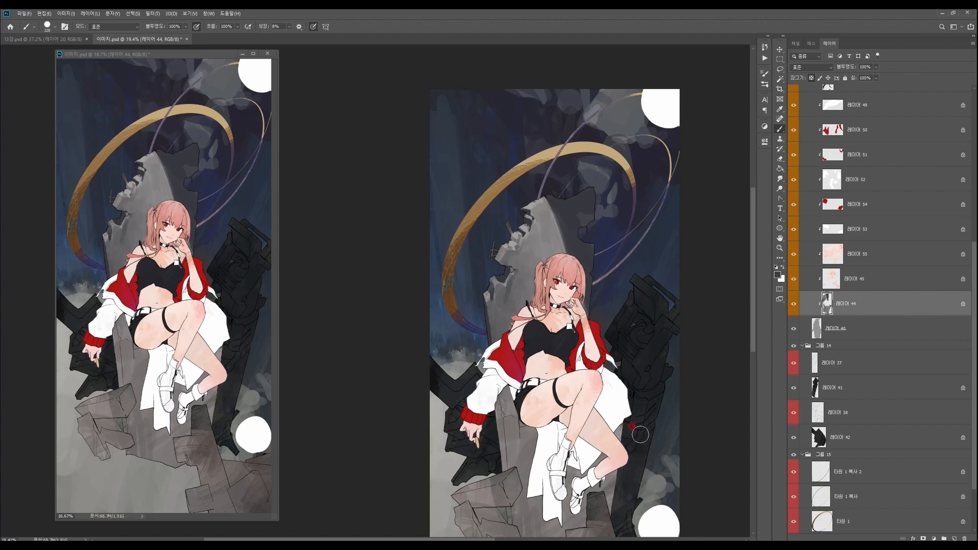
# - Change the foreground to a warm dark grey, shrink the brush and add fine marks to the throne's left face
pyautogui.moveTo(624, 511); pyautogui.dragTo(635, 480)
pyautogui.press('n')
pyautogui.click(572, 230)
pyautogui.click(670, 257)
pyautogui.click(739, 166)
pyautogui.rightClick(558, 242)
pyautogui.click(615, 276)
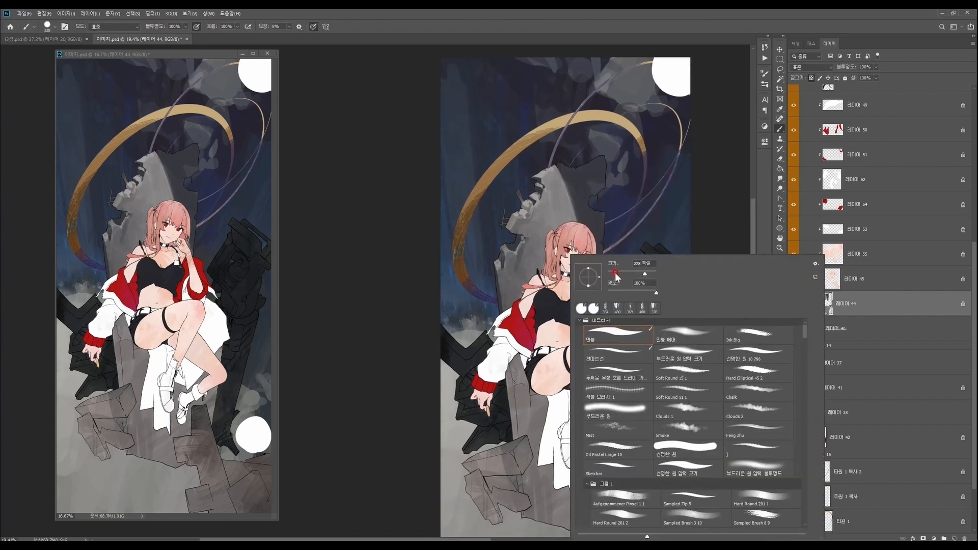
pyautogui.click(514, 259)
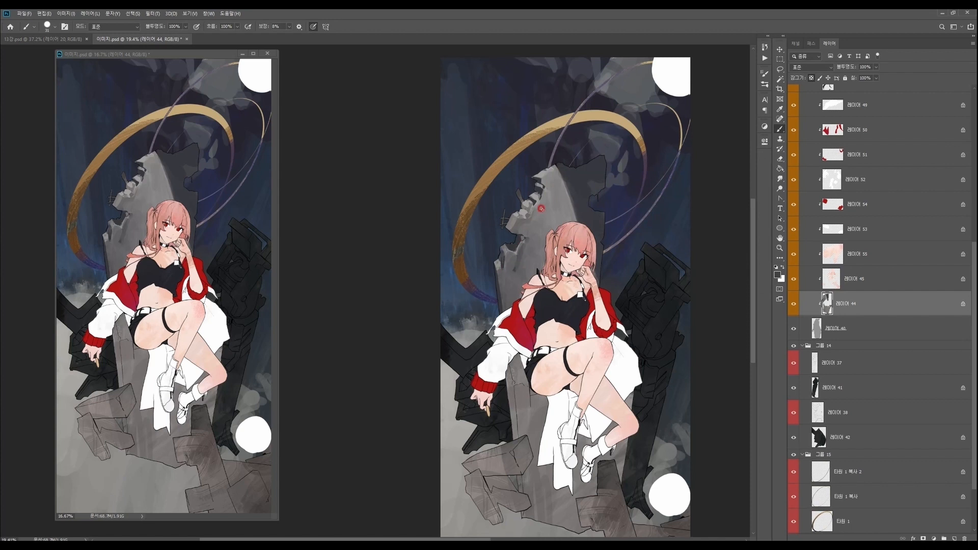
# - Enlarge the brush again and vary the grey tones along the throne's left face down to the character's shoulder
pyautogui.rightClick(568, 345)
pyautogui.click(638, 275)
pyautogui.click(522, 271)
pyautogui.click(504, 268)
pyautogui.click(524, 236)
pyautogui.keyDown('alt'); pyautogui.click(497, 295); pyautogui.keyUp('alt')
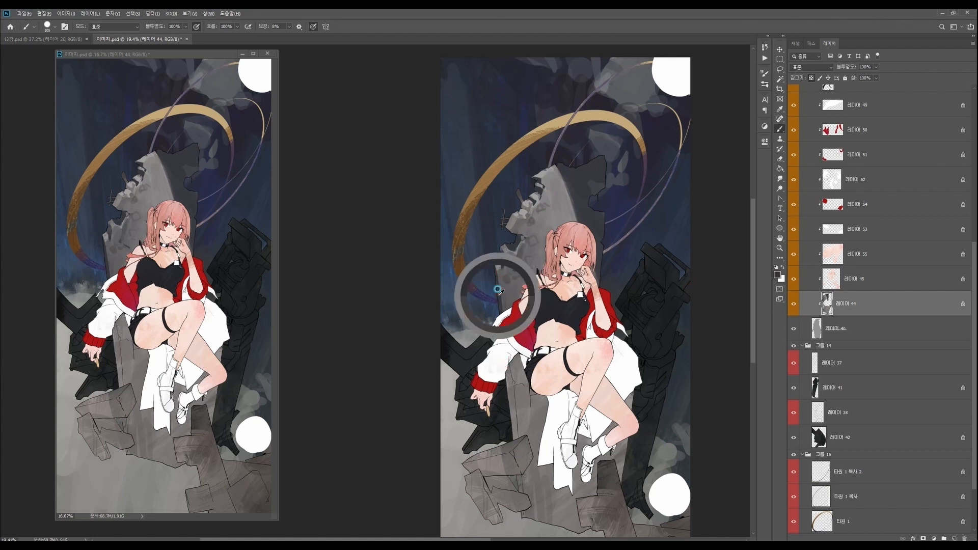
# - Brush varied grey tones onto the throne's lower left side beside the character's hand and thigh
pyautogui.moveTo(505, 363); pyautogui.dragTo(512, 429)
pyautogui.hotkey('ctrl', 'z')
pyautogui.moveTo(509, 386); pyautogui.dragTo(529, 460)
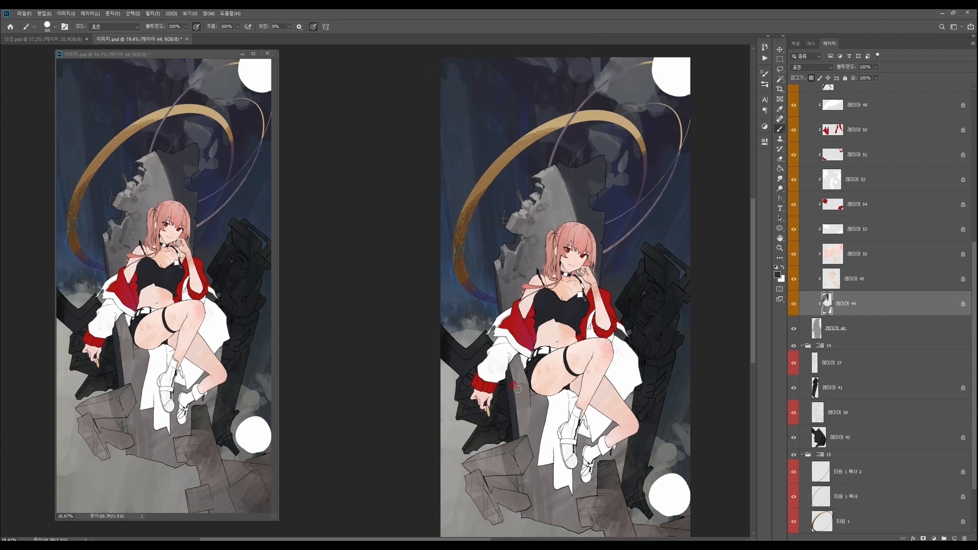
pyautogui.scroll(1, 513, 414)
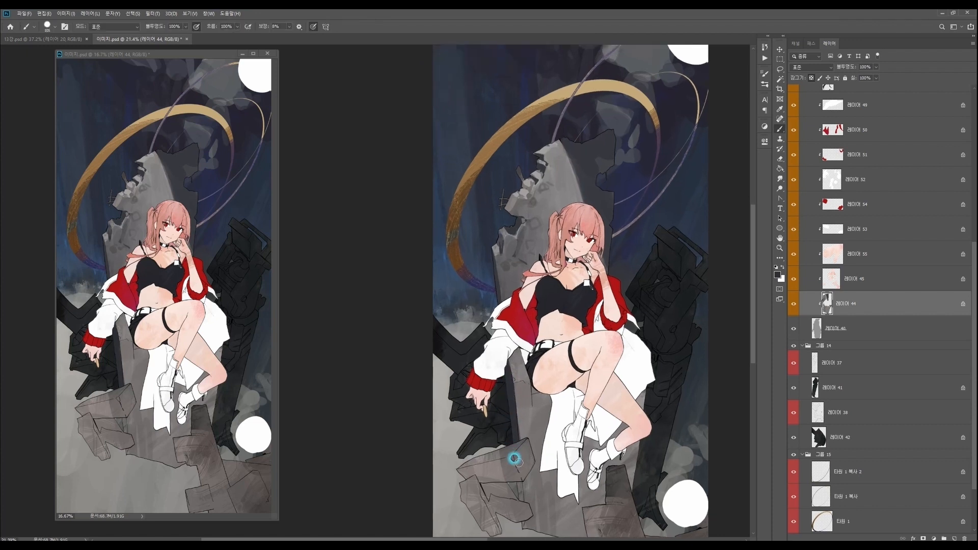
pyautogui.moveTo(508, 390)
pyautogui.mouseDown()
pyautogui.moveTo(523, 449)
pyautogui.moveTo(524, 387)
pyautogui.moveTo(525, 444)
pyautogui.moveTo(526, 387)
pyautogui.moveTo(530, 408)
pyautogui.mouseUp()
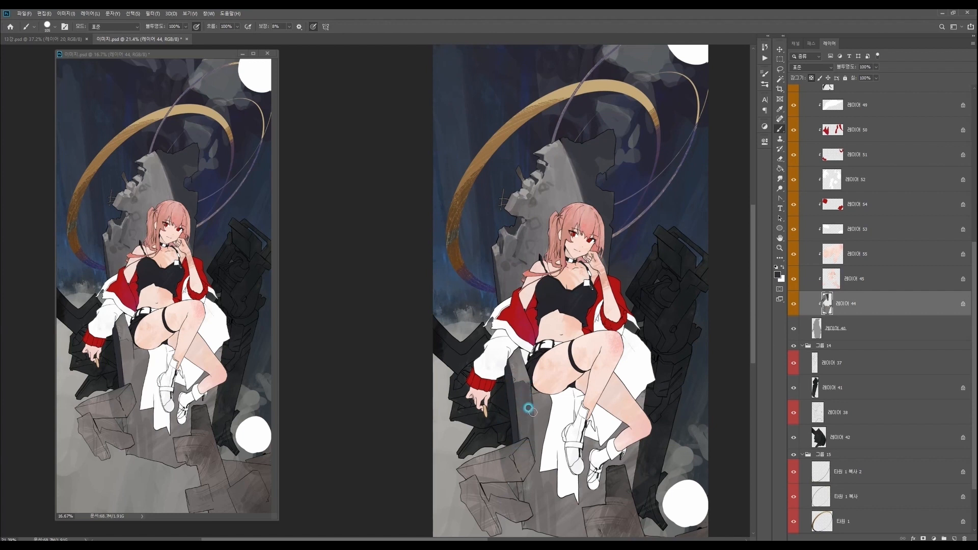
pyautogui.moveTo(532, 409)
pyautogui.mouseDown()
pyautogui.moveTo(543, 406)
pyautogui.moveTo(537, 480)
pyautogui.moveTo(550, 403)
pyautogui.mouseUp()
pyautogui.scroll(-3, 546, 401)
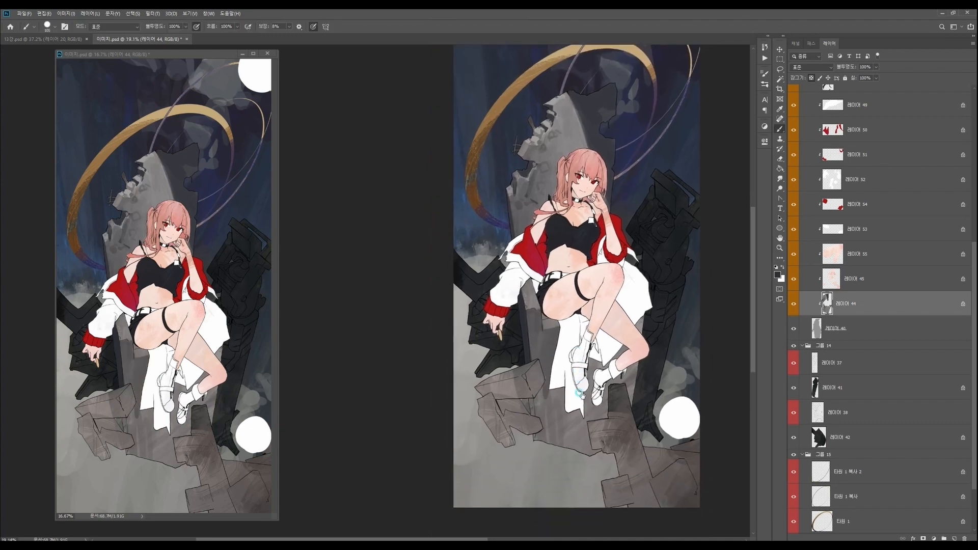
# - Shrink the brush and blend sampled greys across the throne's lower front
pyautogui.rightClick(649, 248)
pyautogui.moveTo(654, 257); pyautogui.dragTo(660, 258)
pyautogui.press('Return')
pyautogui.keyDown('alt'); pyautogui.click(536, 204); pyautogui.keyUp('alt')
pyautogui.moveTo(558, 165); pyautogui.dragTo(567, 146)
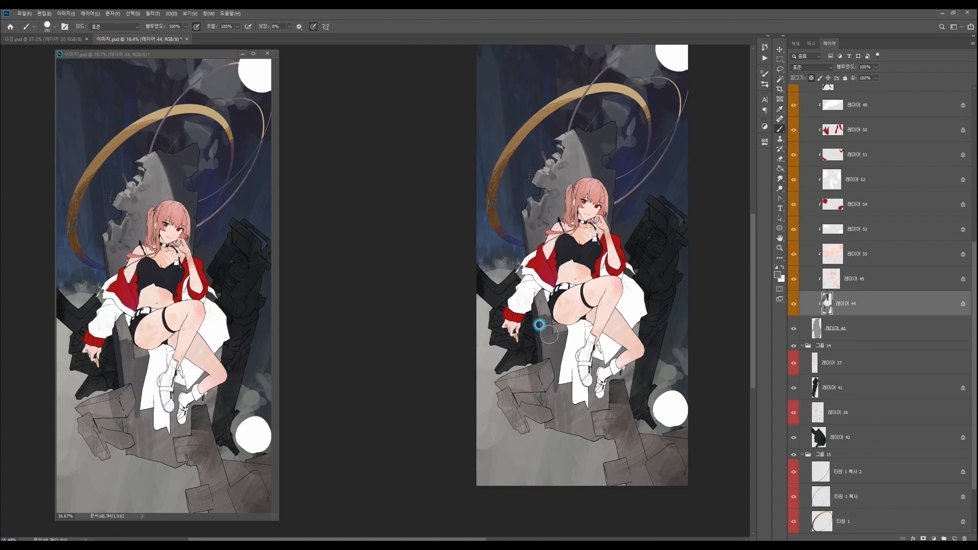
pyautogui.moveTo(564, 380); pyautogui.dragTo(580, 414)
# - Pick another dark grey and deepen the shading along the left edge of the throne's lower front
pyautogui.press('n')
pyautogui.moveTo(566, 213); pyautogui.dragTo(563, 220)
pyautogui.click(735, 162)
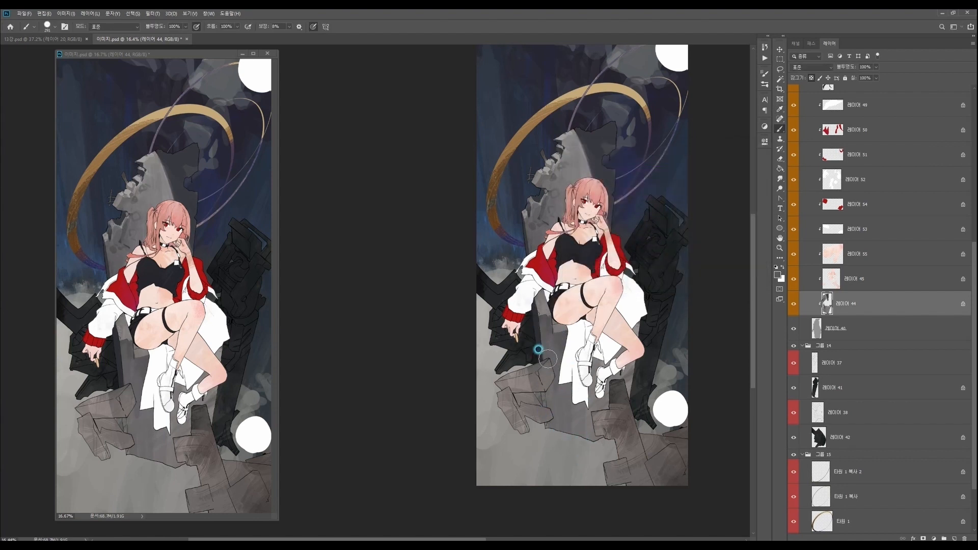
pyautogui.moveTo(583, 465); pyautogui.dragTo(582, 462)
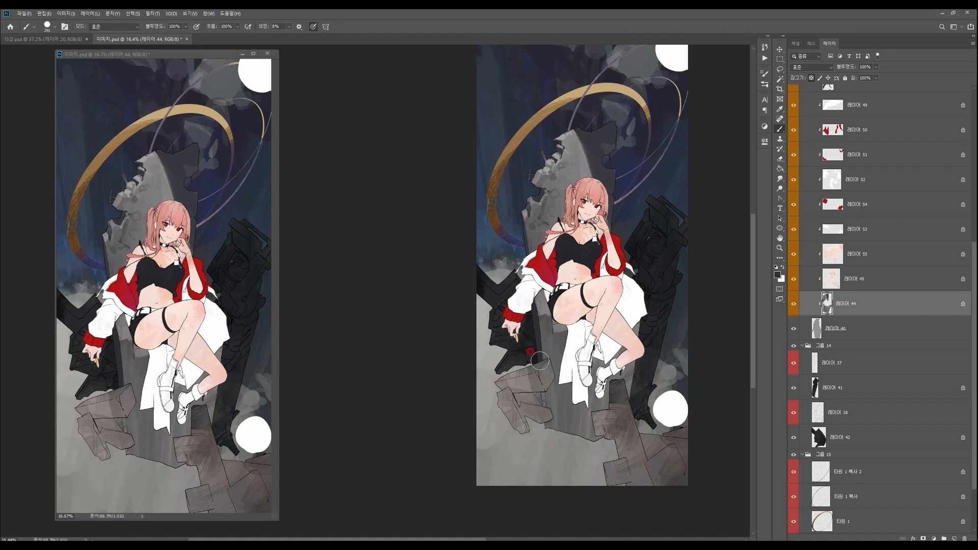
pyautogui.scroll(-1, 535, 404)
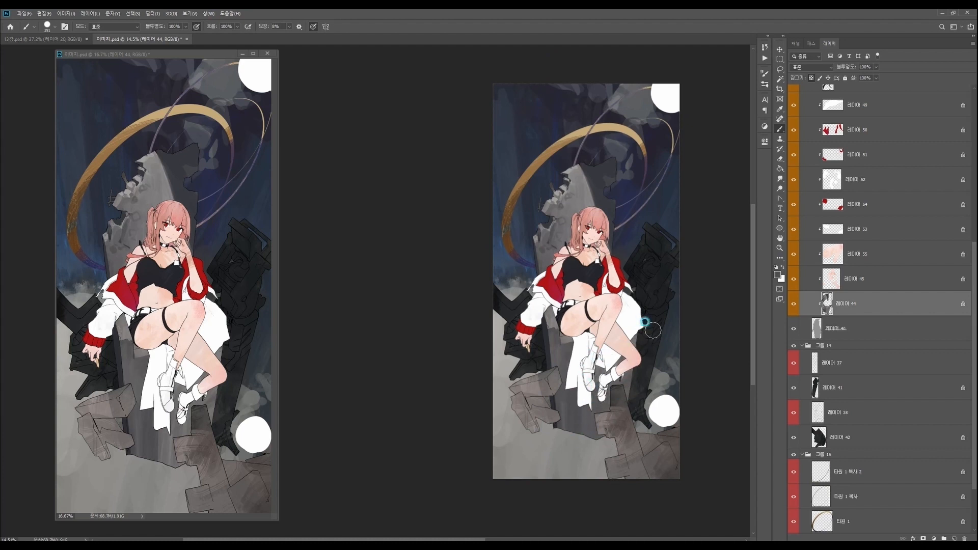
# - Set the foreground to the dark warm grey #434140 and paint it on the throne's lower front around the white cloth
pyautogui.click(598, 376)
pyautogui.keyDown('alt'); pyautogui.click(591, 371); pyautogui.keyUp('alt')
pyautogui.click(777, 274)
pyautogui.click(577, 229)
pyautogui.click(669, 258)
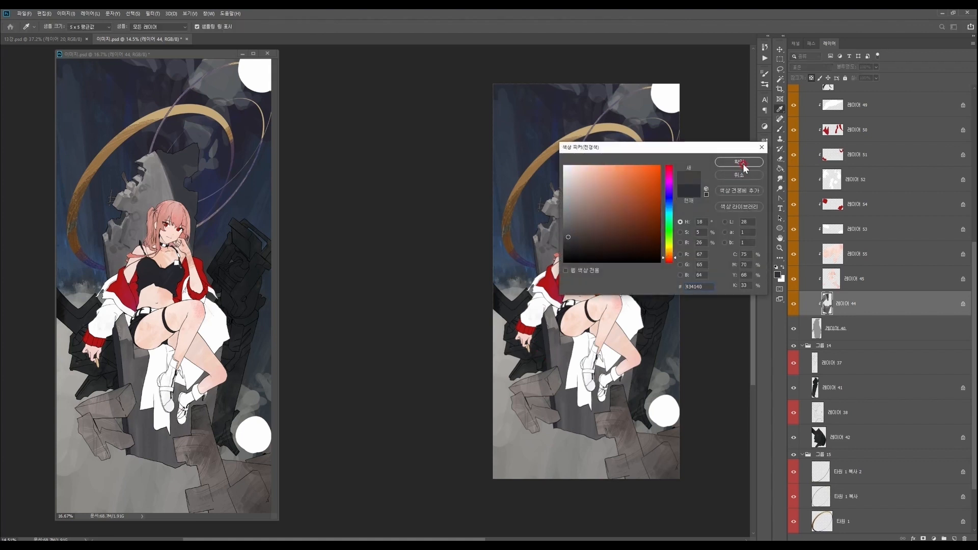
pyautogui.click(739, 162)
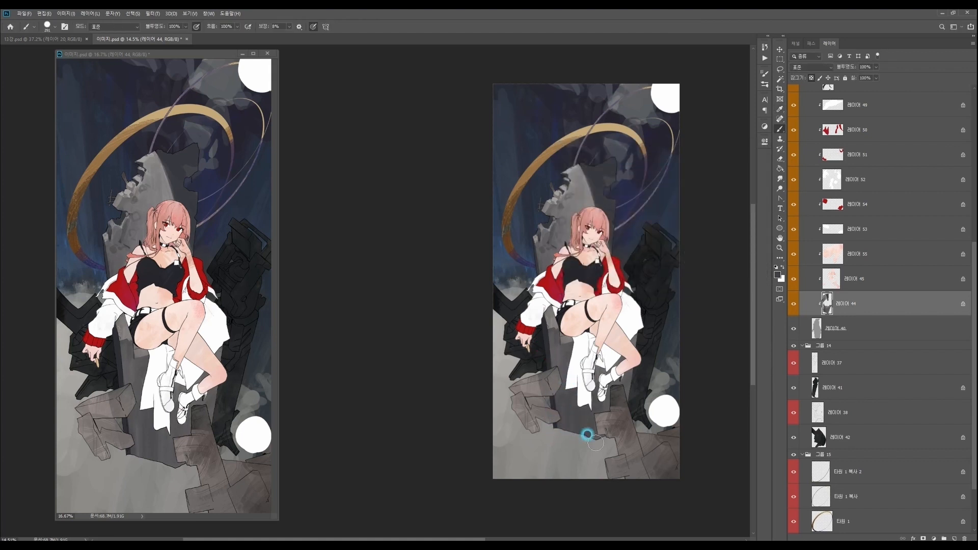
pyautogui.keyDown('alt'); pyautogui.click(560, 359); pyautogui.keyUp('alt')
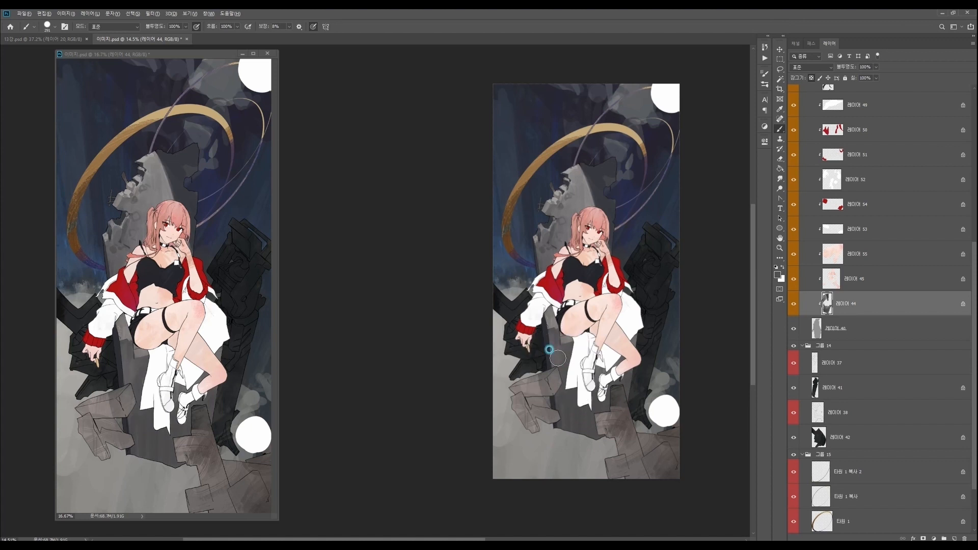
pyautogui.moveTo(601, 376); pyautogui.dragTo(602, 379)
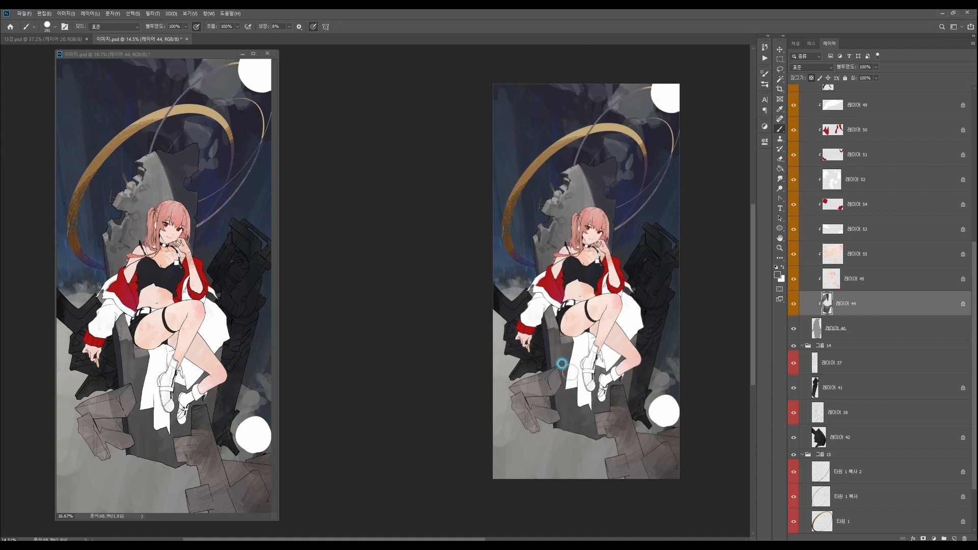
# - Vary the throne's lower front with a dark muted red and the dark olive #333729
pyautogui.press('n')
pyautogui.click(626, 234)
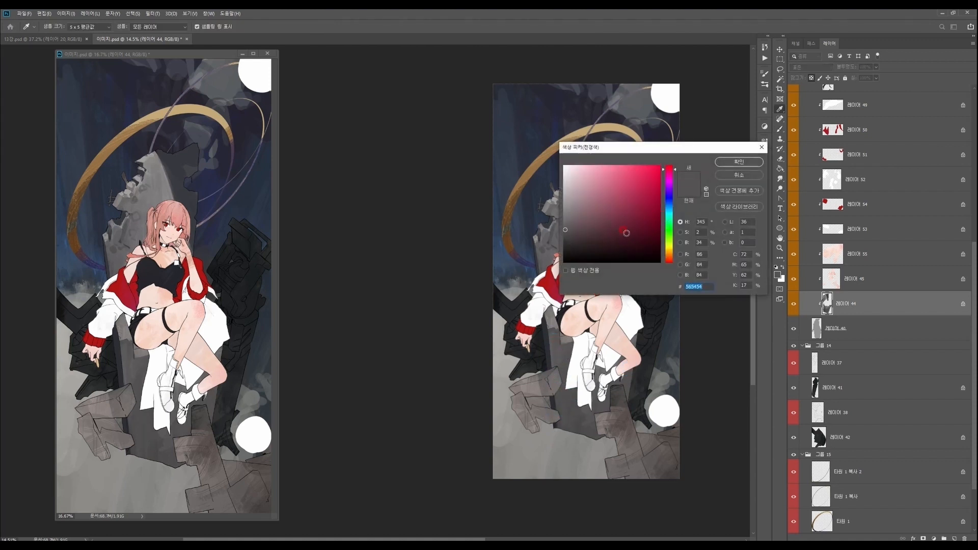
pyautogui.click(738, 163)
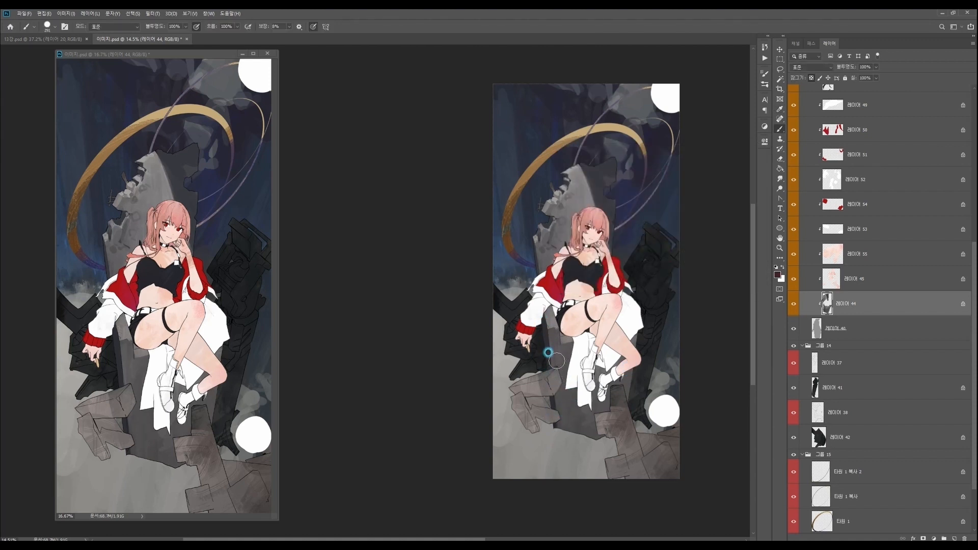
pyautogui.press('x')
pyautogui.press('n')
pyautogui.click(669, 242)
pyautogui.click(585, 234)
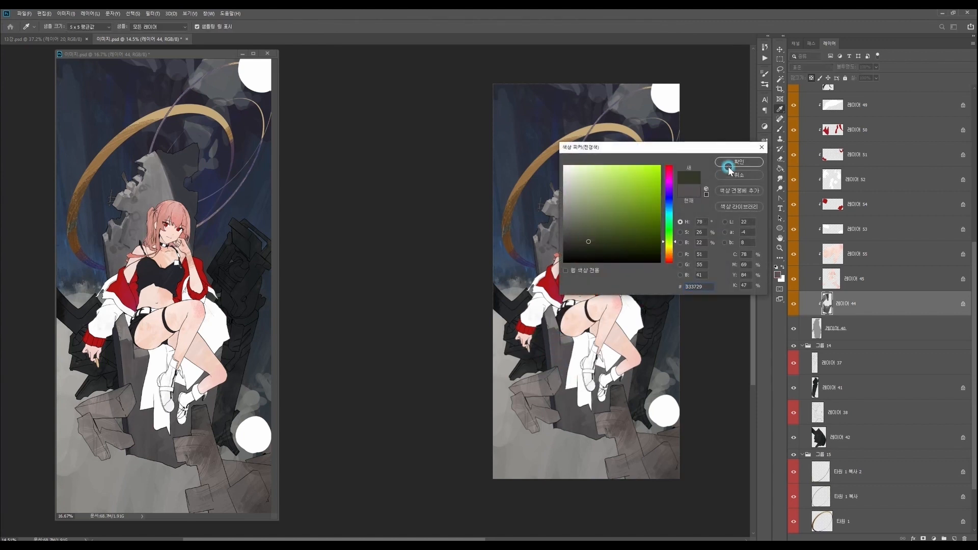
pyautogui.click(726, 163)
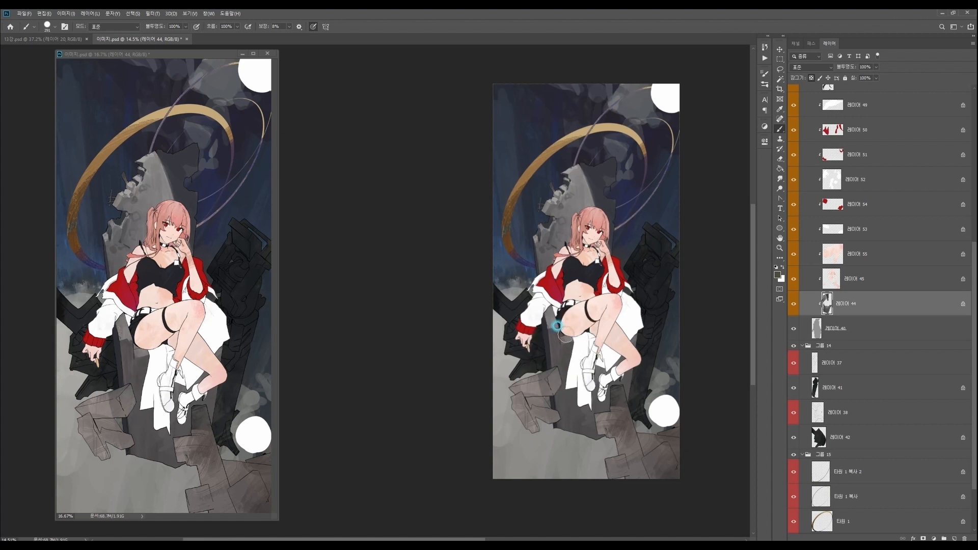
# - Set the foreground to a dark warm brown and refine the tones on the throne's lower left side
pyautogui.press('n')
pyautogui.click(591, 236)
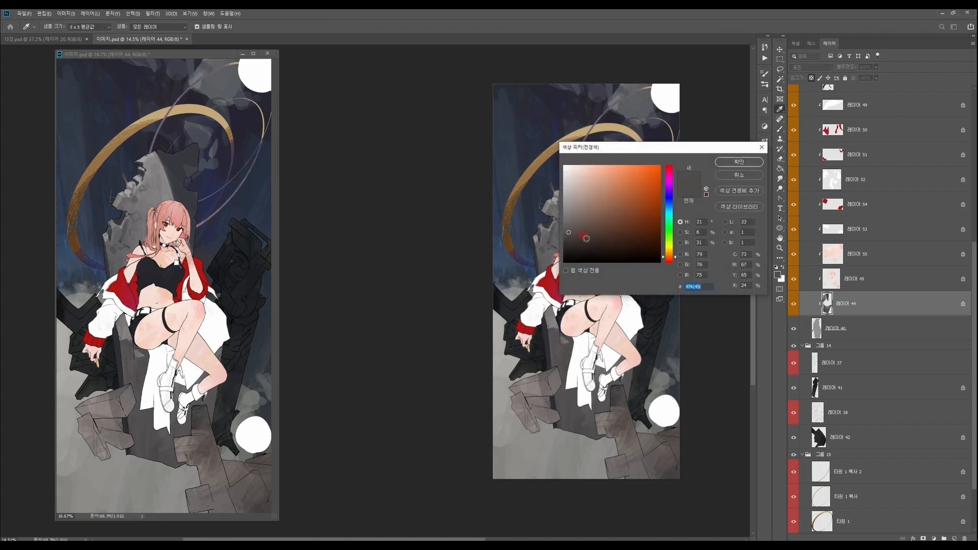
pyautogui.click(739, 160)
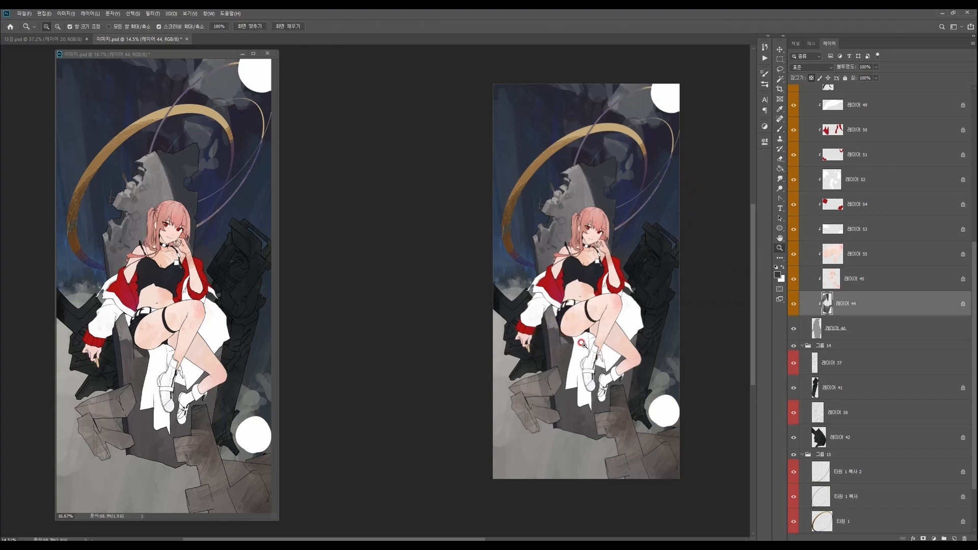
pyautogui.scroll(2, 563, 336)
pyautogui.scroll(-1, 546, 324)
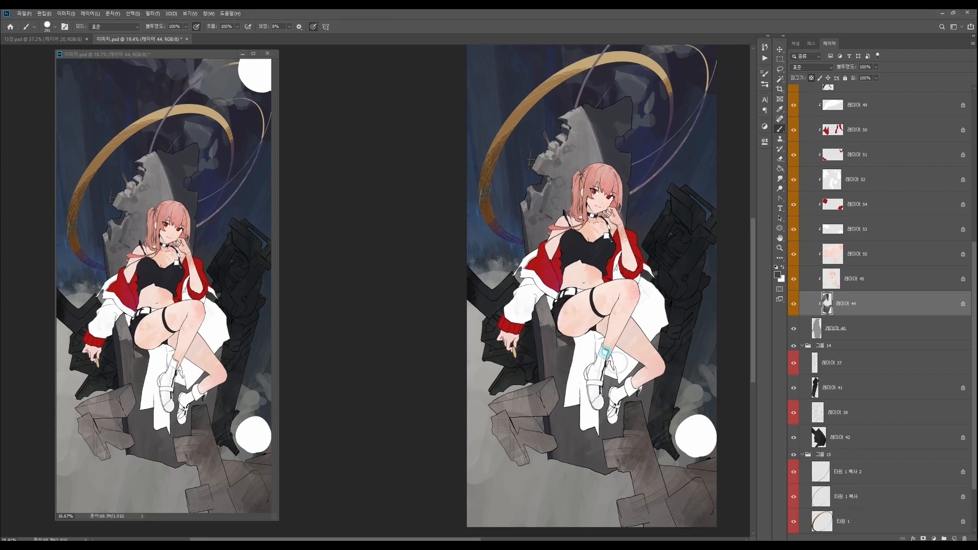
pyautogui.press('z')
pyautogui.moveTo(644, 371); pyautogui.dragTo(607, 368)
pyautogui.moveTo(609, 474); pyautogui.dragTo(560, 469)
pyautogui.scroll(2, 539, 315)
pyautogui.press('b')
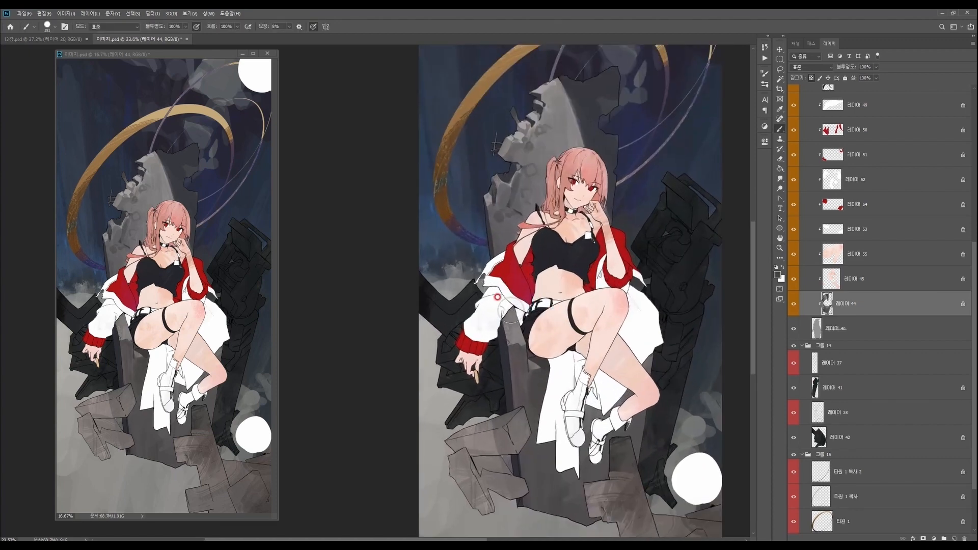
pyautogui.scroll(-2, 587, 287)
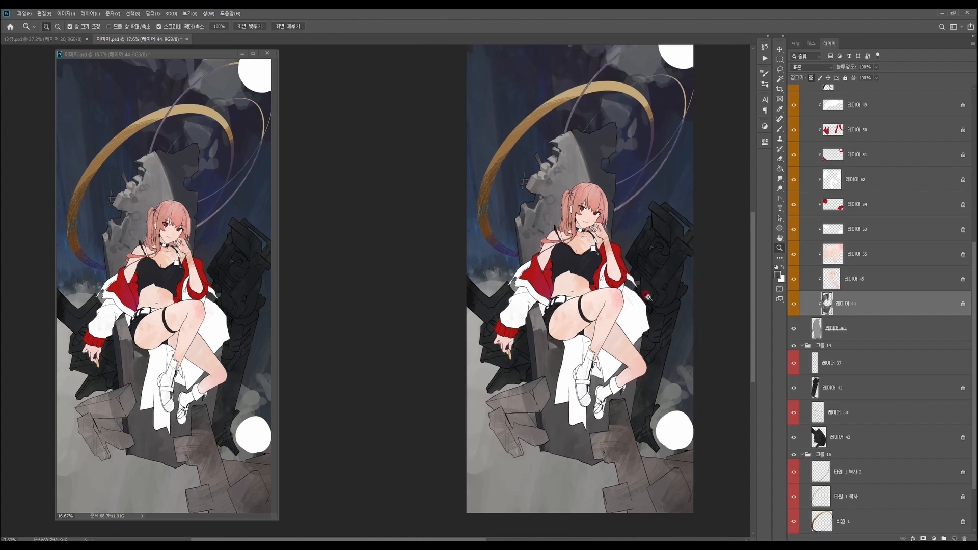
pyautogui.moveTo(536, 330); pyautogui.dragTo(534, 326)
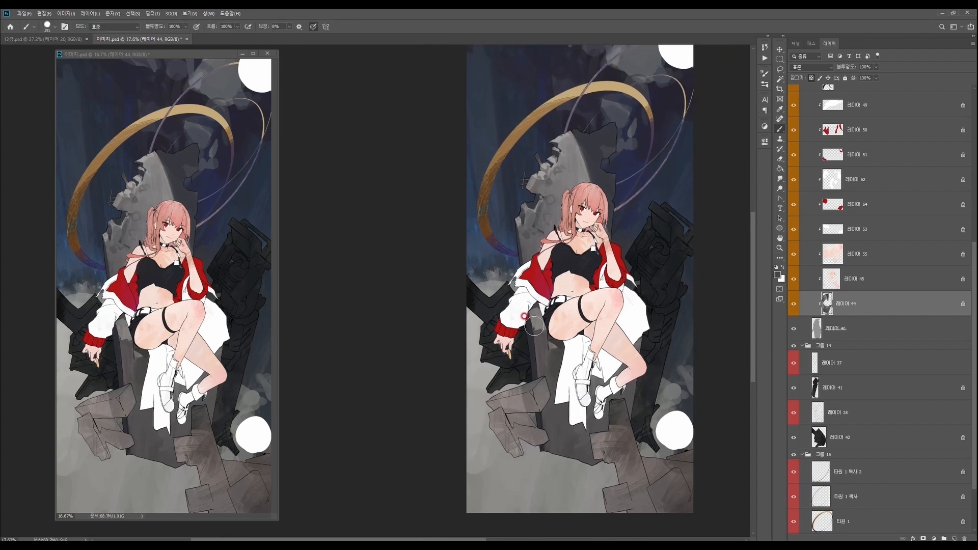
# - Choose a darker foreground colour and paint a dark, irregular patch on the throne's base below the white cloth
pyautogui.press('z')
pyautogui.moveTo(685, 352); pyautogui.dragTo(667, 352)
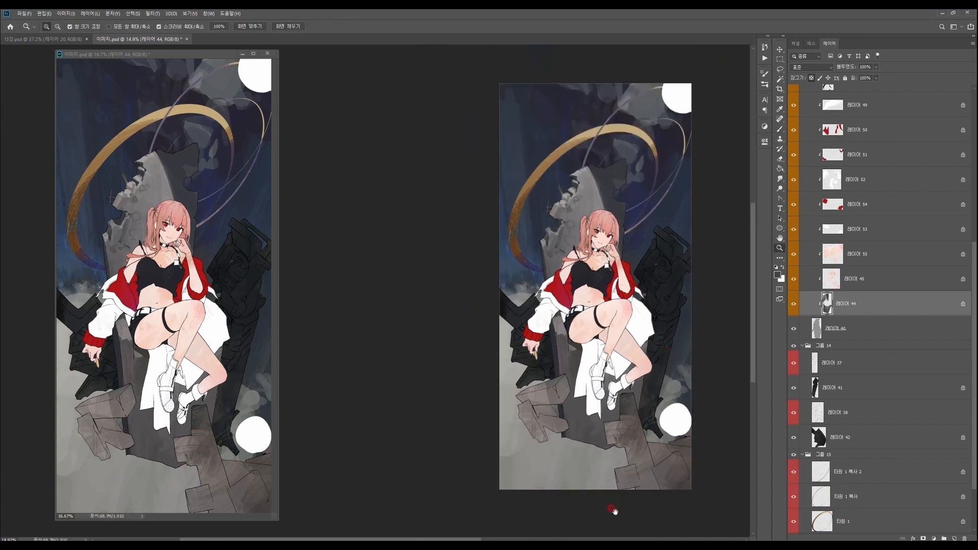
pyautogui.moveTo(615, 511); pyautogui.dragTo(567, 512)
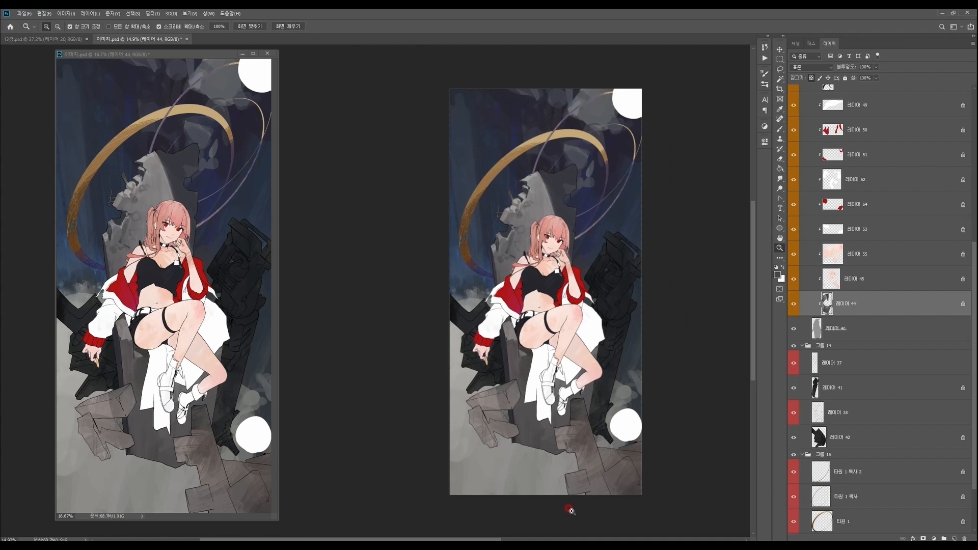
pyautogui.press('n')
pyautogui.click(587, 252)
pyautogui.click(738, 163)
pyautogui.press('b')
pyautogui.keyDown('alt'); pyautogui.click(522, 438); pyautogui.keyUp('alt')
pyautogui.moveTo(521, 438); pyautogui.dragTo(560, 457)
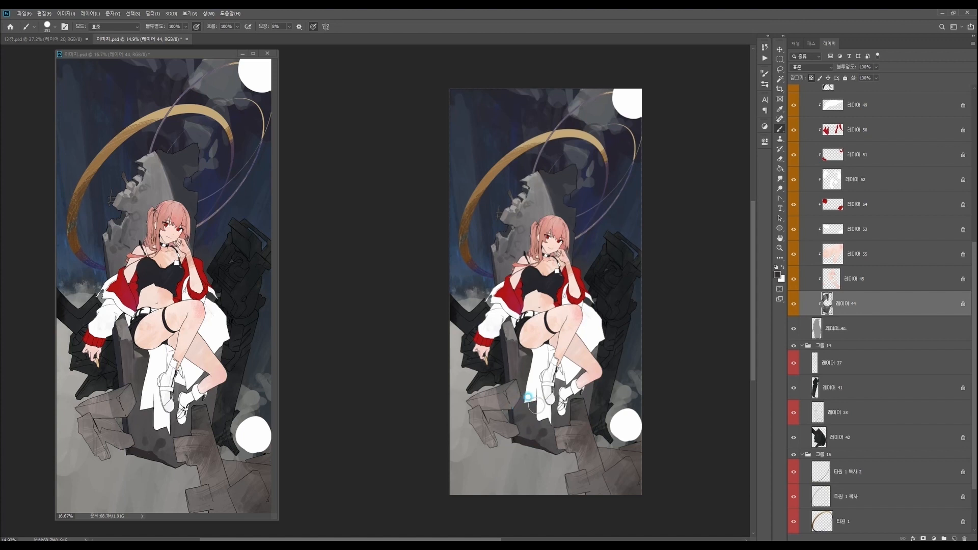
# - Switch to a smaller textured brush with a dark red colour and brush reddish strokes across the throne's base
pyautogui.rightClick(588, 353)
pyautogui.click(653, 308)
pyautogui.moveTo(663, 267); pyautogui.dragTo(615, 266)
pyautogui.press('Return')
pyautogui.click(777, 275)
pyautogui.click(621, 238)
pyautogui.click(740, 163)
pyautogui.moveTo(518, 431)
pyautogui.mouseDown()
pyautogui.moveTo(542, 378)
pyautogui.moveTo(591, 397)
pyautogui.mouseUp()
pyautogui.keyDown('alt'); pyautogui.click(534, 425); pyautogui.keyUp('alt')
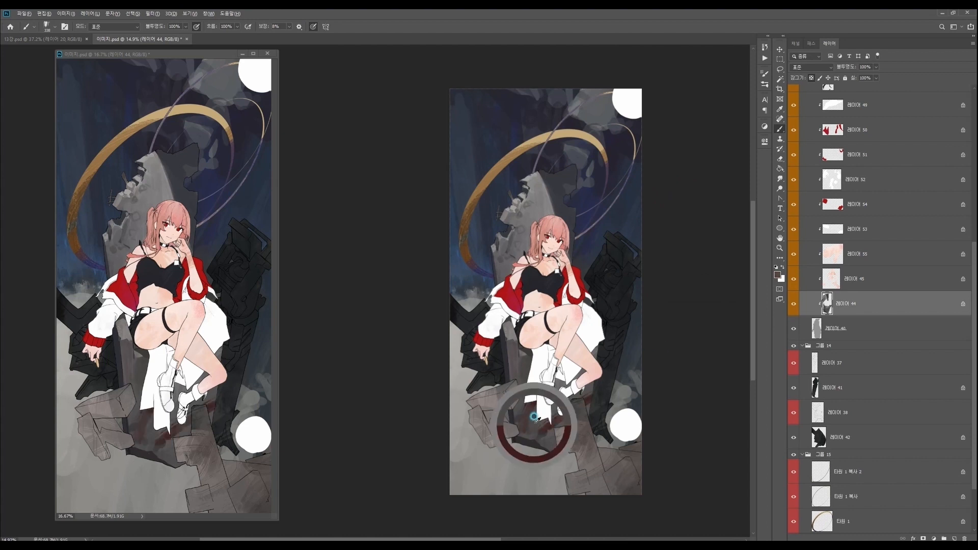
pyautogui.moveTo(559, 438)
pyautogui.mouseDown()
pyautogui.moveTo(588, 392)
pyautogui.moveTo(568, 447)
pyautogui.moveTo(589, 378)
pyautogui.mouseUp()
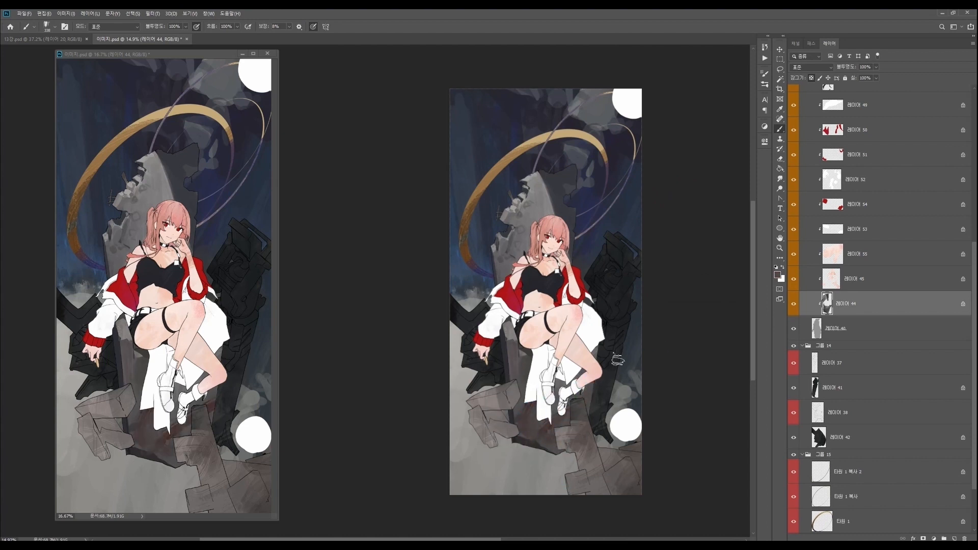
# - Set the foreground to a dark brownish grey and tone down the reddish strokes on the throne's base
pyautogui.click(777, 275)
pyautogui.click(568, 244)
pyautogui.click(740, 163)
pyautogui.moveTo(542, 433)
pyautogui.mouseDown()
pyautogui.moveTo(546, 452)
pyautogui.moveTo(553, 440)
pyautogui.mouseUp()
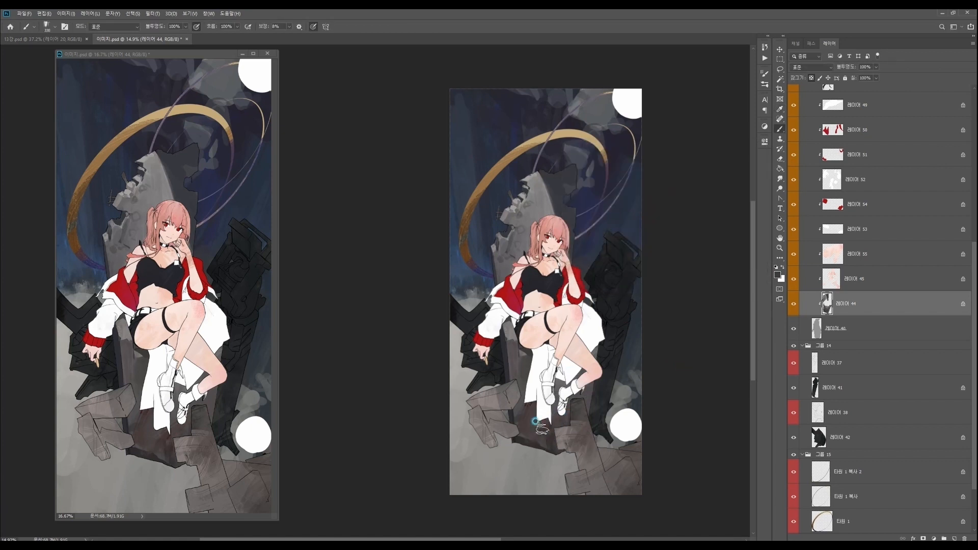
pyautogui.moveTo(612, 465); pyautogui.dragTo(630, 443)
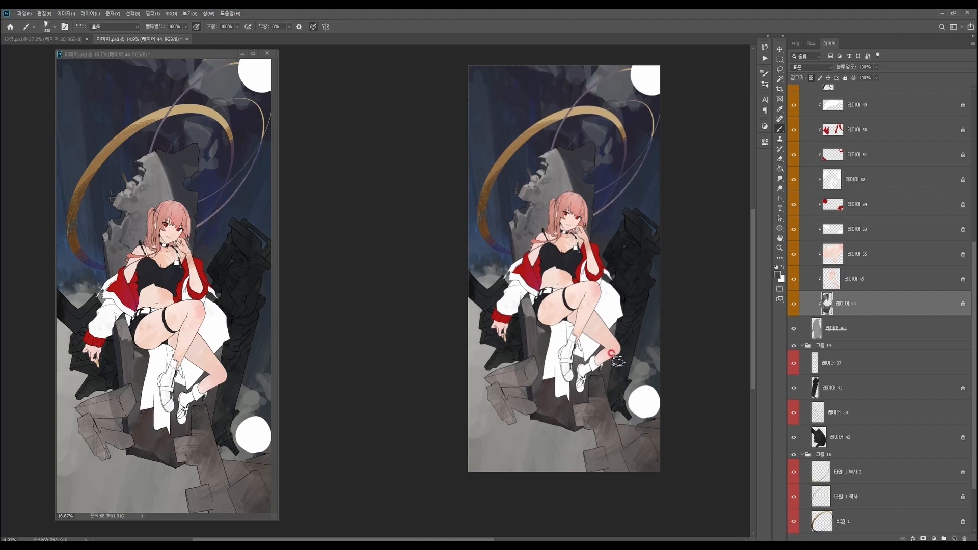
pyautogui.moveTo(606, 405); pyautogui.dragTo(597, 434)
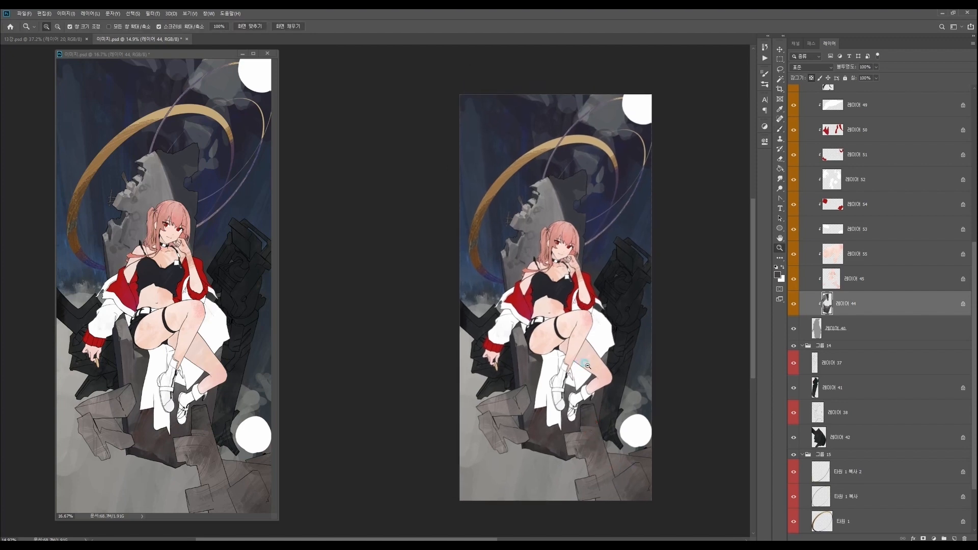
# - Select the belt's layer 레이어 49 and switch back to a round brush
pyautogui.click(546, 339)
pyautogui.keyDown('ctrl'); pyautogui.rightClick(539, 306); pyautogui.keyUp('ctrl')
pyautogui.click(565, 320)
pyautogui.moveTo(567, 320); pyautogui.dragTo(578, 323)
pyautogui.rightClick(578, 324)
pyautogui.click(641, 329)
pyautogui.click(646, 275)
pyautogui.click(572, 275)
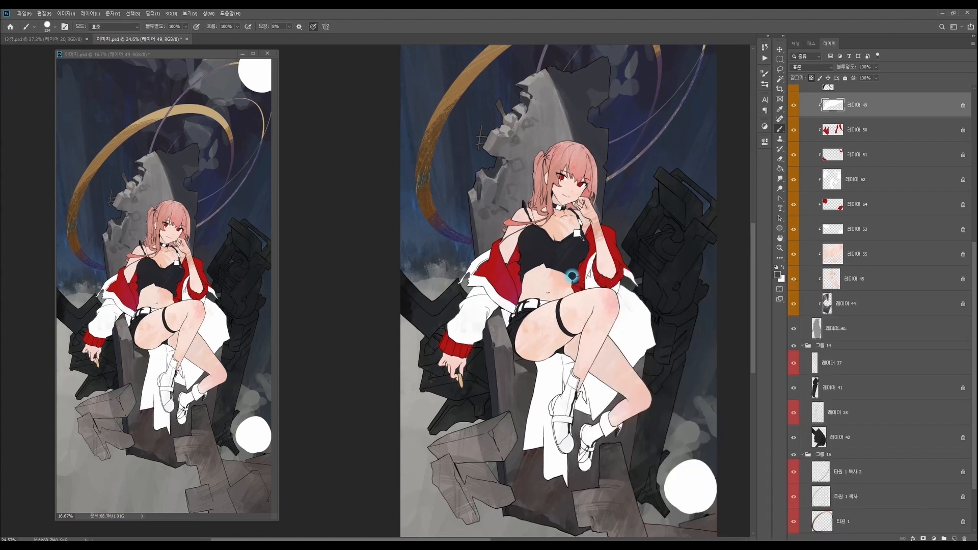
# - Set the foreground to a light grey and shade the white parts of the character's belt
pyautogui.keyDown('alt'); pyautogui.click(499, 303); pyautogui.keyUp('alt')
pyautogui.press('n')
pyautogui.click(565, 188)
pyautogui.click(726, 161)
pyautogui.moveTo(522, 289); pyautogui.dragTo(519, 310)
pyautogui.press('z')
pyautogui.press('b')
pyautogui.press('z')
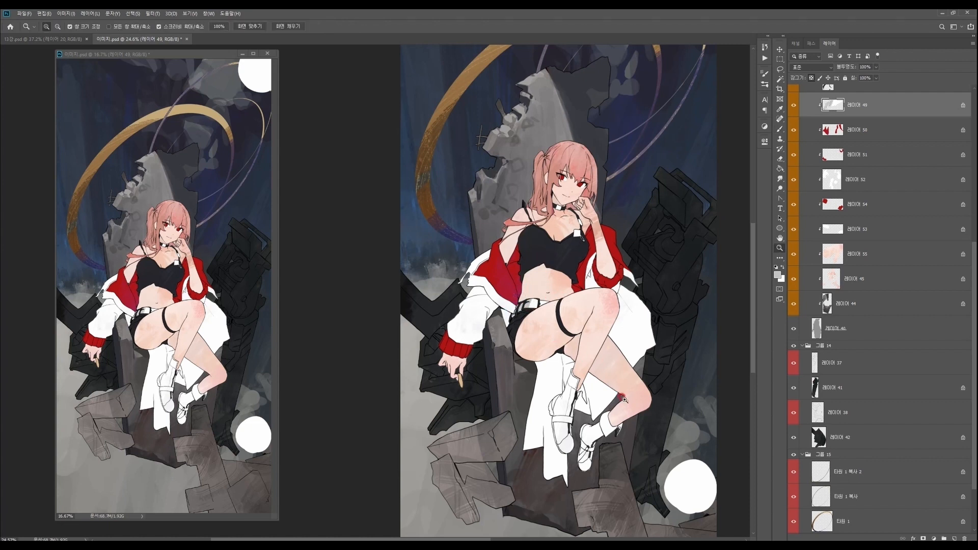
pyautogui.moveTo(617, 380); pyautogui.dragTo(606, 390)
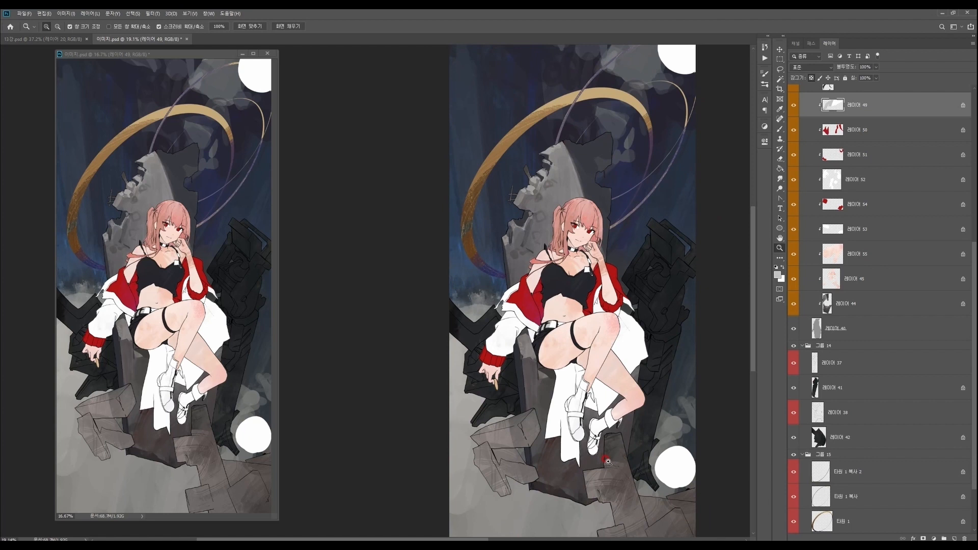
pyautogui.moveTo(583, 340); pyautogui.dragTo(570, 350)
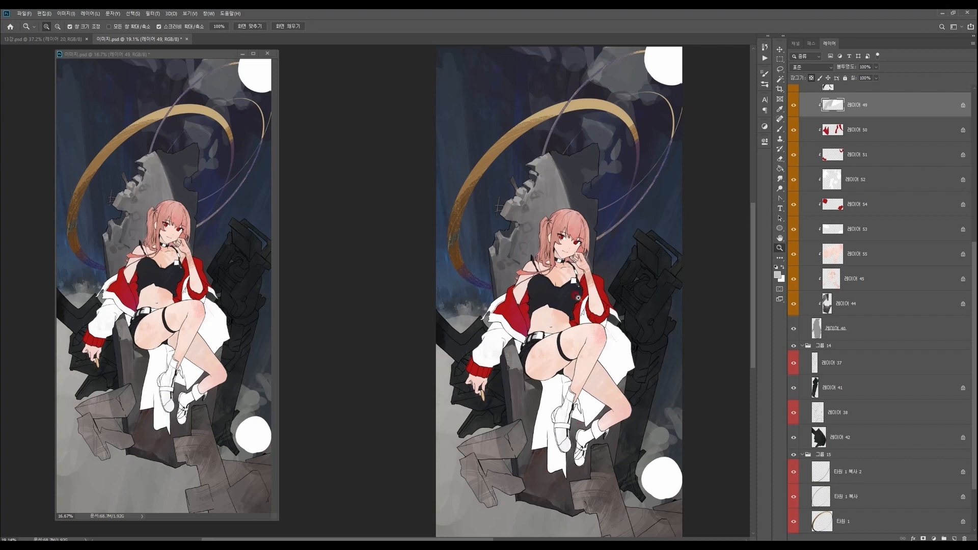
pyautogui.scroll(4, 583, 430)
pyautogui.press('b')
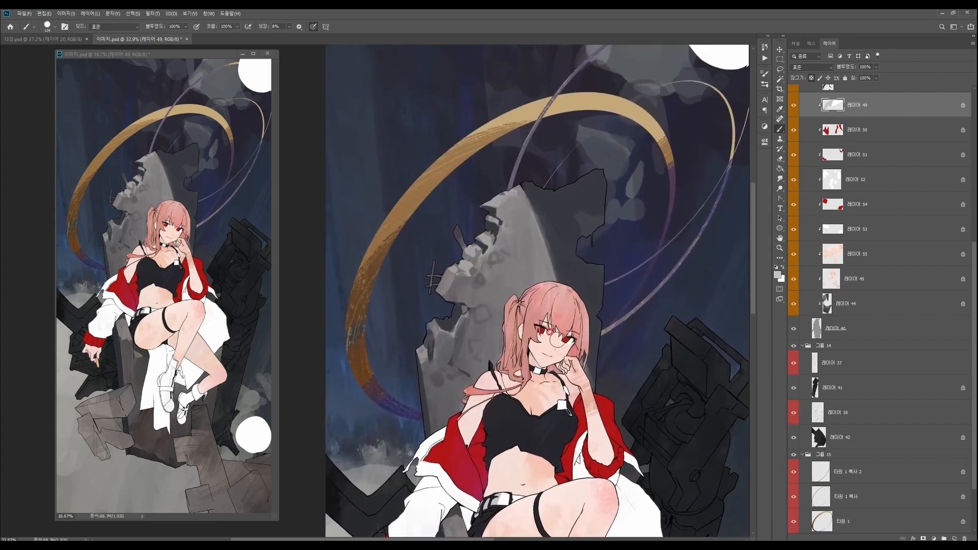
# - Select the character's skin layer, set the foreground to a muted brown (H 15, S 44, B 70) and paint the first neck shadow
pyautogui.keyDown('ctrl'); pyautogui.rightClick(545, 344); pyautogui.keyUp('ctrl')
pyautogui.click(555, 354)
pyautogui.moveTo(540, 345); pyautogui.dragTo(530, 332)
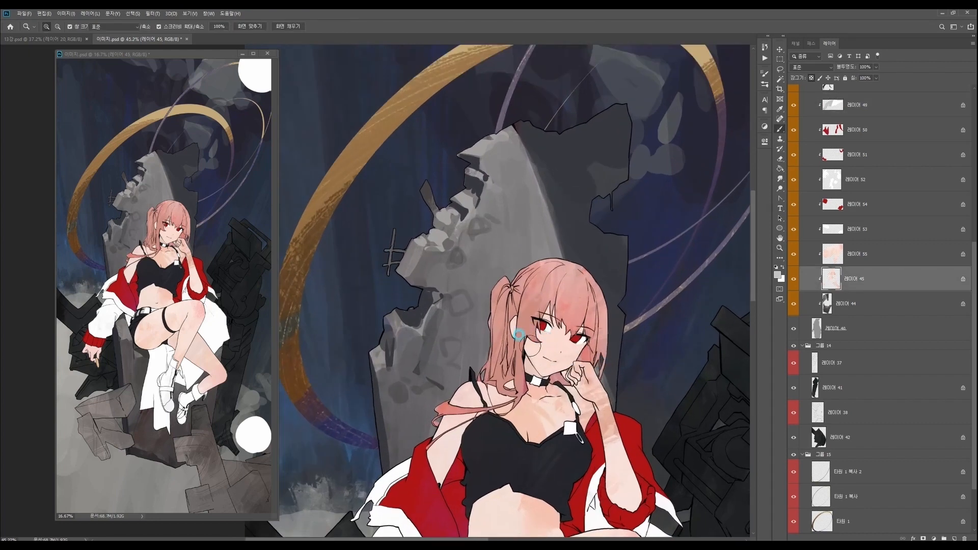
pyautogui.keyDown('alt'); pyautogui.click(530, 359); pyautogui.keyUp('alt')
pyautogui.press('n')
pyautogui.click(606, 195)
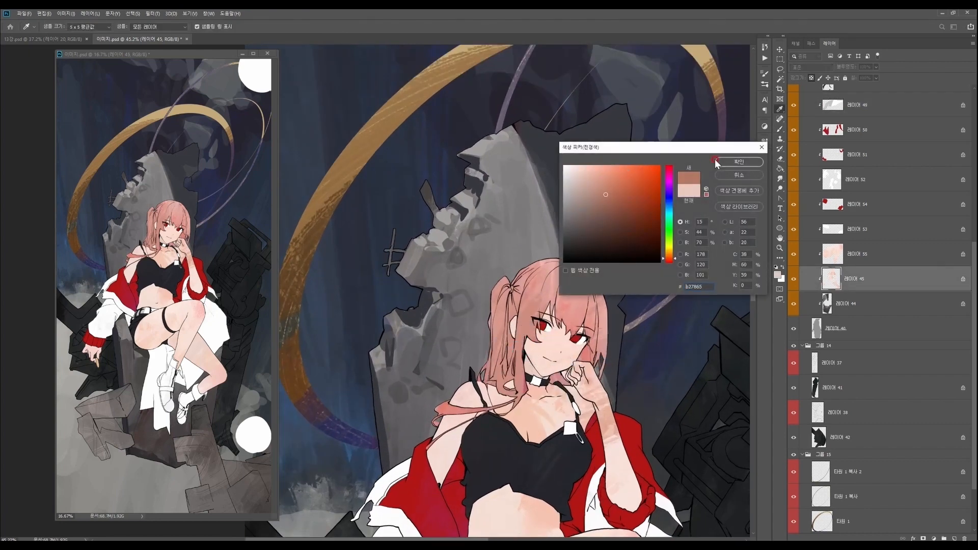
pyautogui.click(740, 162)
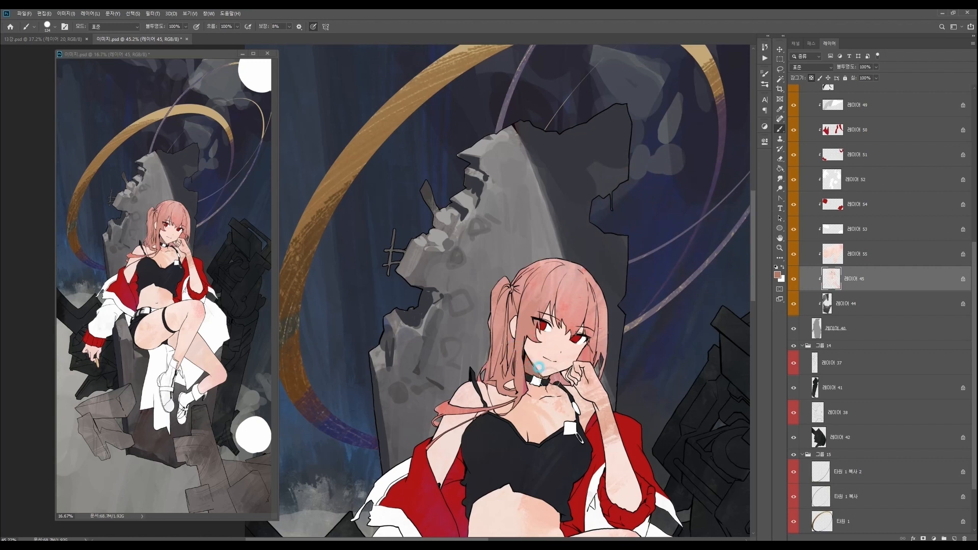
pyautogui.moveTo(535, 370)
pyautogui.mouseDown()
pyautogui.moveTo(517, 344)
pyautogui.moveTo(532, 368)
pyautogui.mouseUp()
pyautogui.hotkey('ctrl', 'space')
pyautogui.moveTo(585, 319); pyautogui.dragTo(569, 325)
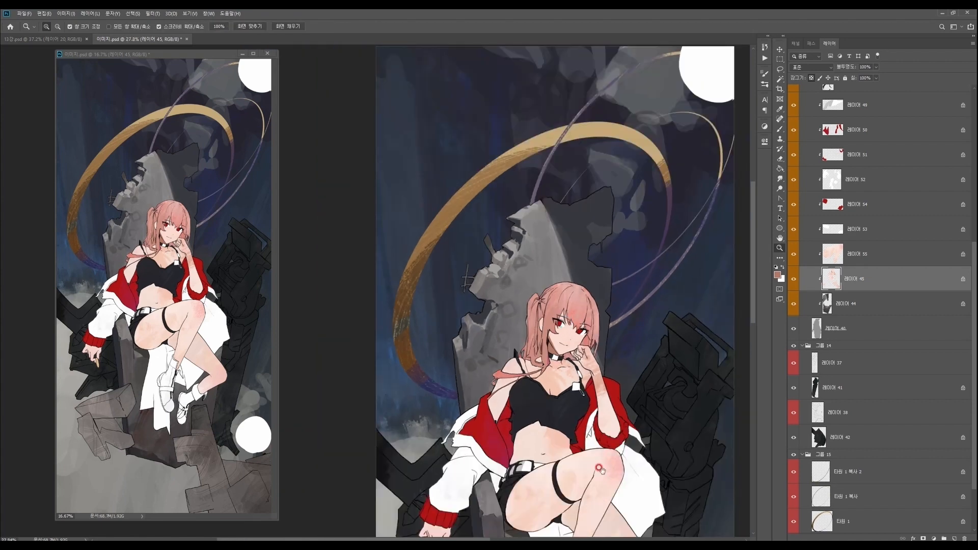
pyautogui.moveTo(601, 469); pyautogui.dragTo(611, 420)
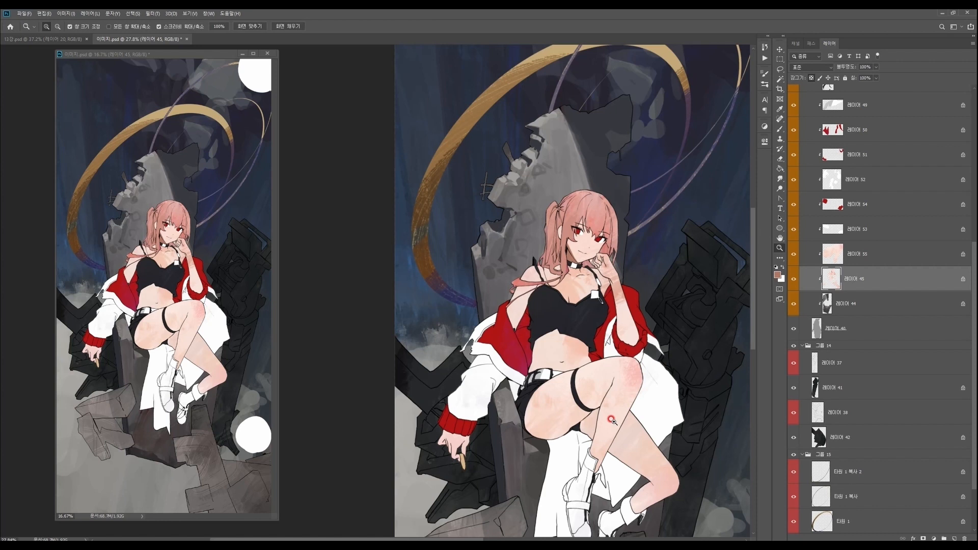
# - Try a near-black foreground colour for the shadow on the character's neck
pyautogui.press('n')
pyautogui.click(629, 246)
pyautogui.press('Return')
pyautogui.moveTo(575, 255); pyautogui.dragTo(626, 256)
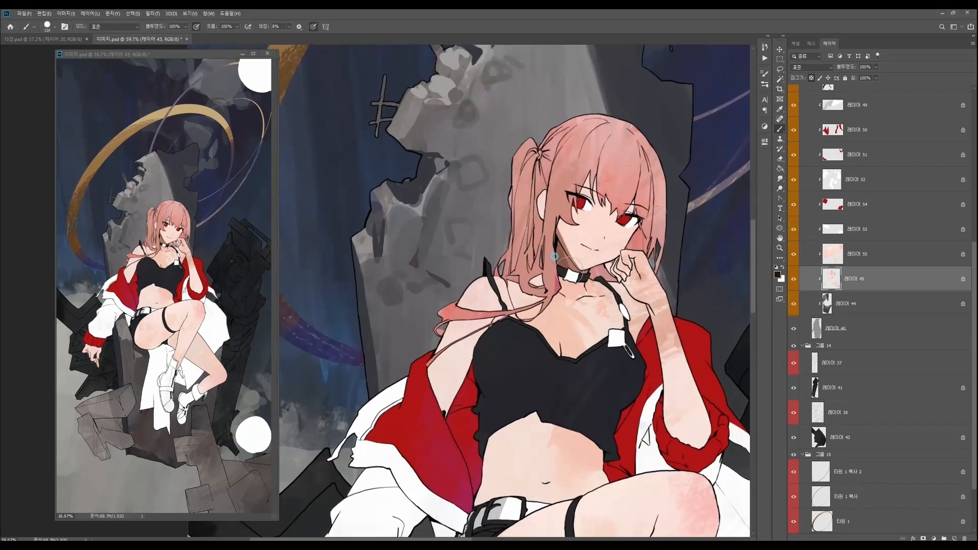
pyautogui.moveTo(644, 250)
pyautogui.mouseDown()
pyautogui.moveTo(594, 249)
pyautogui.moveTo(649, 248)
pyautogui.moveTo(632, 260)
pyautogui.mouseUp()
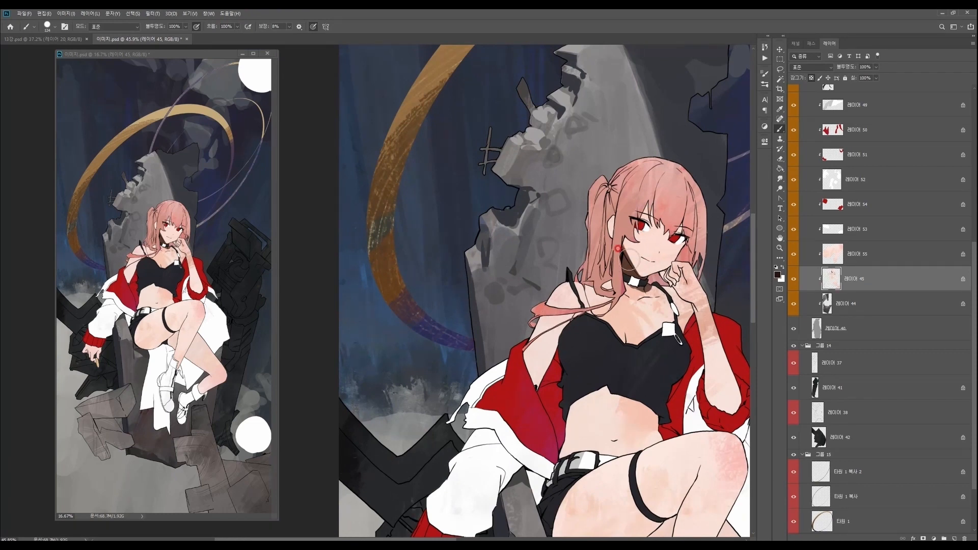
pyautogui.keyDown('alt'); pyautogui.click(628, 266); pyautogui.keyUp('alt')
# - Set the foreground to a dark brown and paint the shadow over the neck and upper chest
pyautogui.press('n')
pyautogui.click(616, 225)
pyautogui.click(741, 161)
pyautogui.keyDown('alt'); pyautogui.click(627, 268); pyautogui.keyUp('alt')
pyautogui.moveTo(630, 276)
pyautogui.mouseDown()
pyautogui.moveTo(652, 283)
pyautogui.moveTo(619, 287)
pyautogui.moveTo(638, 305)
pyautogui.moveTo(657, 293)
pyautogui.moveTo(610, 285)
pyautogui.moveTo(673, 300)
pyautogui.mouseUp()
pyautogui.moveTo(690, 344); pyautogui.dragTo(675, 336)
pyautogui.moveTo(645, 460); pyautogui.dragTo(619, 462)
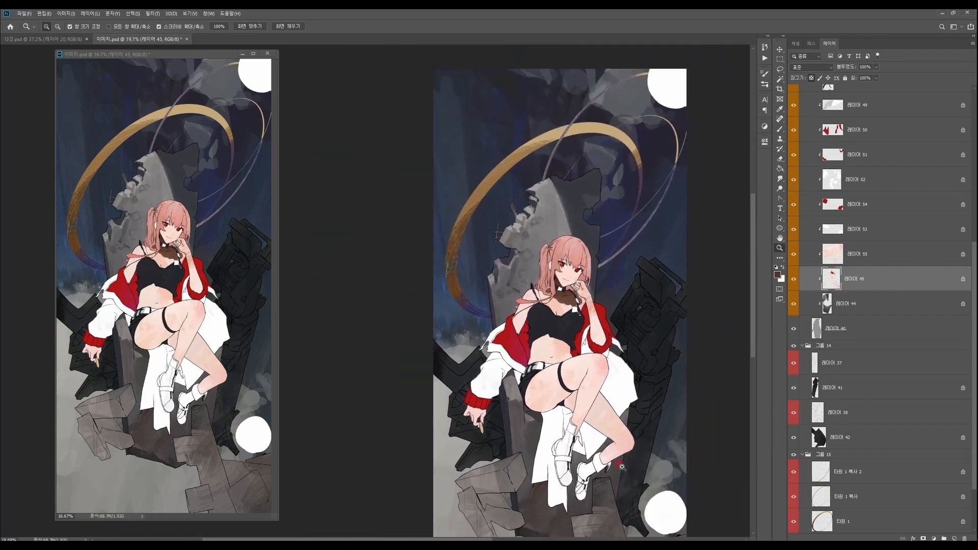
pyautogui.press('r')
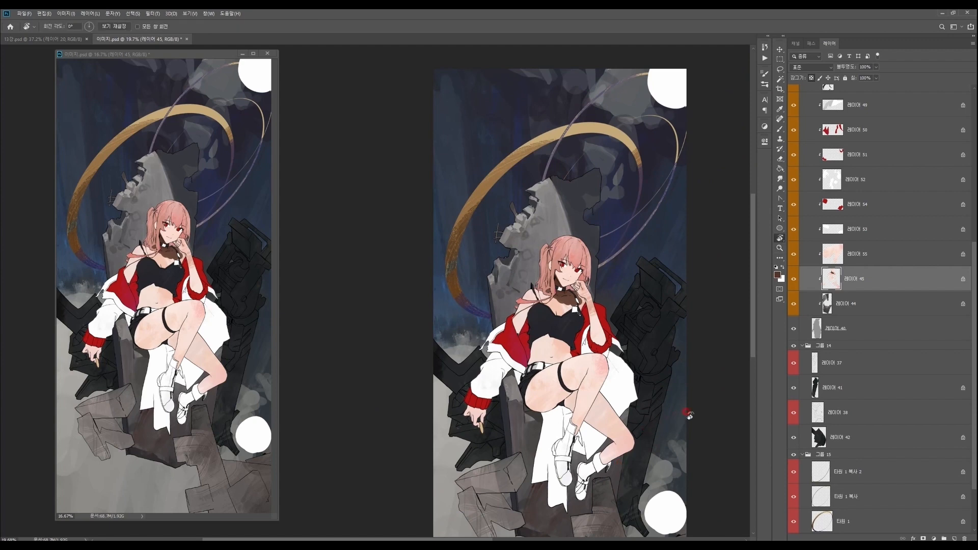
pyautogui.moveTo(704, 412); pyautogui.dragTo(658, 388)
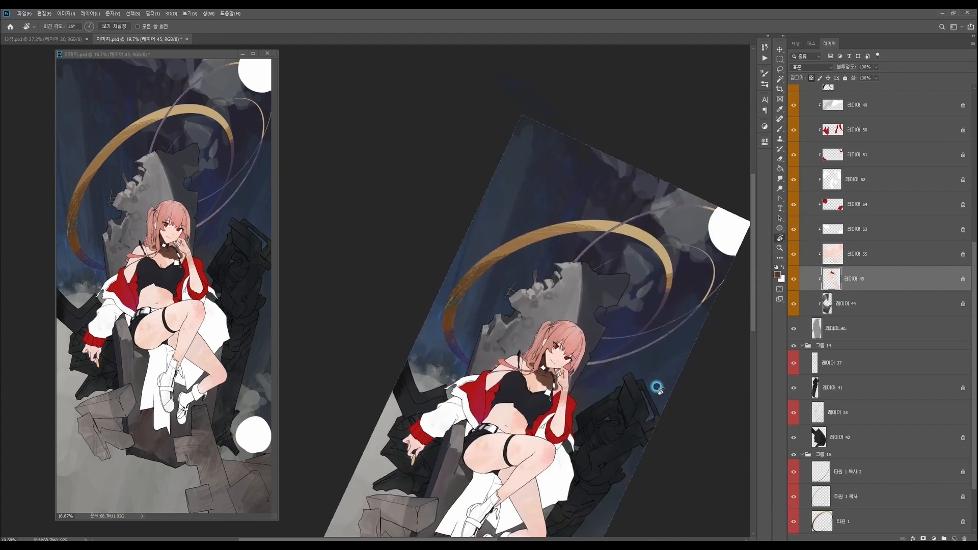
pyautogui.press('Escape')
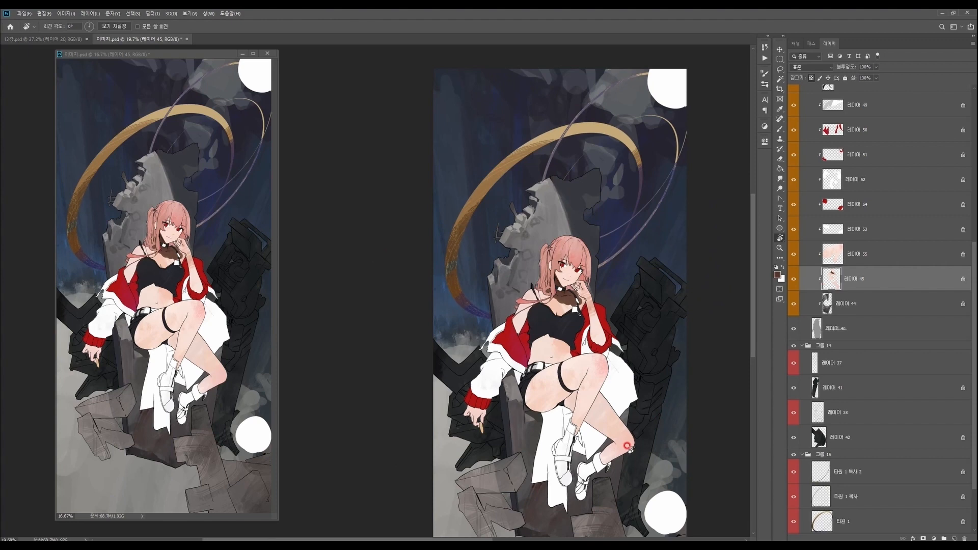
# - Set the foreground to a dark reddish brown and repaint the neck and collarbone shadow
pyautogui.press('n')
pyautogui.moveTo(627, 223); pyautogui.dragTo(623, 211)
pyautogui.click(732, 165)
pyautogui.moveTo(552, 292); pyautogui.dragTo(576, 285)
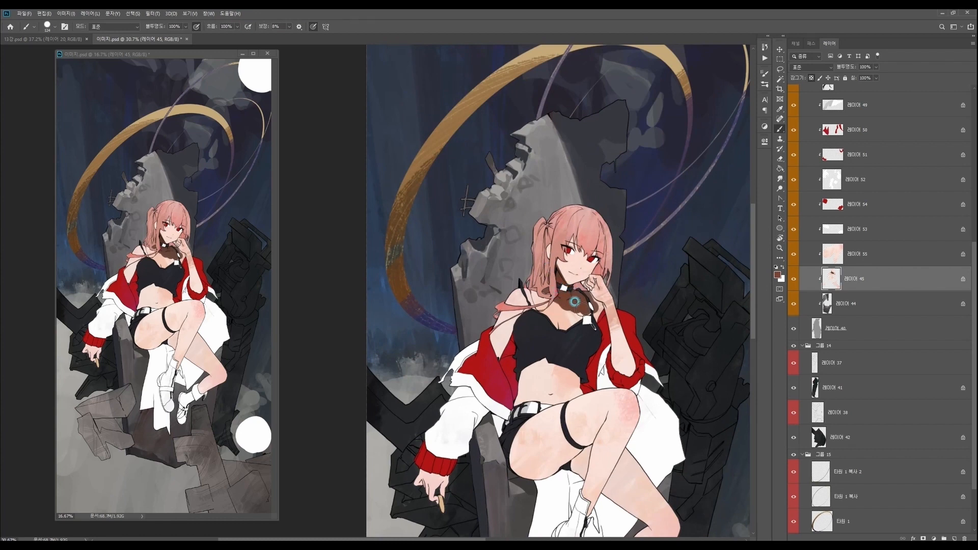
pyautogui.moveTo(582, 299)
pyautogui.mouseDown()
pyautogui.moveTo(604, 309)
pyautogui.moveTo(605, 284)
pyautogui.mouseUp()
# - Adjust the foreground to a warmer, slightly lighter brown and recolour the shadow below the choker with it
pyautogui.keyDown('alt'); pyautogui.click(561, 260); pyautogui.keyUp('alt')
pyautogui.press('n')
pyautogui.click(576, 164)
pyautogui.click(728, 163)
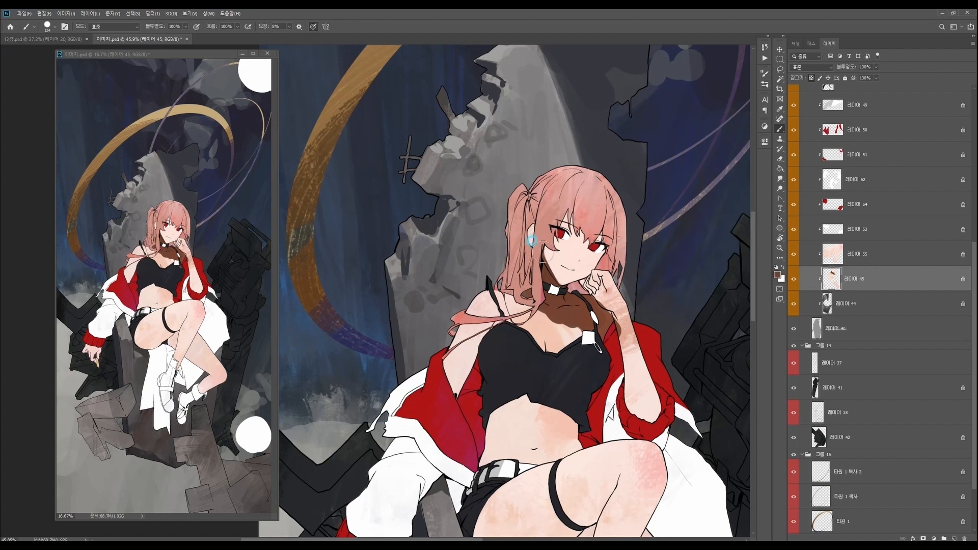
pyautogui.press('n')
pyautogui.click(621, 198)
pyautogui.click(732, 163)
pyautogui.keyDown('alt'); pyautogui.click(572, 301); pyautogui.keyUp('alt')
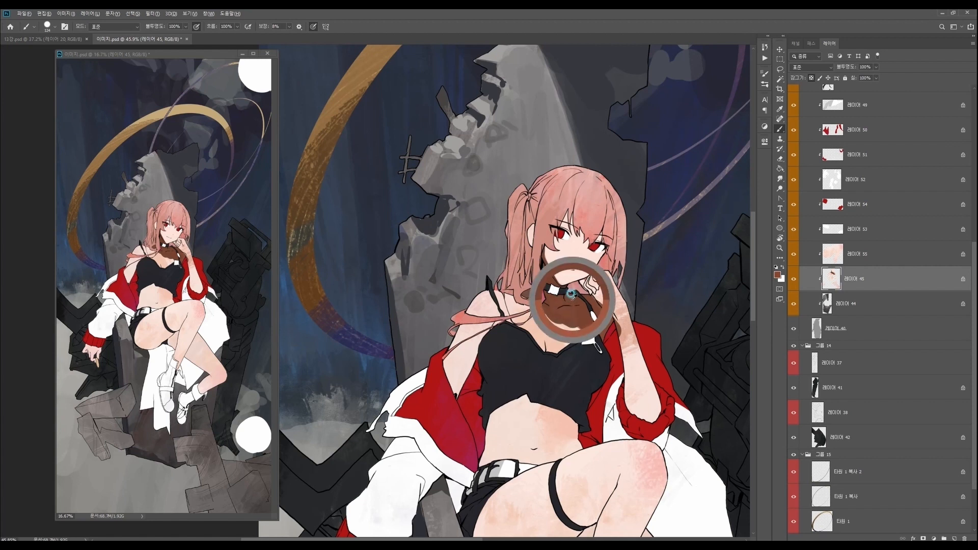
# - Sample the light skin tone and trim the lower edge of the chest shadow, then resample the brown
pyautogui.keyDown('alt'); pyautogui.click(612, 300); pyautogui.keyUp('alt')
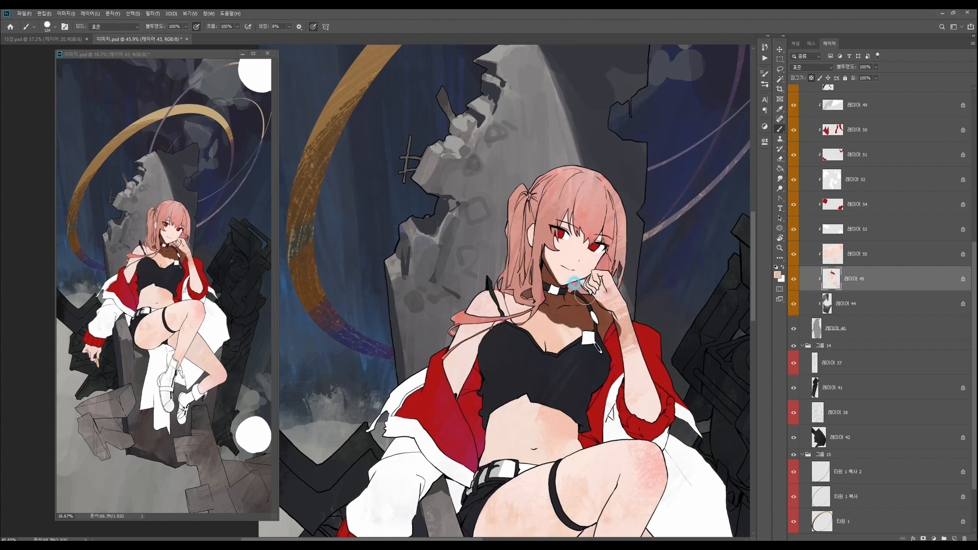
pyautogui.moveTo(573, 304)
pyautogui.mouseDown()
pyautogui.moveTo(579, 313)
pyautogui.moveTo(562, 325)
pyautogui.moveTo(577, 326)
pyautogui.mouseUp()
pyautogui.scroll(-2, 579, 327)
pyautogui.keyDown('alt'); pyautogui.click(571, 321); pyautogui.keyUp('alt')
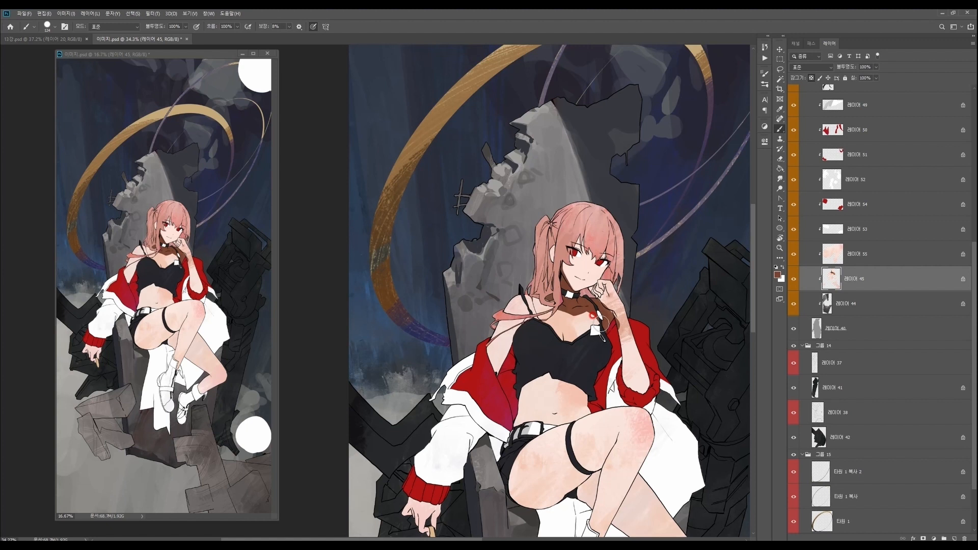
# - Paint a brown shadow on the lowered arm's upper part, beside the red jacket
pyautogui.moveTo(586, 485); pyautogui.dragTo(613, 449)
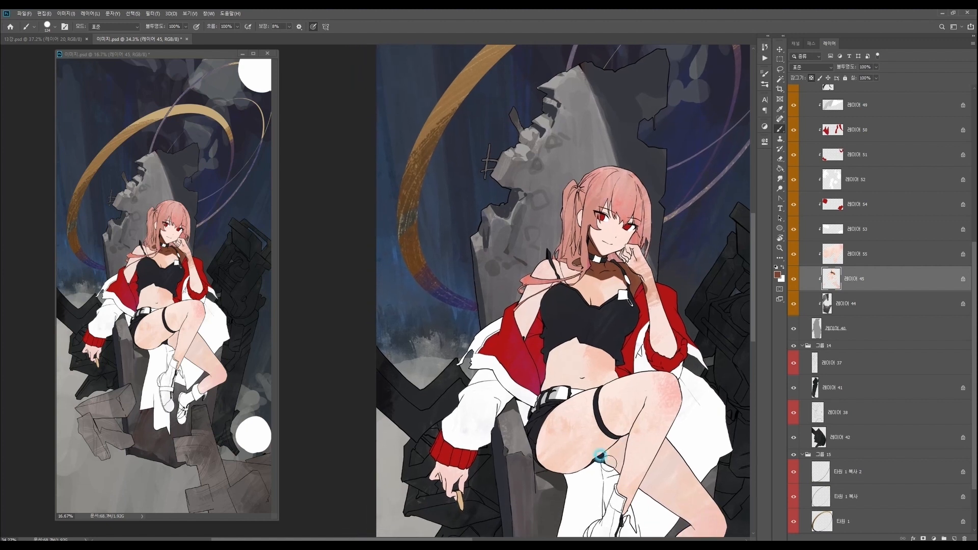
pyautogui.moveTo(516, 321); pyautogui.dragTo(520, 330)
pyautogui.moveTo(520, 331)
pyautogui.mouseDown()
pyautogui.moveTo(551, 292)
pyautogui.moveTo(524, 329)
pyautogui.moveTo(550, 293)
pyautogui.moveTo(518, 327)
pyautogui.mouseUp()
pyautogui.press('o')
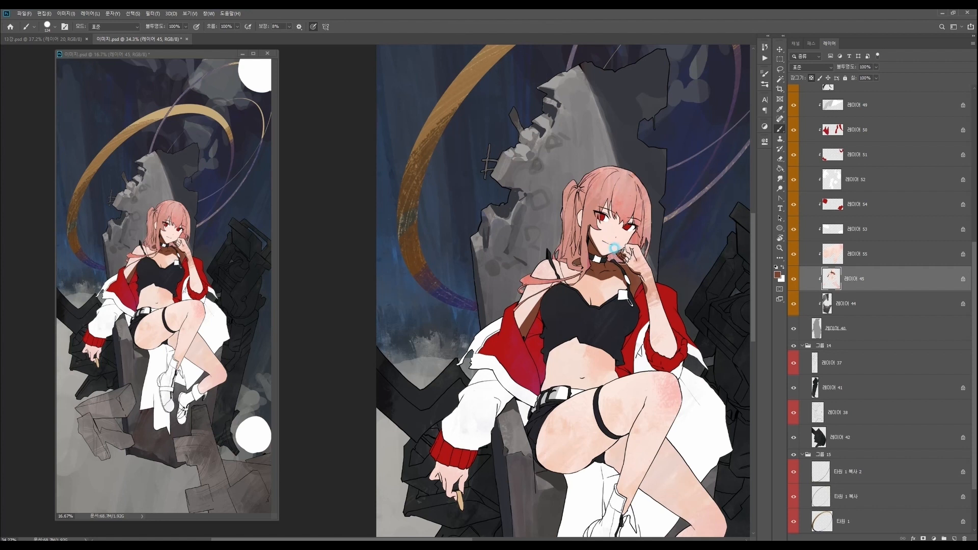
# - Paint brown shadows on the raised hand and along the forearm beneath it
pyautogui.moveTo(621, 249)
pyautogui.mouseDown()
pyautogui.moveTo(644, 277)
pyautogui.moveTo(650, 325)
pyautogui.moveTo(647, 286)
pyautogui.moveTo(665, 360)
pyautogui.mouseUp()
pyautogui.moveTo(656, 404); pyautogui.dragTo(625, 416)
pyautogui.moveTo(627, 325); pyautogui.dragTo(602, 320)
pyautogui.moveTo(556, 252); pyautogui.dragTo(550, 237)
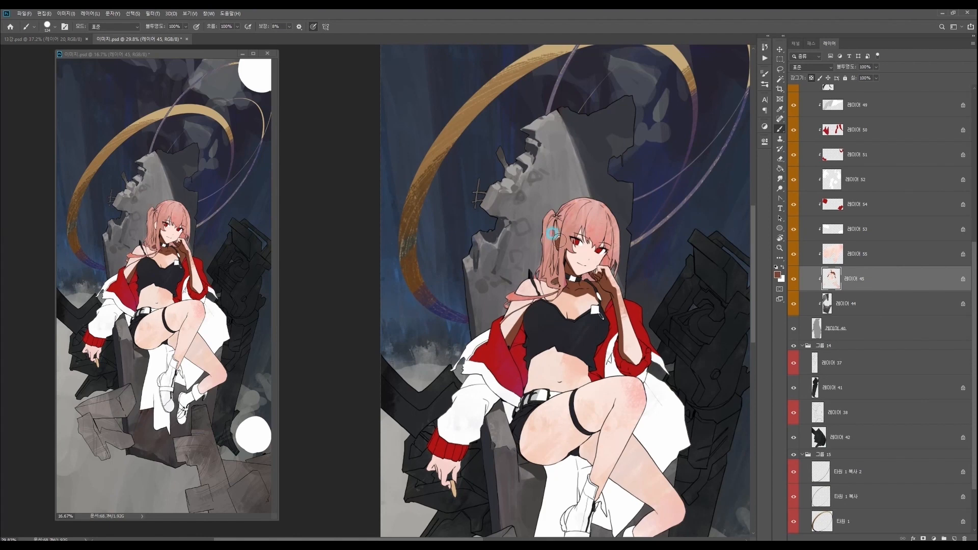
pyautogui.moveTo(625, 373); pyautogui.dragTo(654, 364)
pyautogui.moveTo(612, 252); pyautogui.dragTo(634, 243)
# - Paint a brown cast shadow across the midriff along the hem of the black top
pyautogui.moveTo(641, 301); pyautogui.dragTo(623, 318)
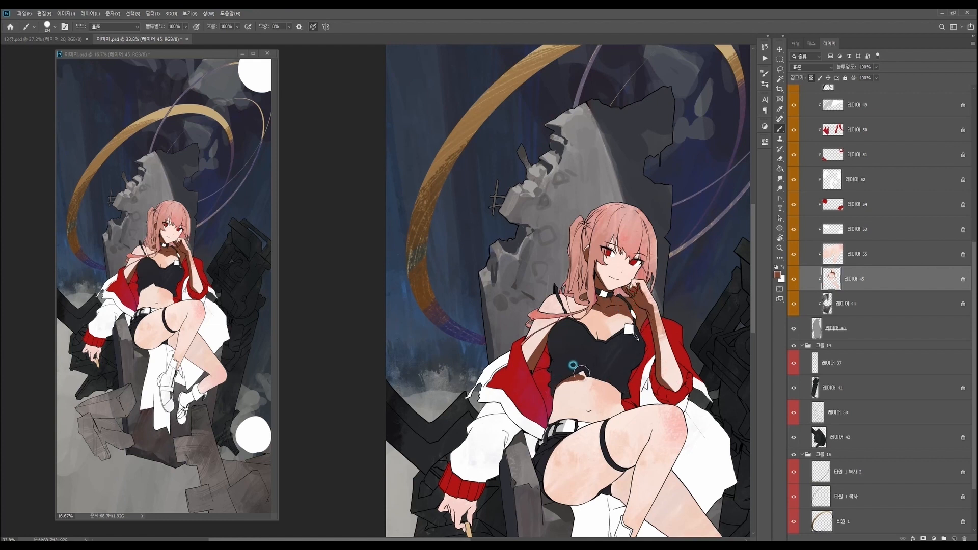
pyautogui.moveTo(568, 381)
pyautogui.mouseDown()
pyautogui.moveTo(592, 375)
pyautogui.moveTo(608, 377)
pyautogui.moveTo(581, 378)
pyautogui.moveTo(624, 398)
pyautogui.mouseUp()
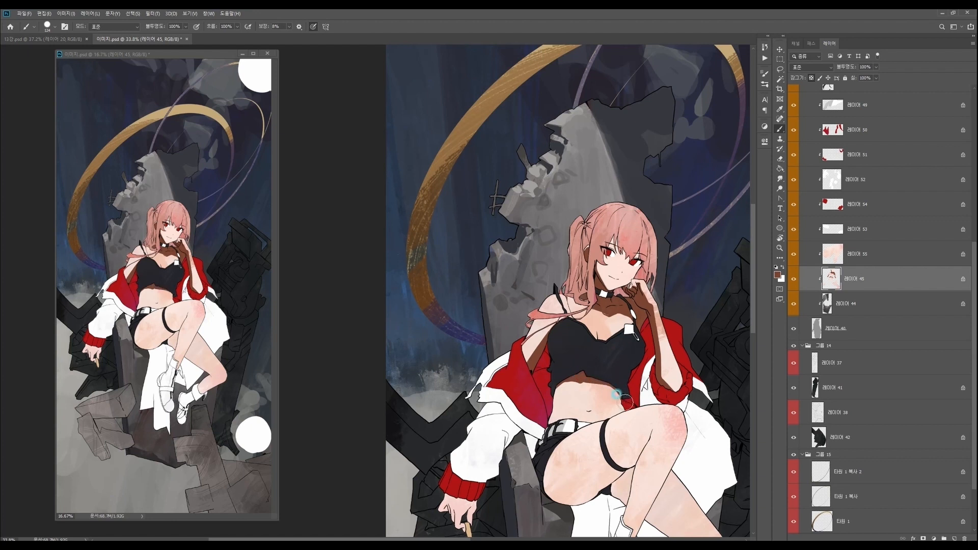
pyautogui.moveTo(612, 438); pyautogui.dragTo(622, 392)
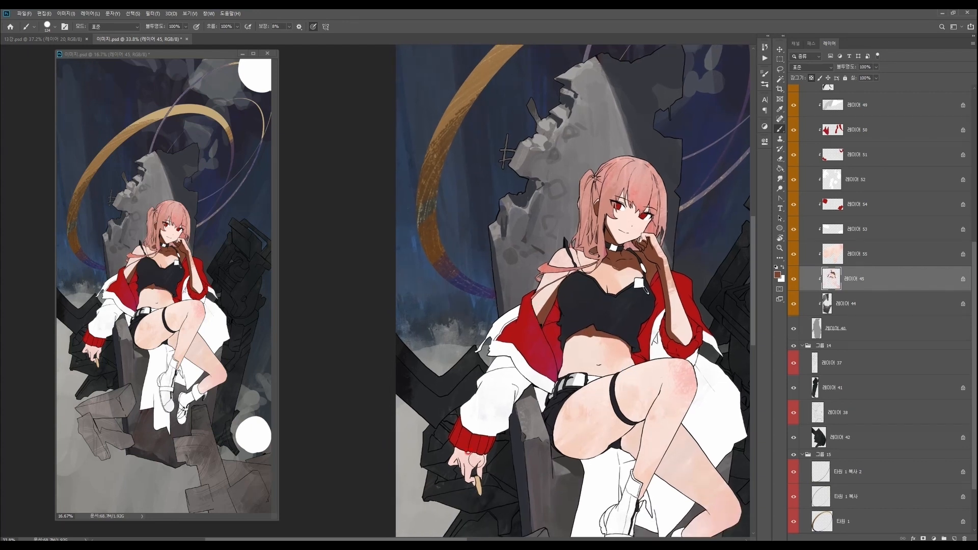
# - Paint the brown shadow on the lowered hand below the red cuff
pyautogui.moveTo(447, 441)
pyautogui.mouseDown()
pyautogui.moveTo(482, 443)
pyautogui.moveTo(443, 453)
pyautogui.moveTo(485, 435)
pyautogui.moveTo(505, 441)
pyautogui.mouseUp()
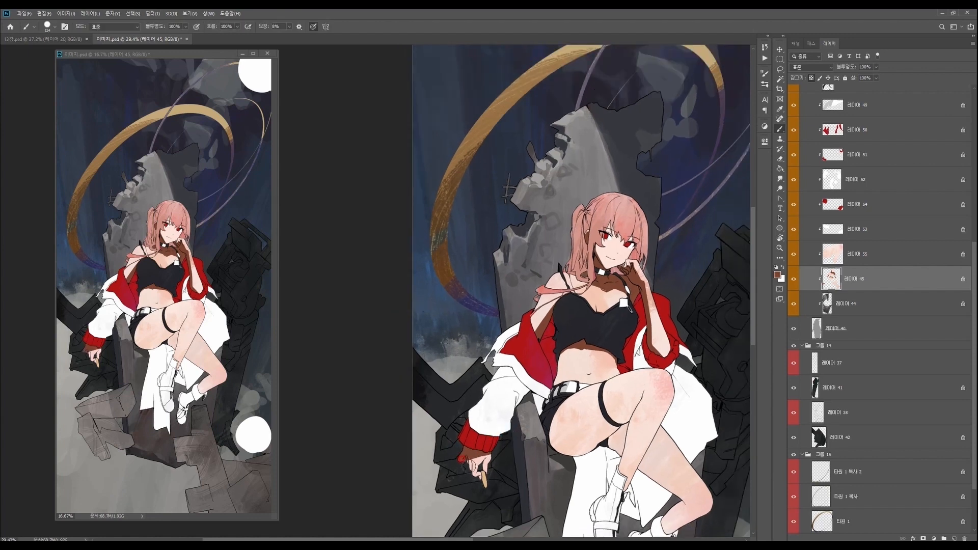
pyautogui.scroll(5, 461, 459)
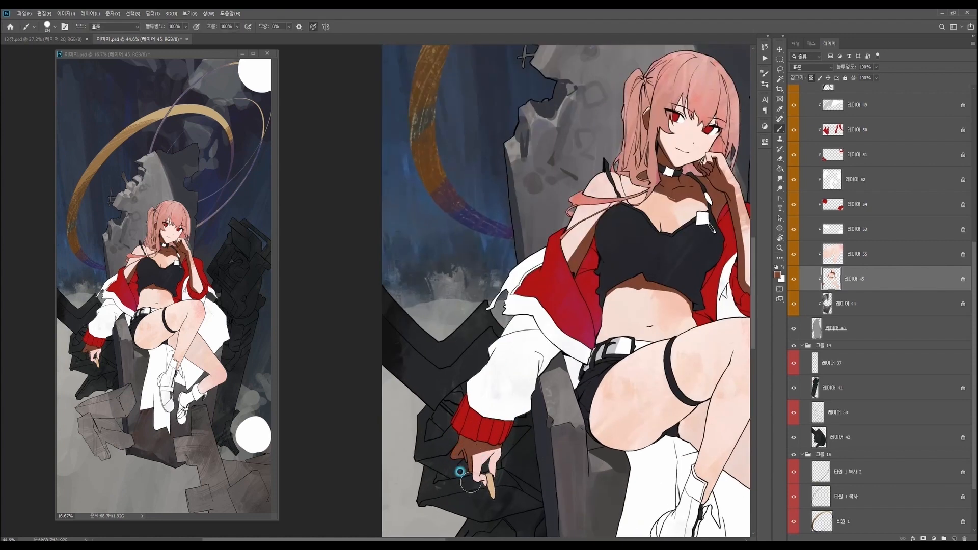
pyautogui.moveTo(471, 478)
pyautogui.mouseDown()
pyautogui.moveTo(482, 492)
pyautogui.moveTo(490, 461)
pyautogui.mouseUp()
pyautogui.moveTo(564, 416); pyautogui.dragTo(545, 379)
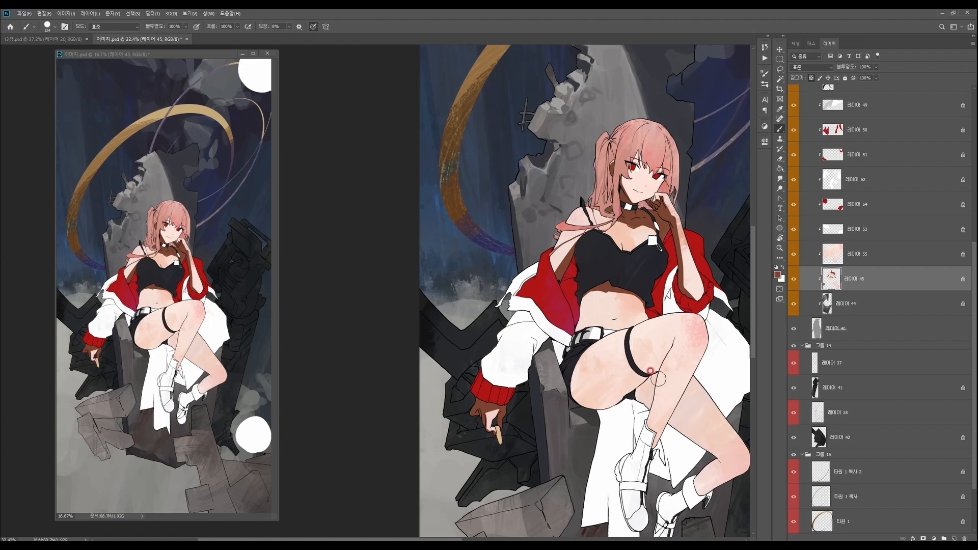
# - Refine the brown skin shadows around the lowered hand and the midriff
pyautogui.moveTo(658, 378); pyautogui.dragTo(546, 407)
pyautogui.moveTo(456, 410); pyautogui.dragTo(498, 386)
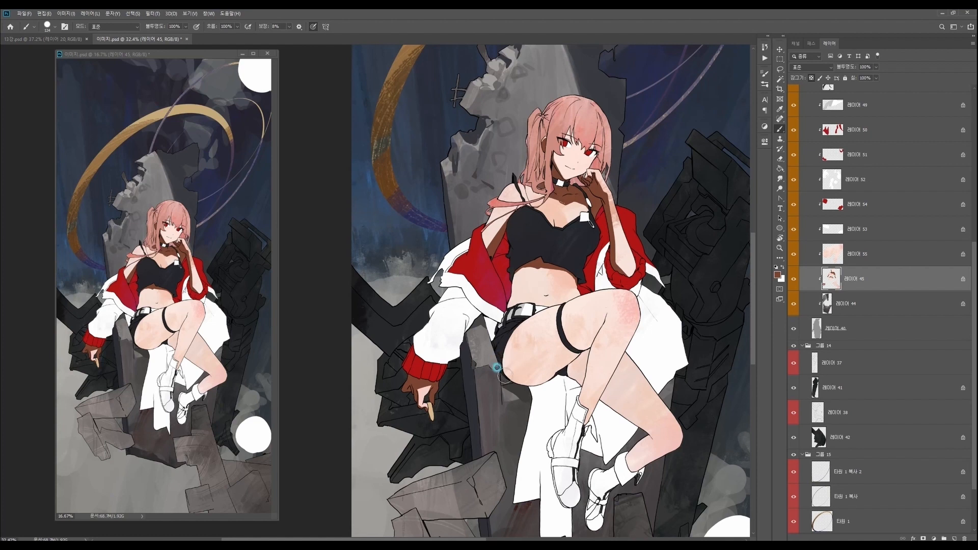
pyautogui.moveTo(564, 456); pyautogui.dragTo(548, 522)
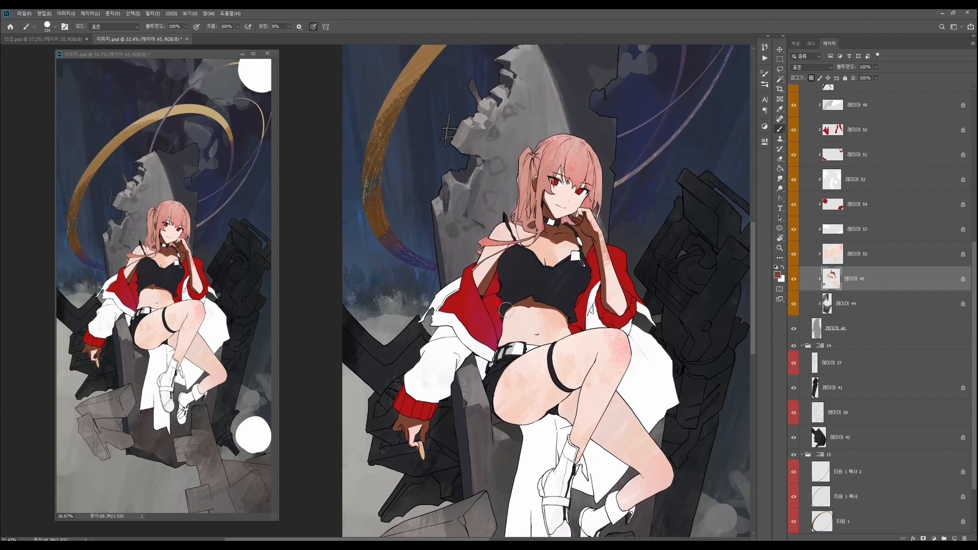
pyautogui.moveTo(503, 316); pyautogui.dragTo(500, 327)
pyautogui.moveTo(601, 380); pyautogui.dragTo(559, 435)
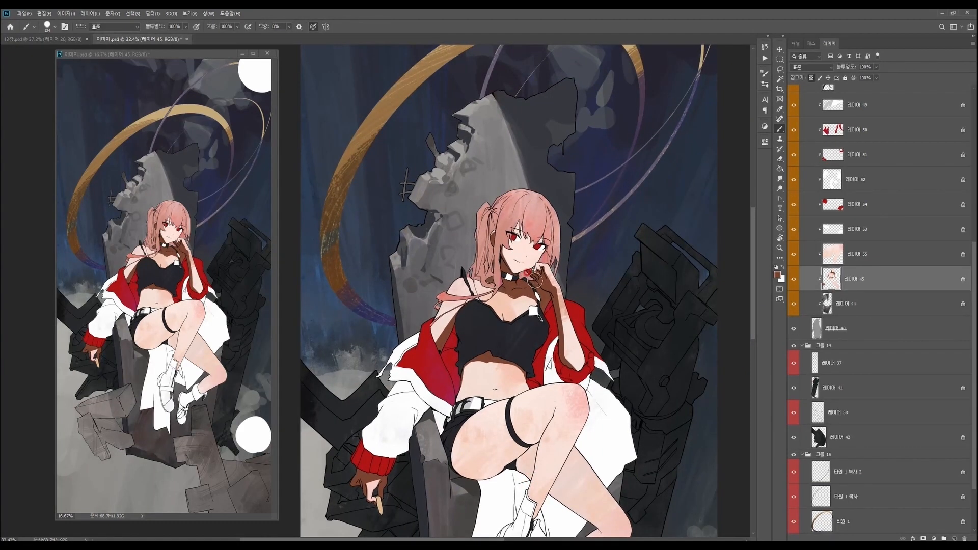
# - Sample a light skin tone and clean up the shadow edges around the collarbone and raised arm
pyautogui.click(500, 289)
pyautogui.keyDown('alt'); pyautogui.click(519, 295); pyautogui.keyUp('alt')
pyautogui.scroll(5, 533, 280)
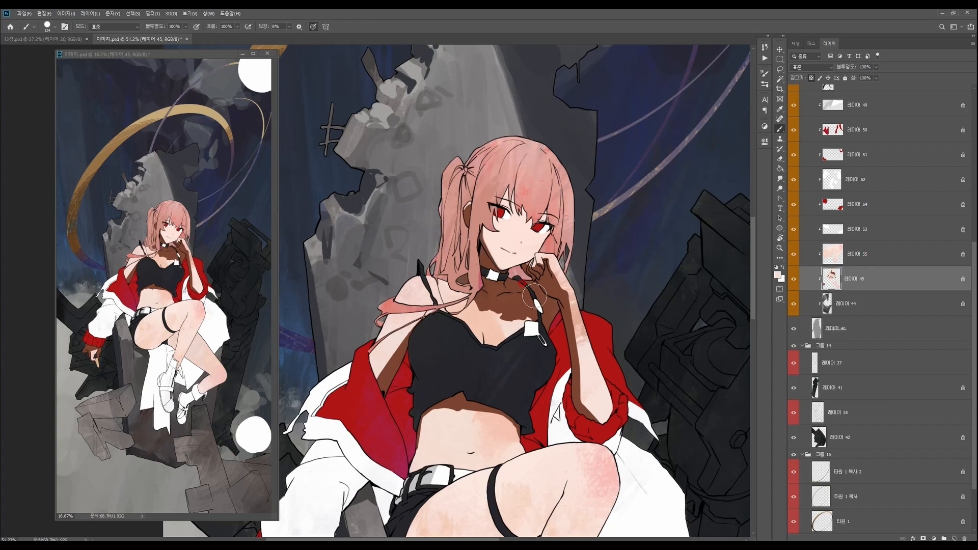
pyautogui.scroll(-2, 534, 263)
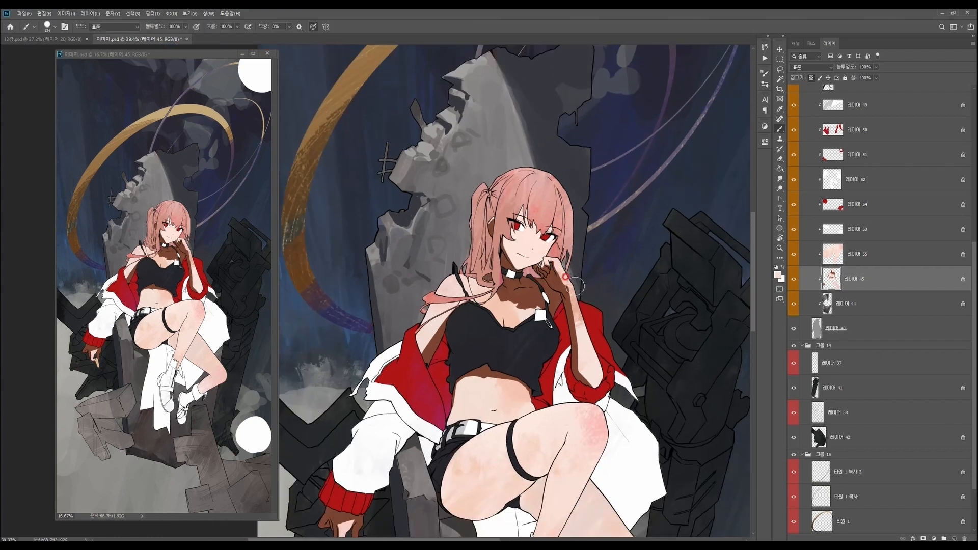
pyautogui.scroll(-3, 556, 290)
pyautogui.scroll(3, 566, 295)
pyautogui.press('b')
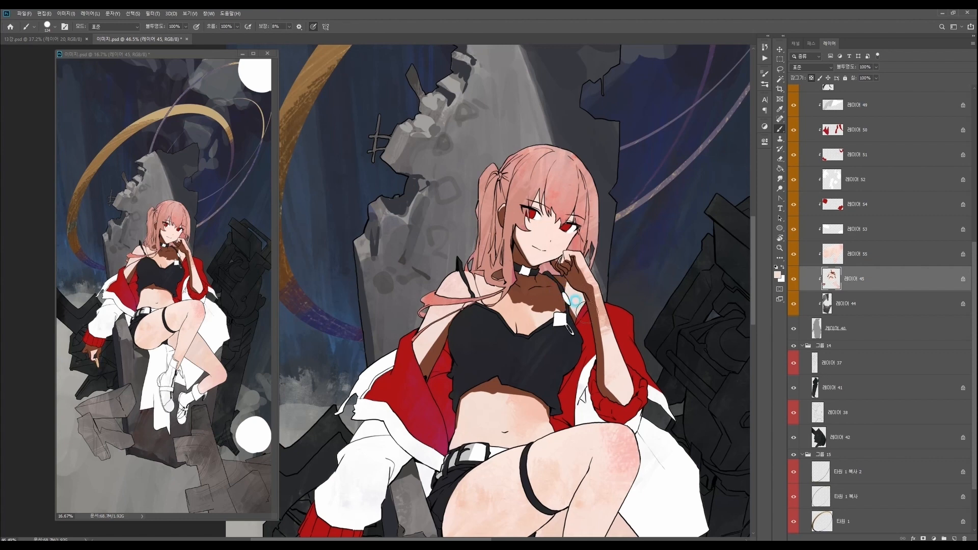
# - Sample the brown skin shadow colour and paint a shadow on the rear thigh beneath the raised leg
pyautogui.press('z')
pyautogui.moveTo(608, 302); pyautogui.dragTo(592, 297)
pyautogui.moveTo(671, 439); pyautogui.dragTo(650, 431)
pyautogui.moveTo(652, 520); pyautogui.dragTo(654, 417)
pyautogui.press('b')
pyautogui.keyDown('alt'); pyautogui.click(591, 184); pyautogui.keyUp('alt')
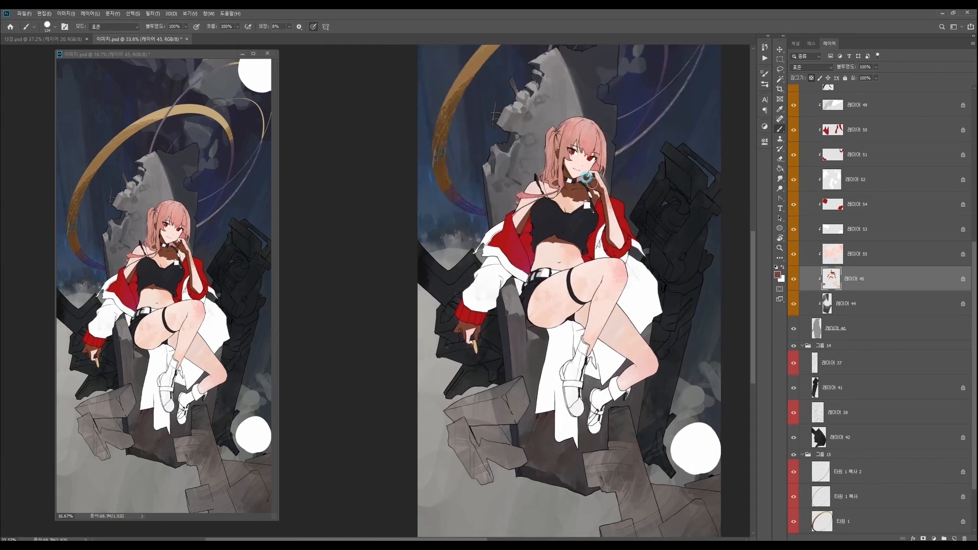
pyautogui.keyDown('alt'); pyautogui.click(619, 408); pyautogui.keyUp('alt')
pyautogui.scroll(2, 584, 228)
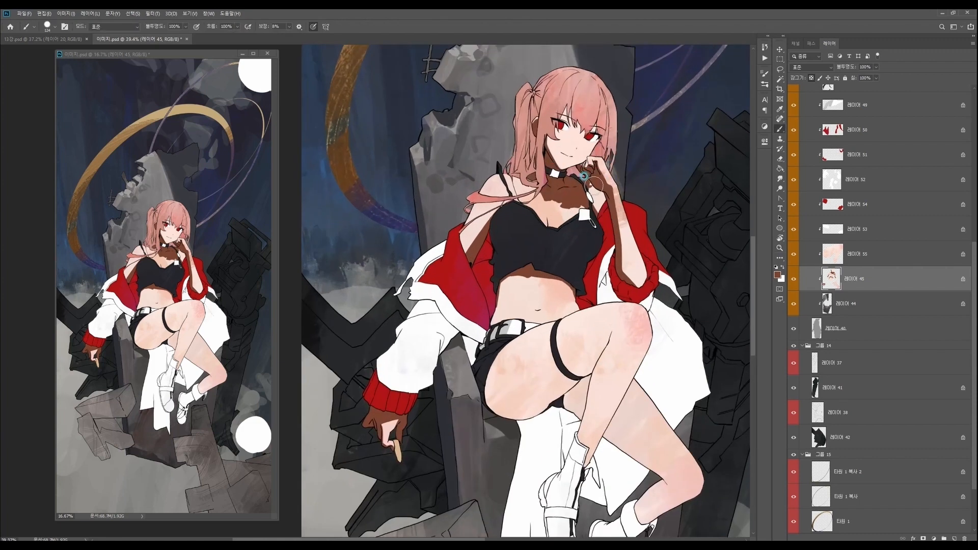
pyautogui.moveTo(628, 317); pyautogui.dragTo(609, 386)
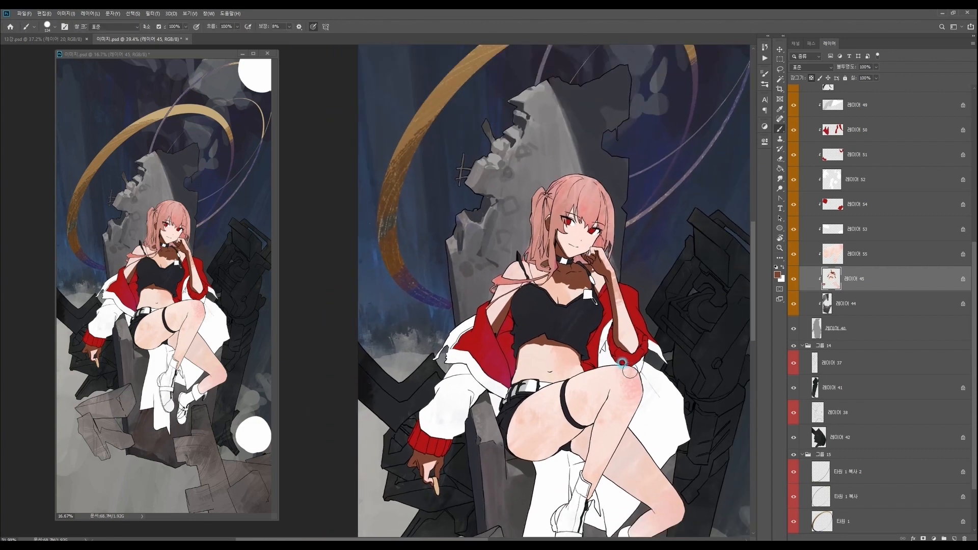
pyautogui.moveTo(510, 464); pyautogui.dragTo(524, 415)
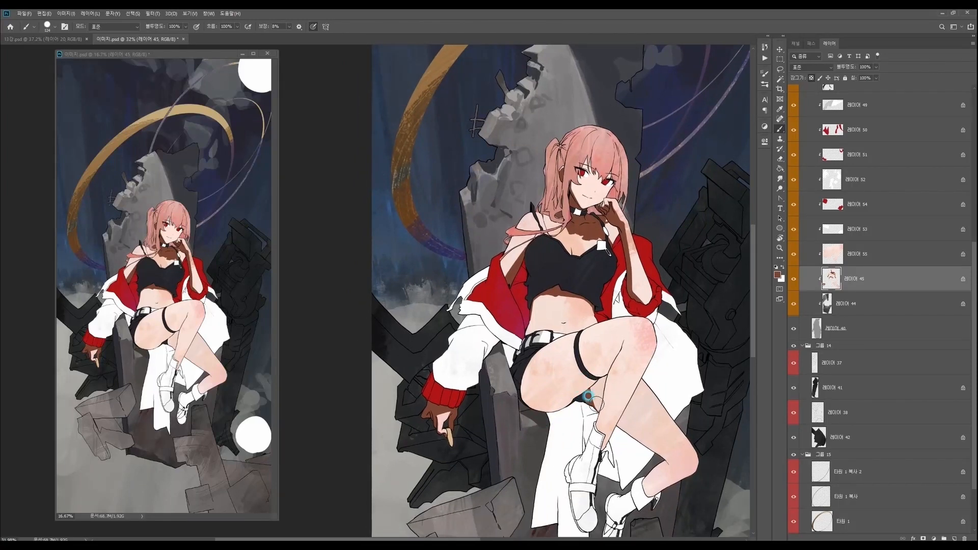
pyautogui.moveTo(580, 383); pyautogui.dragTo(541, 365)
pyautogui.scroll(3, 551, 393)
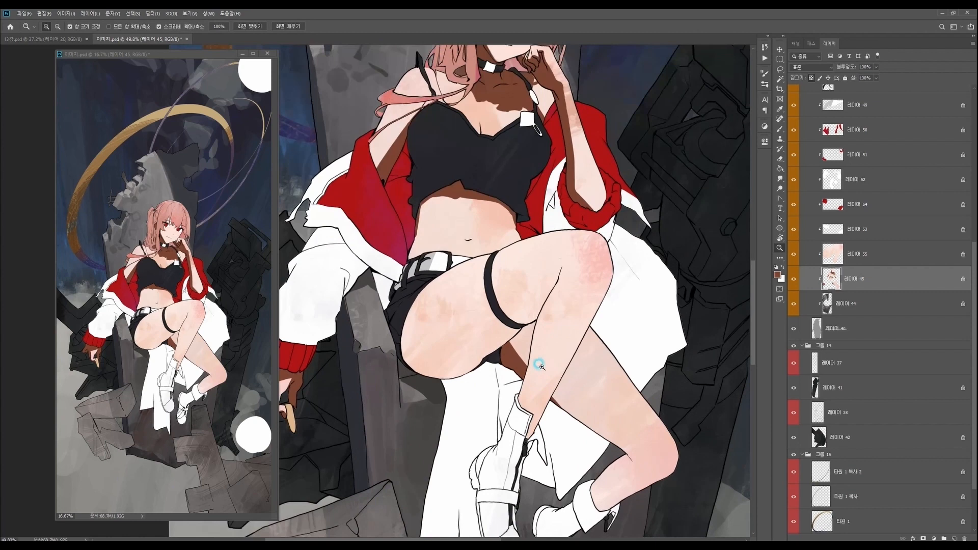
# - Paint the brown shadow along the underside of the rear leg down to the ankle above the sock
pyautogui.scroll(-1, 581, 422)
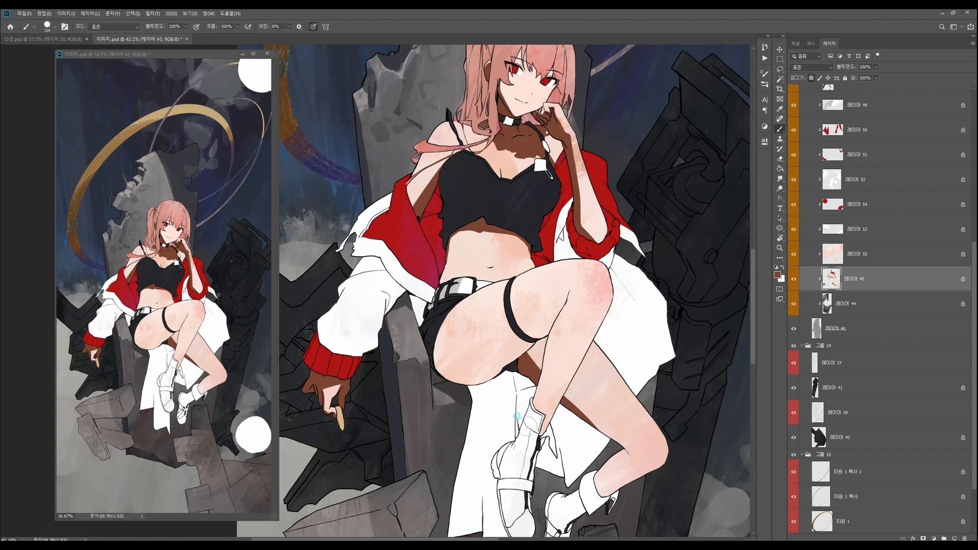
pyautogui.scroll(-1, 595, 503)
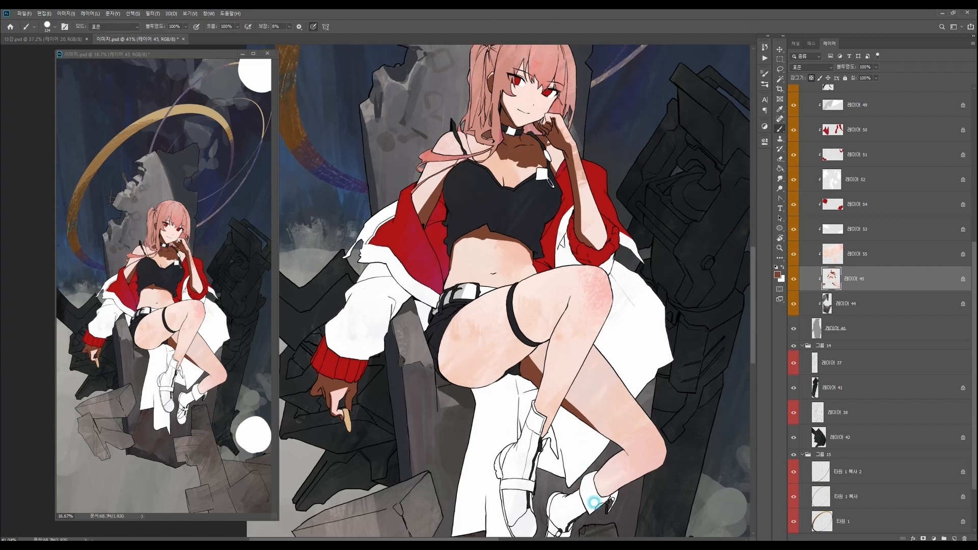
pyautogui.moveTo(591, 513); pyautogui.dragTo(519, 459)
pyautogui.keyDown('alt'); pyautogui.click(560, 446); pyautogui.keyUp('alt')
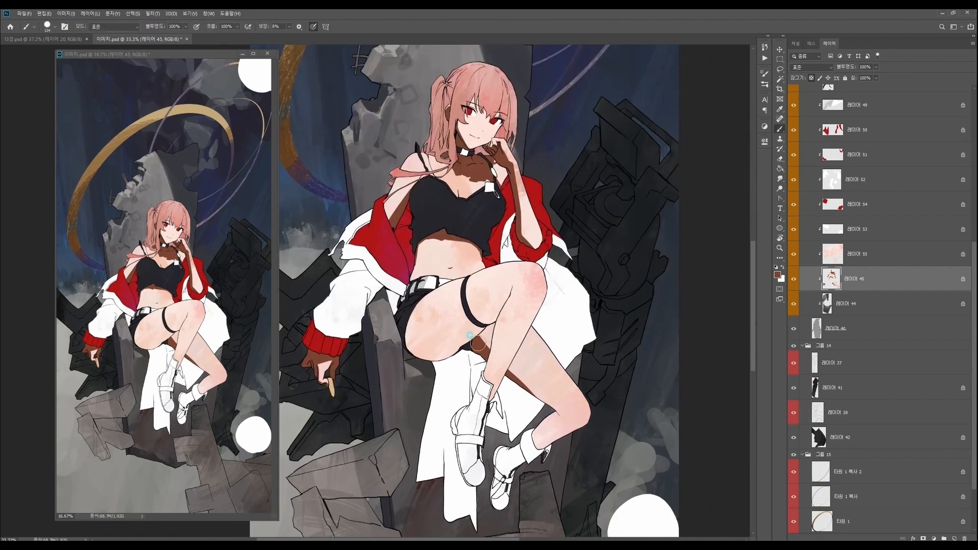
pyautogui.moveTo(547, 418)
pyautogui.mouseDown()
pyautogui.moveTo(663, 446)
pyautogui.moveTo(633, 416)
pyautogui.moveTo(650, 430)
pyautogui.moveTo(606, 440)
pyautogui.moveTo(674, 428)
pyautogui.moveTo(659, 433)
pyautogui.moveTo(680, 402)
pyautogui.mouseUp()
pyautogui.scroll(-2, 655, 422)
pyautogui.hotkey('ctrl', 'space')
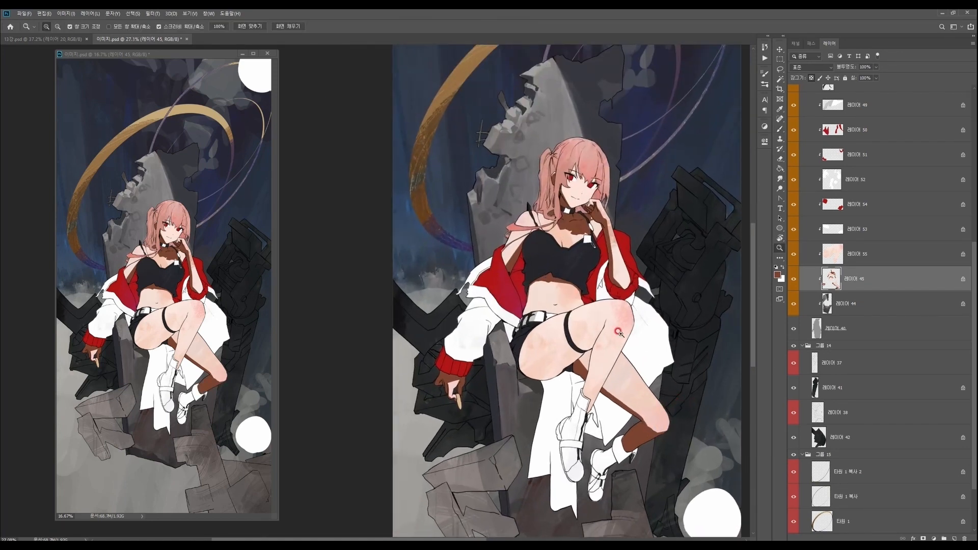
# - Switch to the raised leg's skin layer and paint a broad brown shadow along the thigh's underside past the strap
pyautogui.moveTo(589, 356)
pyautogui.mouseDown()
pyautogui.moveTo(598, 365)
pyautogui.moveTo(564, 376)
pyautogui.mouseUp()
pyautogui.keyDown('ctrl'); pyautogui.rightClick(574, 379); pyautogui.keyUp('ctrl')
pyautogui.click(581, 373)
pyautogui.moveTo(540, 387)
pyautogui.mouseDown()
pyautogui.moveTo(569, 379)
pyautogui.moveTo(534, 382)
pyautogui.moveTo(590, 360)
pyautogui.moveTo(601, 342)
pyautogui.moveTo(583, 359)
pyautogui.moveTo(617, 340)
pyautogui.moveTo(579, 362)
pyautogui.moveTo(619, 319)
pyautogui.mouseUp()
pyautogui.press('F2')
pyautogui.moveTo(569, 361); pyautogui.dragTo(625, 330)
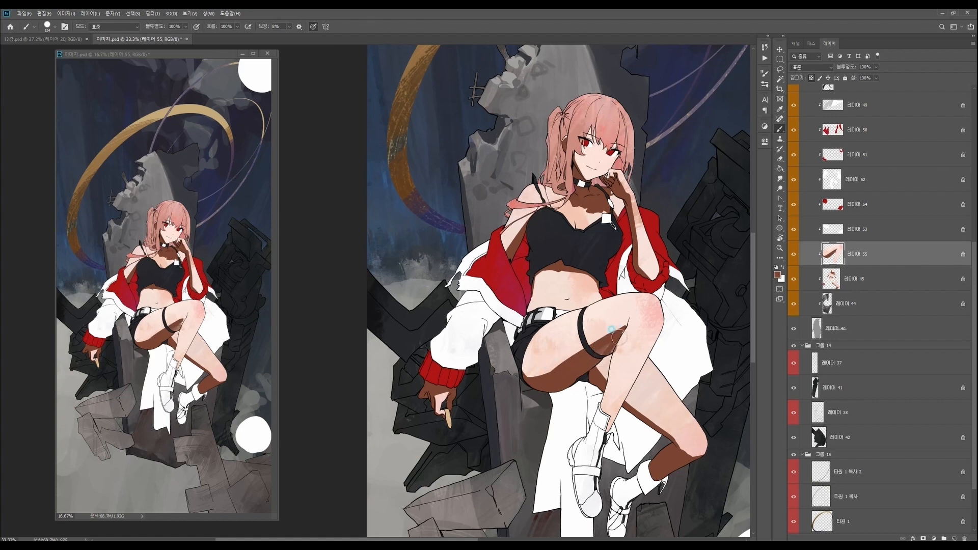
# - Refine the brown shadow edges on the raised leg around the thigh strap and behind the knee
pyautogui.hotkey('ctrl', 'space')
pyautogui.moveTo(596, 336)
pyautogui.mouseDown()
pyautogui.moveTo(631, 318)
pyautogui.moveTo(611, 350)
pyautogui.moveTo(625, 390)
pyautogui.moveTo(601, 382)
pyautogui.mouseUp()
pyautogui.hotkey('ctrl', 'space')
pyautogui.press('F2')
pyautogui.hotkey('ctrl', 'space')
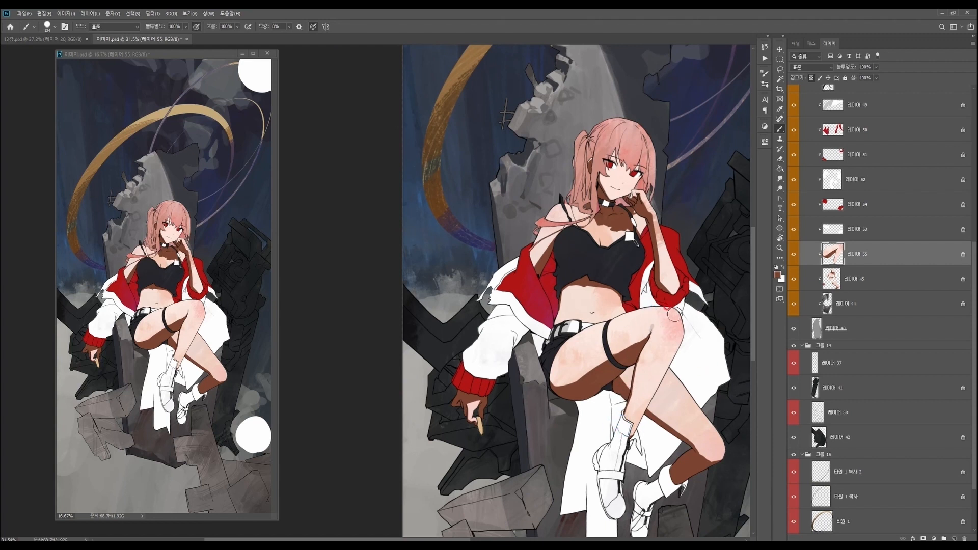
pyautogui.scroll(-2, 675, 314)
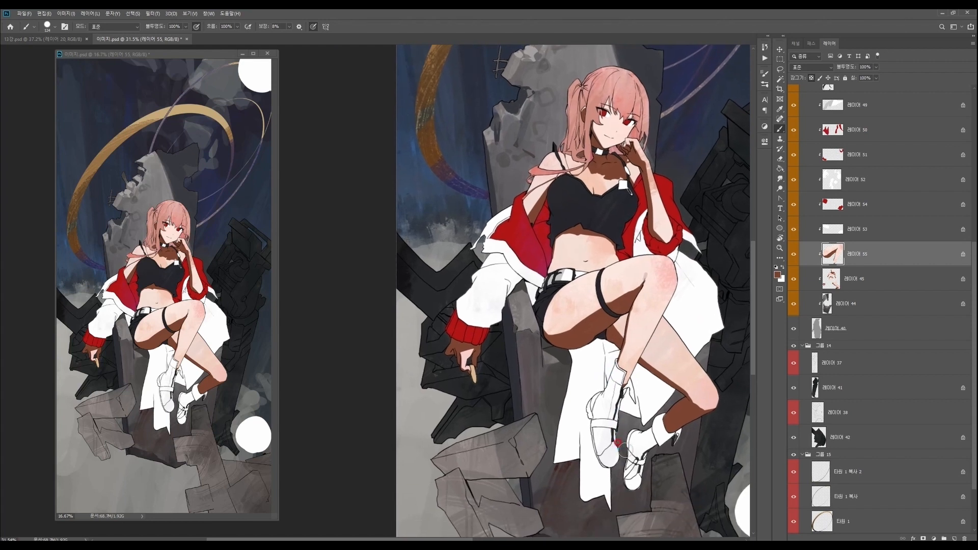
pyautogui.scroll(3, 619, 448)
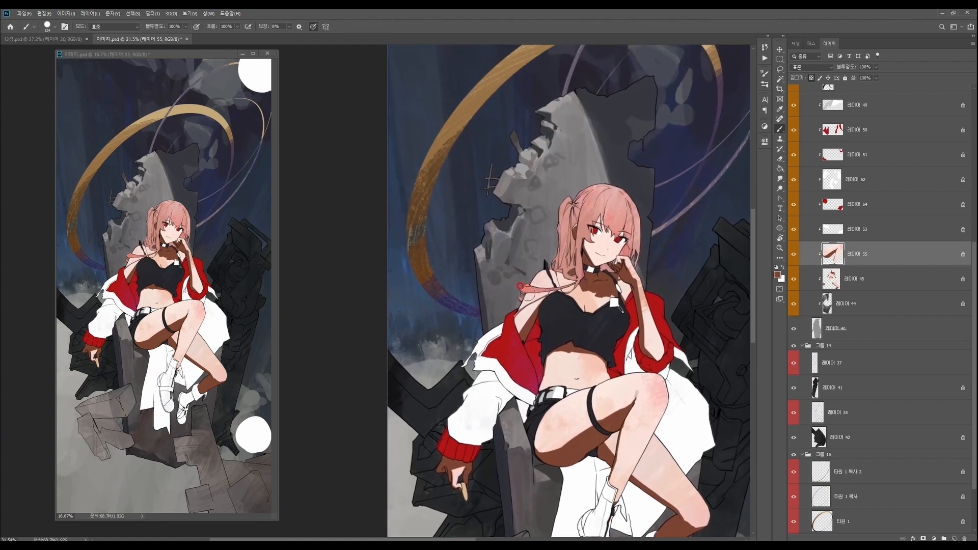
# - Return to the upper-body skin layer, sample the face's skin tone and pick a paler version as paint colour
pyautogui.keyDown('ctrl'); pyautogui.click(530, 301); pyautogui.keyUp('ctrl')
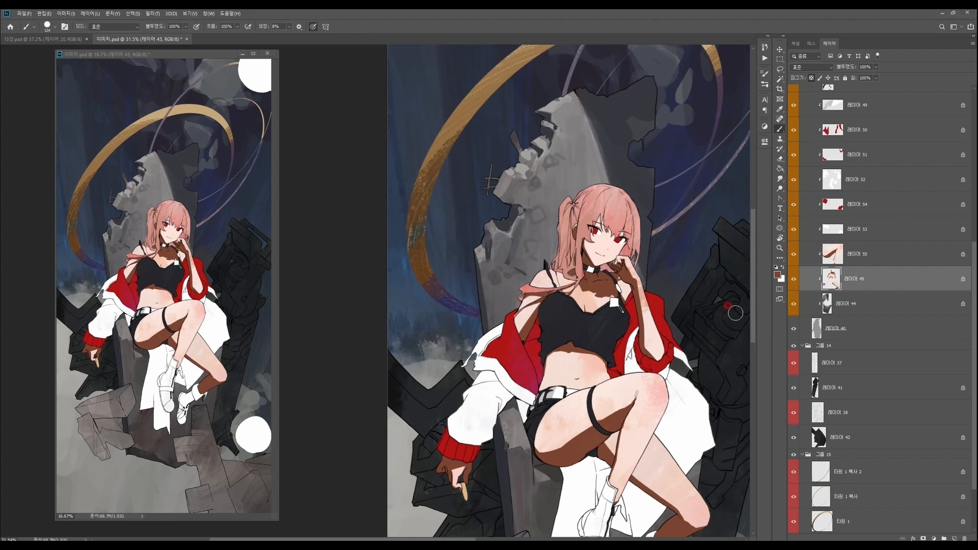
pyautogui.keyDown('alt'); pyautogui.click(600, 242); pyautogui.keyUp('alt')
pyautogui.press('n')
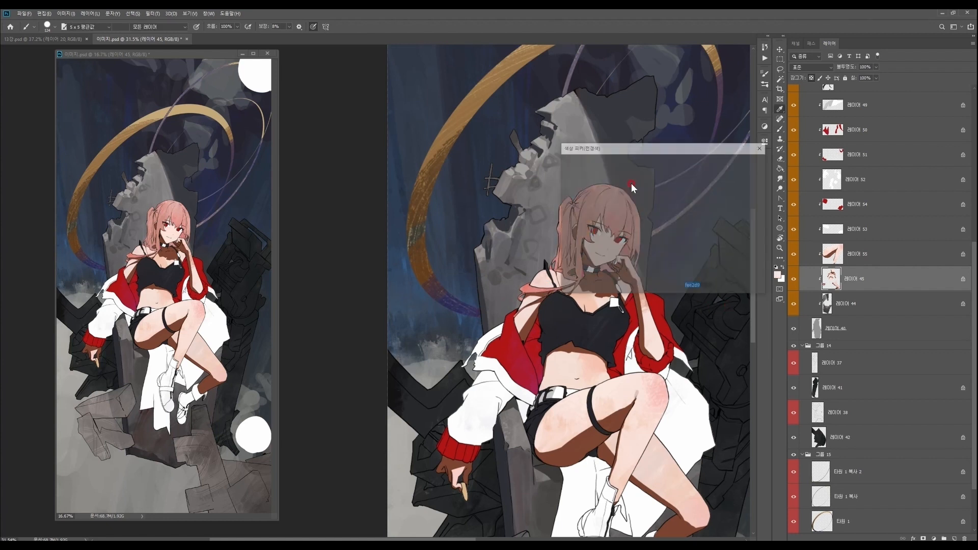
pyautogui.click(573, 166)
pyautogui.click(668, 252)
pyautogui.click(729, 178)
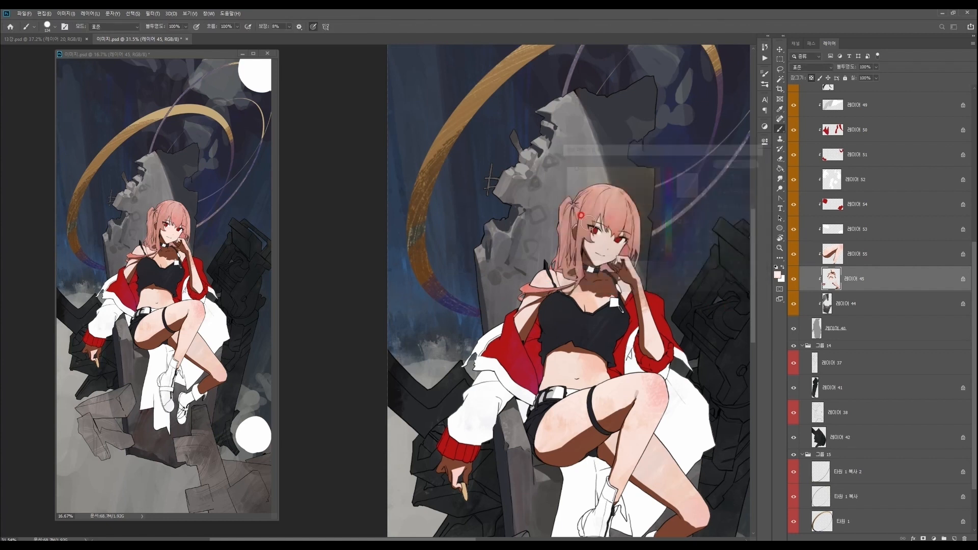
pyautogui.scroll(3, 566, 208)
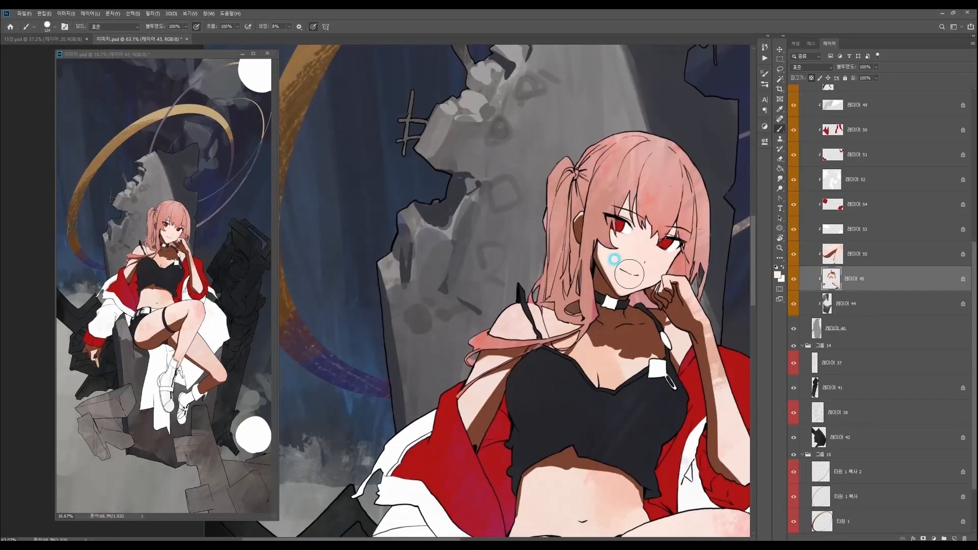
# - Adjust the light skin colour in the colour picker and touch up the skin beside the neck
pyautogui.click(778, 275)
pyautogui.click(585, 173)
pyautogui.click(667, 257)
pyautogui.click(586, 162)
pyautogui.click(739, 161)
pyautogui.moveTo(594, 323); pyautogui.dragTo(583, 320)
# - Set the paint colour to #f9e8e4 and touch up the skin on the upper arm beside the sleeve
pyautogui.press('n')
pyautogui.click(577, 163)
pyautogui.click(567, 159)
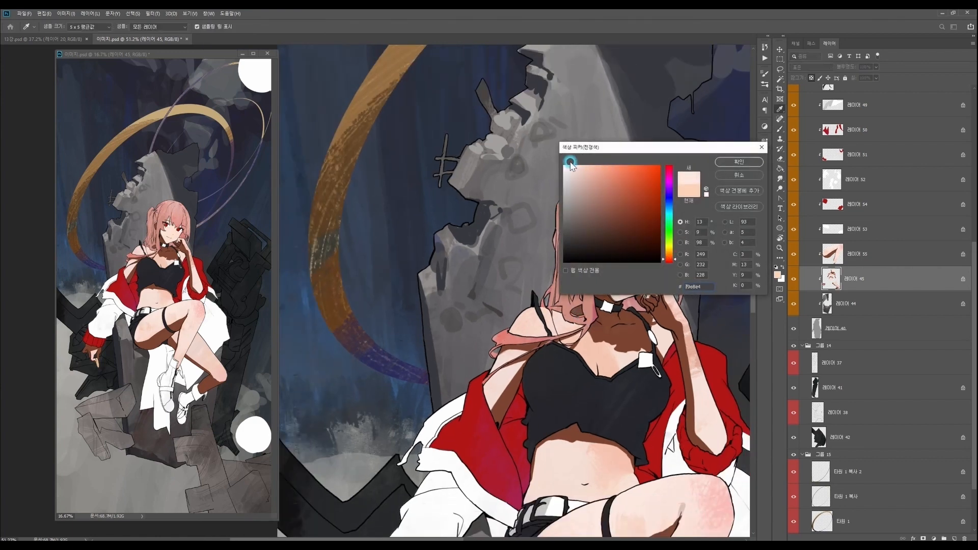
pyautogui.click(740, 161)
pyautogui.press('z')
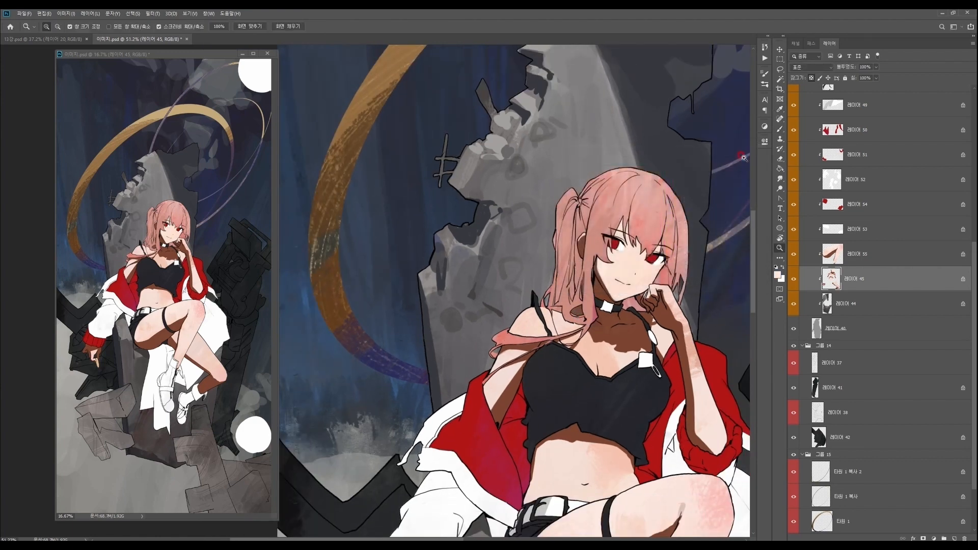
pyautogui.press('b')
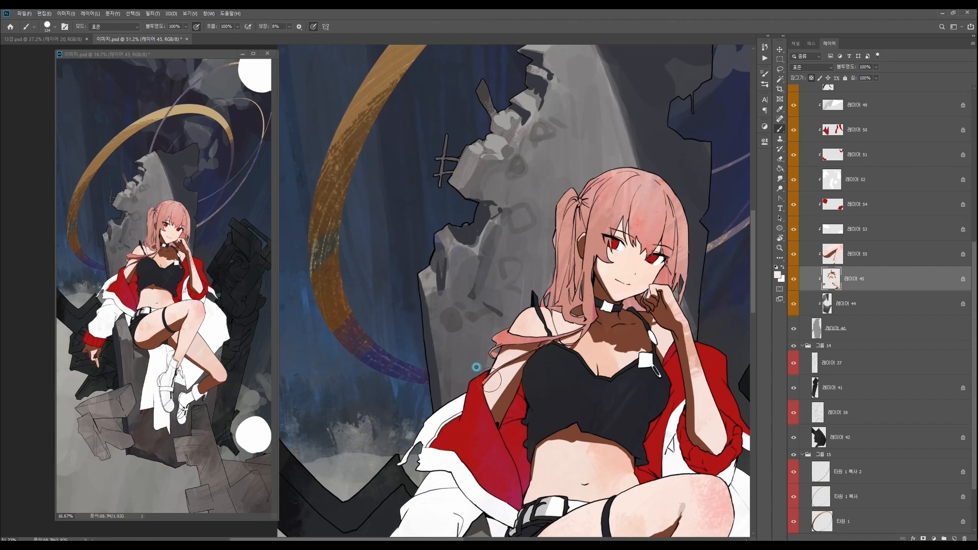
pyautogui.keyDown('alt'); pyautogui.click(499, 402); pyautogui.keyUp('alt')
pyautogui.moveTo(509, 361); pyautogui.dragTo(501, 368)
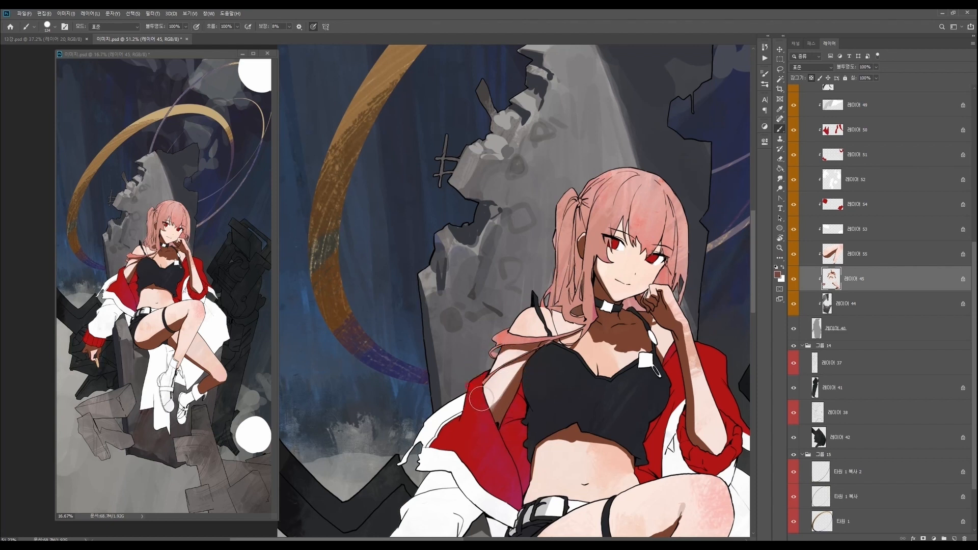
# - Set the paint colour to #d97654 and add warm orange accents along the skin shadow edges around the shoulder and chest
pyautogui.click(777, 275)
pyautogui.click(736, 162)
pyautogui.press('n')
pyautogui.click(621, 184)
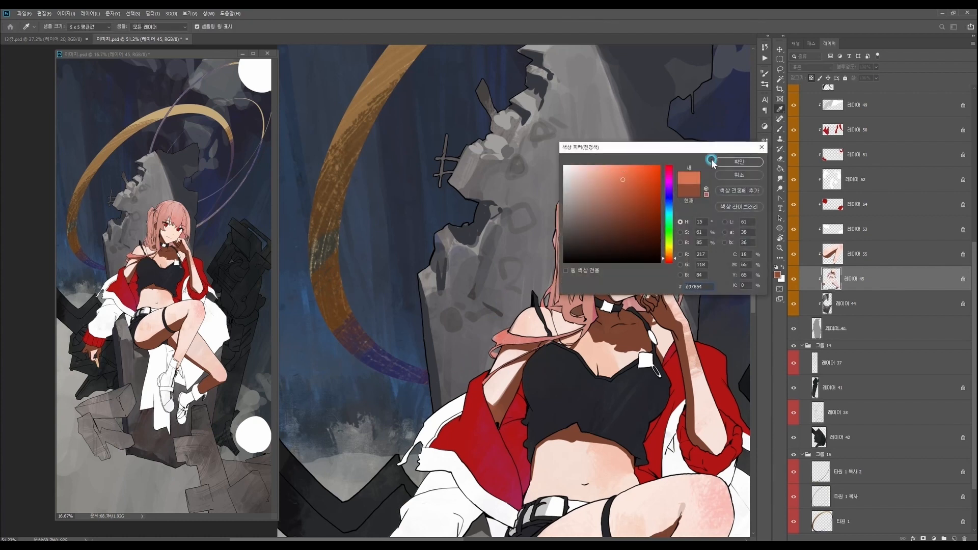
pyautogui.click(729, 162)
pyautogui.moveTo(510, 330); pyautogui.dragTo(514, 329)
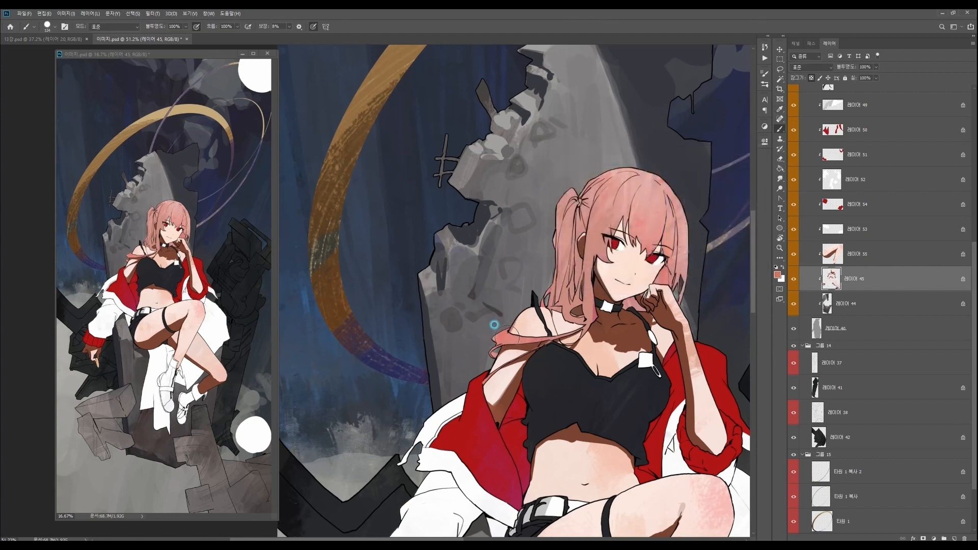
pyautogui.keyDown('alt'); pyautogui.click(548, 315); pyautogui.keyUp('alt')
pyautogui.keyDown('alt'); pyautogui.click(564, 332); pyautogui.keyUp('alt')
pyautogui.moveTo(658, 332); pyautogui.dragTo(632, 333)
pyautogui.moveTo(694, 429)
pyautogui.mouseDown()
pyautogui.moveTo(588, 393)
pyautogui.moveTo(596, 415)
pyautogui.mouseUp()
# - Reduce the brush size, choose a brown skin shadow colour and paint small shadows around the eyes below the bangs
pyautogui.moveTo(536, 254); pyautogui.dragTo(622, 275)
pyautogui.rightClick(568, 257)
pyautogui.keyDown('alt'); pyautogui.click(508, 284); pyautogui.keyUp('alt')
pyautogui.moveTo(504, 286); pyautogui.dragTo(524, 315)
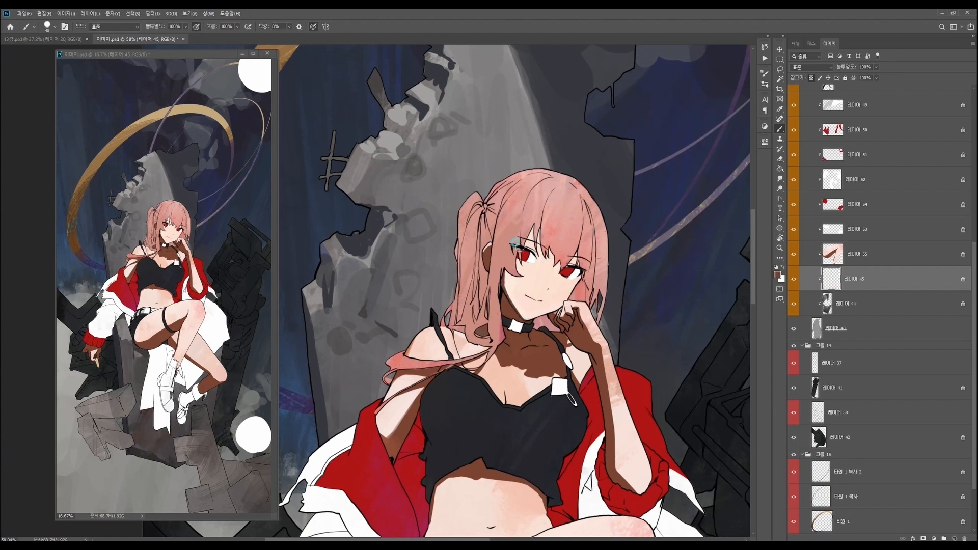
pyautogui.press('n')
pyautogui.moveTo(599, 180); pyautogui.dragTo(625, 200)
pyautogui.click(735, 164)
pyautogui.click(545, 248)
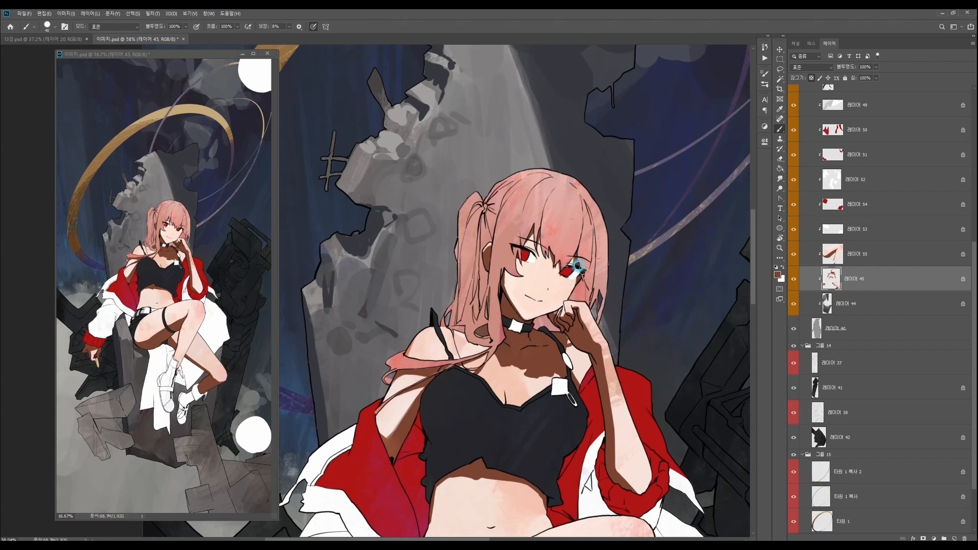
pyautogui.hotkey('ctrl', 'space')
pyautogui.moveTo(647, 414); pyautogui.dragTo(628, 387)
pyautogui.moveTo(579, 351)
pyautogui.mouseDown()
pyautogui.moveTo(611, 341)
pyautogui.moveTo(595, 333)
pyautogui.moveTo(583, 345)
pyautogui.mouseUp()
pyautogui.hotkey('ctrl', 'space')
# - Select the hair layer, choose a dark magenta-purple and paint a shadow on the hair beside the raised hand
pyautogui.moveTo(657, 320); pyautogui.dragTo(636, 309)
pyautogui.keyDown('ctrl'); pyautogui.rightClick(635, 318); pyautogui.keyUp('ctrl')
pyautogui.click(652, 326)
pyautogui.moveTo(643, 363); pyautogui.dragTo(636, 335)
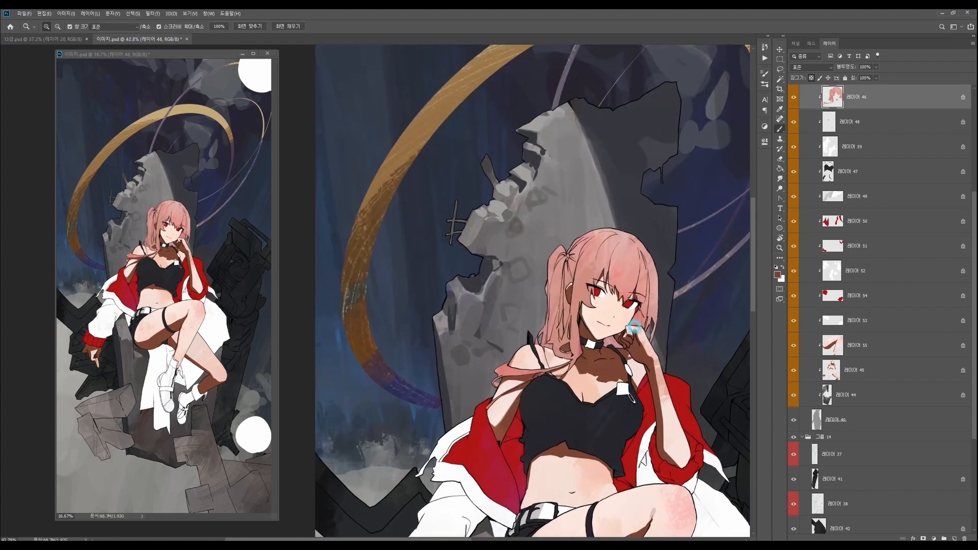
pyautogui.rightClick(638, 334)
pyautogui.press('Return')
pyautogui.click(778, 275)
pyautogui.click(620, 217)
pyautogui.click(669, 176)
pyautogui.click(739, 162)
pyautogui.moveTo(630, 324); pyautogui.dragTo(636, 327)
# - Set the paint colour to #6f3d58 and shade the hair strands beside the cheek and raised hand
pyautogui.click(778, 275)
pyautogui.click(607, 220)
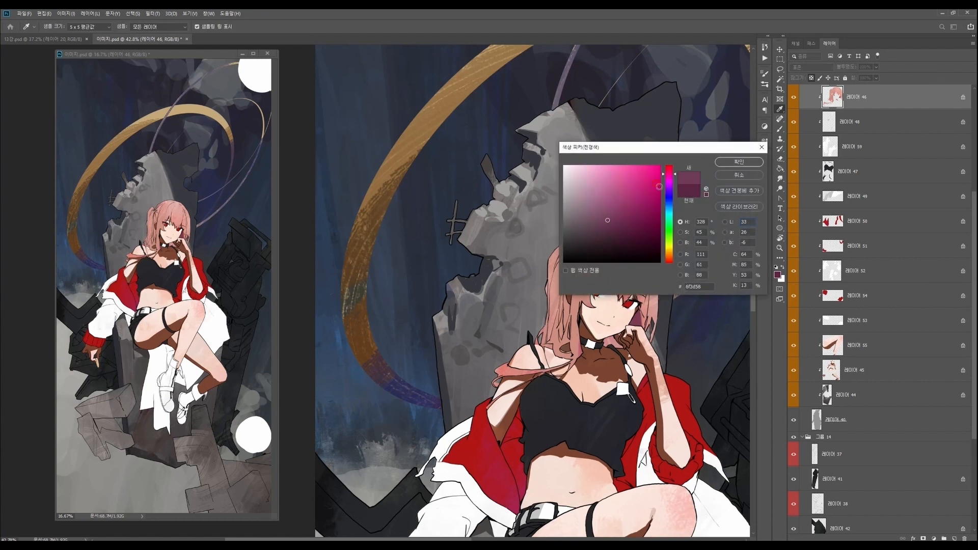
pyautogui.click(739, 162)
pyautogui.moveTo(635, 326)
pyautogui.mouseDown()
pyautogui.moveTo(596, 348)
pyautogui.moveTo(613, 328)
pyautogui.moveTo(616, 342)
pyautogui.moveTo(597, 348)
pyautogui.moveTo(649, 330)
pyautogui.moveTo(598, 384)
pyautogui.moveTo(576, 332)
pyautogui.mouseUp()
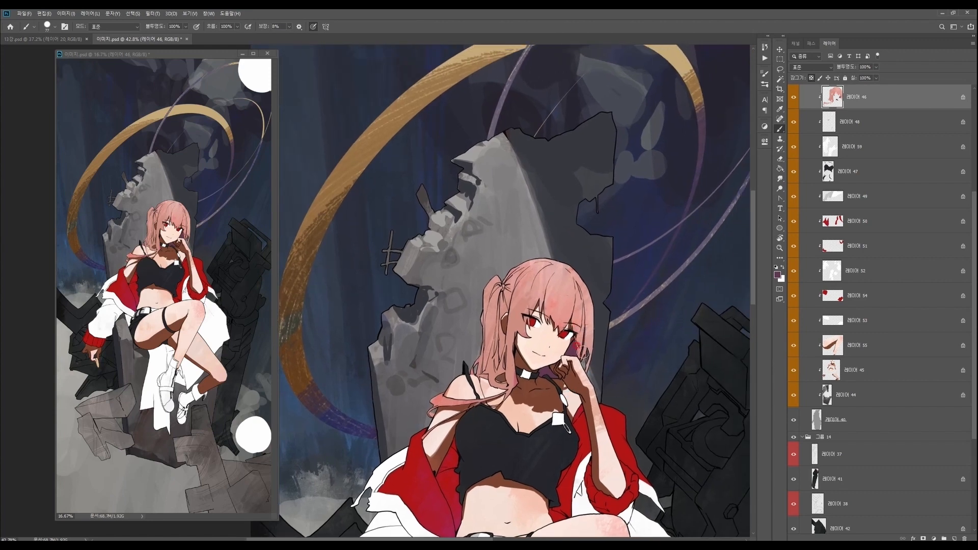
pyautogui.moveTo(586, 317); pyautogui.dragTo(589, 348)
pyautogui.scroll(-1, 591, 318)
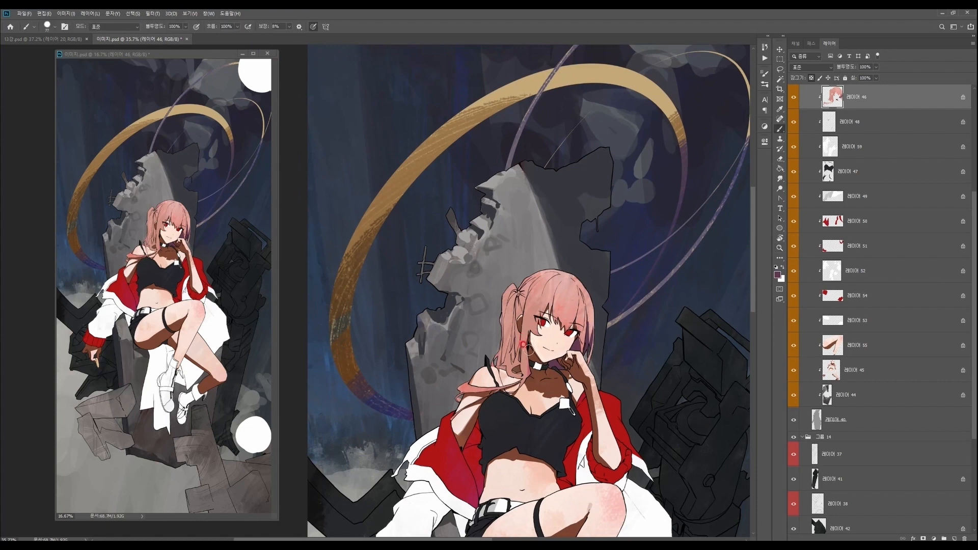
# - Paint purple shadows on the lower strands of the side ponytail and the hair behind the neck
pyautogui.moveTo(518, 333)
pyautogui.mouseDown()
pyautogui.moveTo(516, 351)
pyautogui.moveTo(503, 358)
pyautogui.moveTo(510, 331)
pyautogui.moveTo(498, 358)
pyautogui.mouseUp()
pyautogui.hotkey('ctrl', 'z')
pyautogui.moveTo(498, 312)
pyautogui.mouseDown()
pyautogui.moveTo(505, 352)
pyautogui.moveTo(604, 329)
pyautogui.mouseUp()
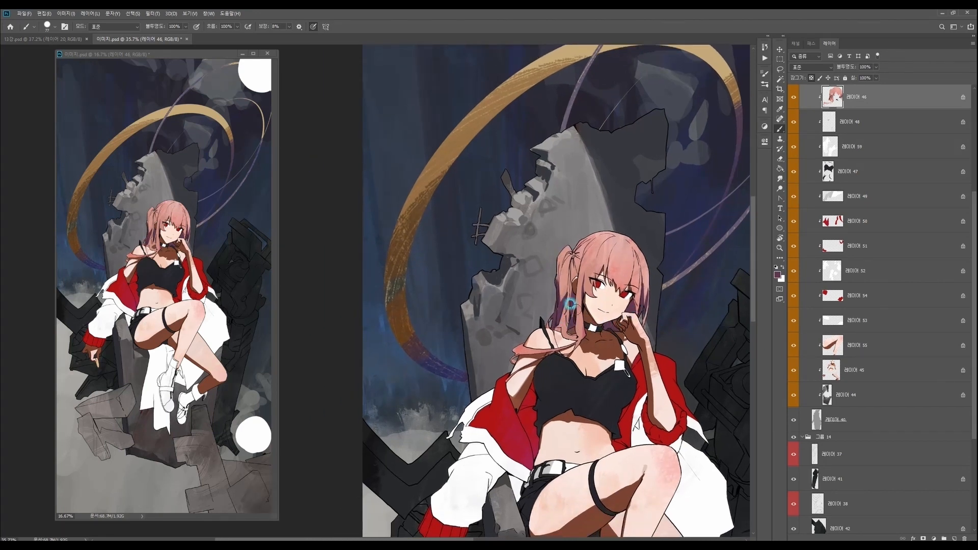
pyautogui.moveTo(563, 286); pyautogui.dragTo(565, 314)
pyautogui.scroll(-3, 566, 274)
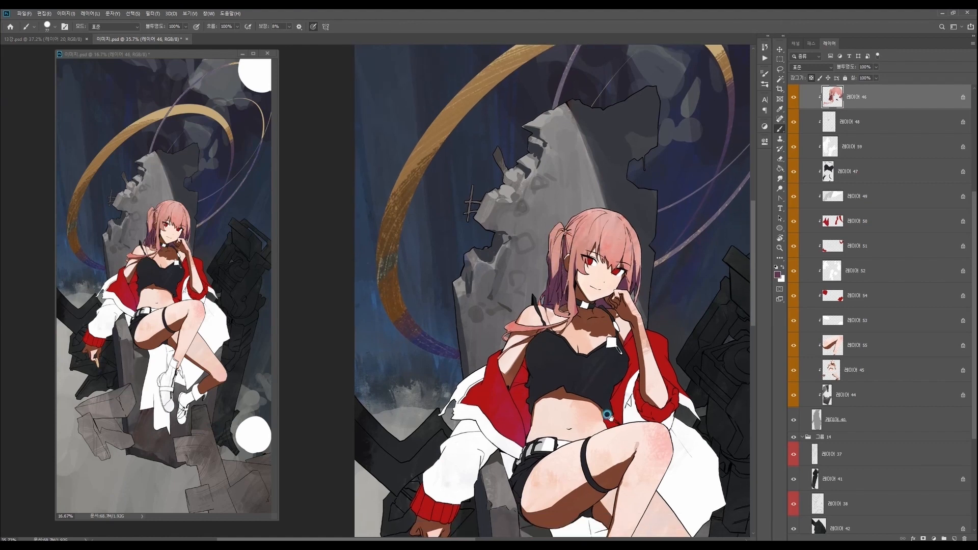
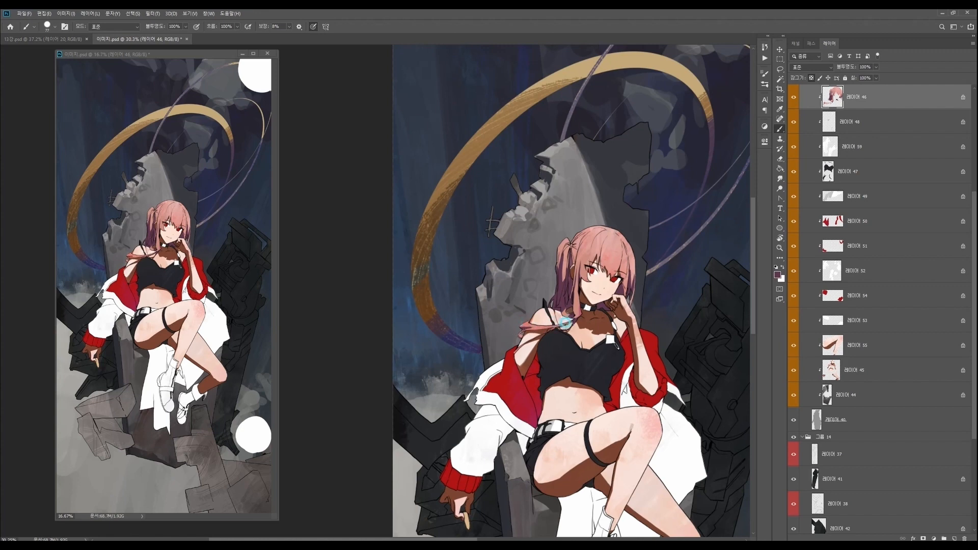
# - Refine the purple shadows on the side ponytail from the hair tie down to the shoulder
pyautogui.moveTo(616, 401); pyautogui.dragTo(606, 378)
pyautogui.moveTo(562, 183); pyautogui.dragTo(586, 186)
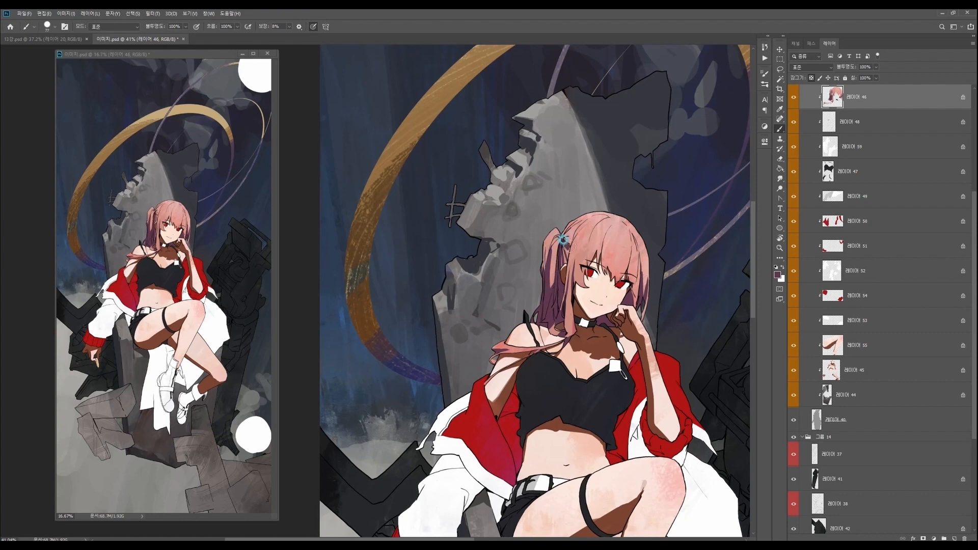
pyautogui.scroll(-2, 567, 236)
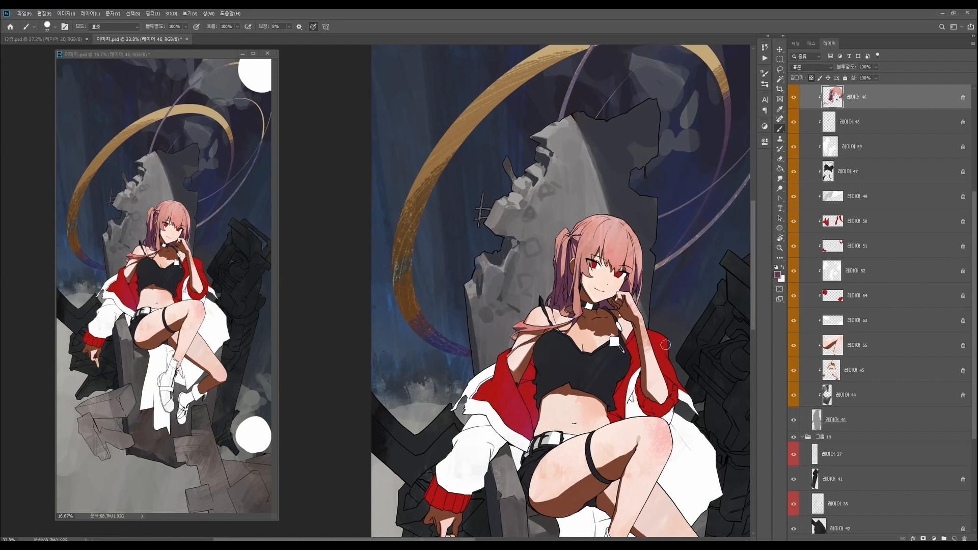
pyautogui.scroll(-2, 616, 473)
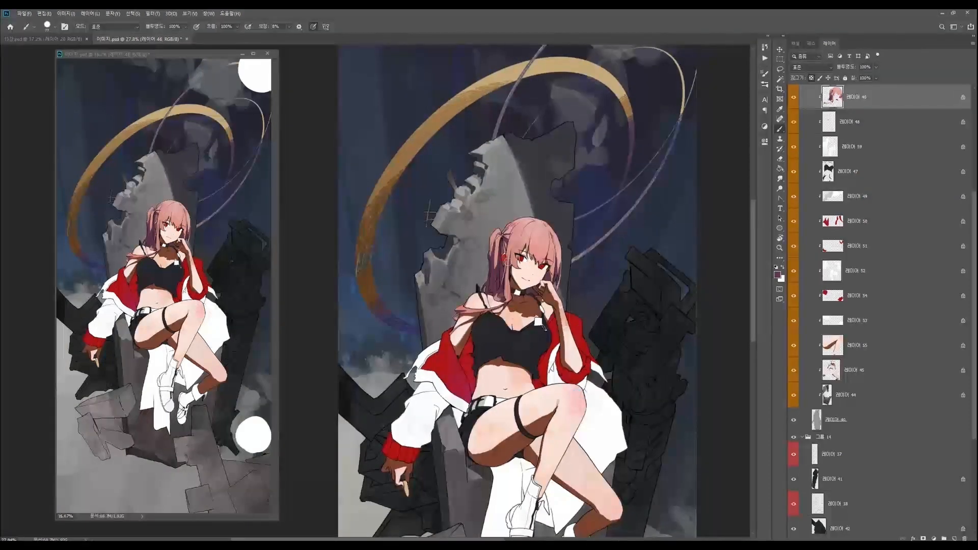
pyautogui.moveTo(508, 237); pyautogui.dragTo(506, 292)
pyautogui.moveTo(506, 255); pyautogui.dragTo(506, 296)
pyautogui.moveTo(591, 408); pyautogui.dragTo(611, 393)
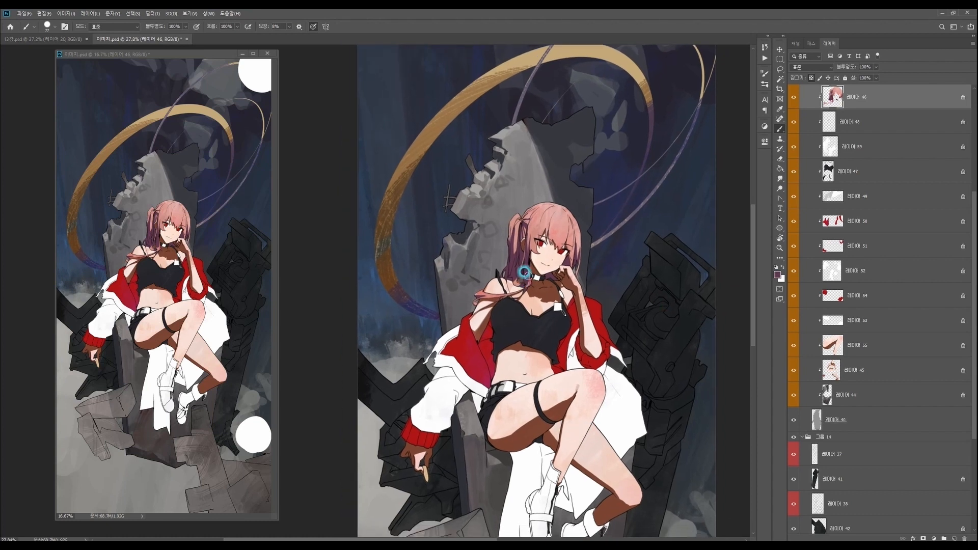
pyautogui.scroll(-1, 593, 387)
pyautogui.moveTo(619, 445); pyautogui.dragTo(632, 399)
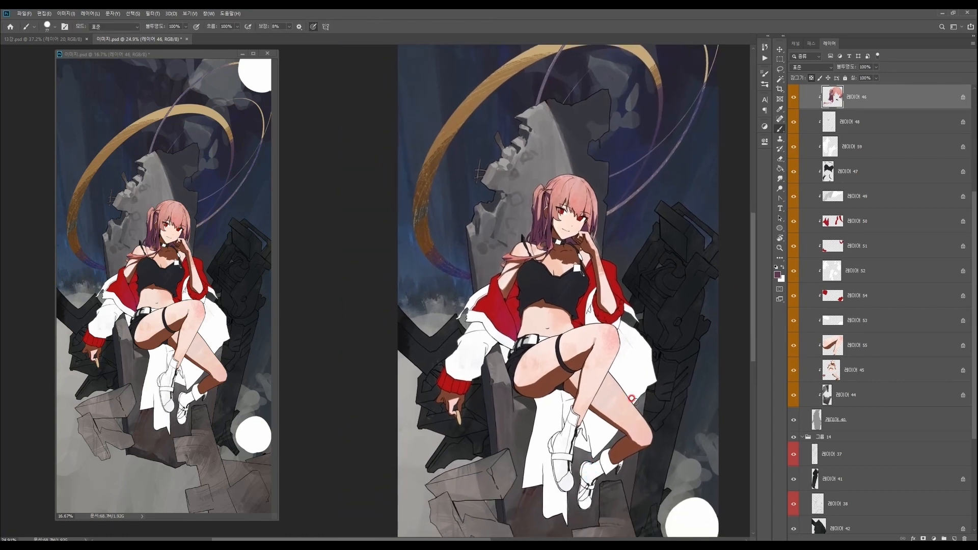
# - Select the layer holding the jacket's white parts and set the paint colour to greyish purple #93868d
pyautogui.keyDown('ctrl'); pyautogui.rightClick(593, 317); pyautogui.keyUp('ctrl')
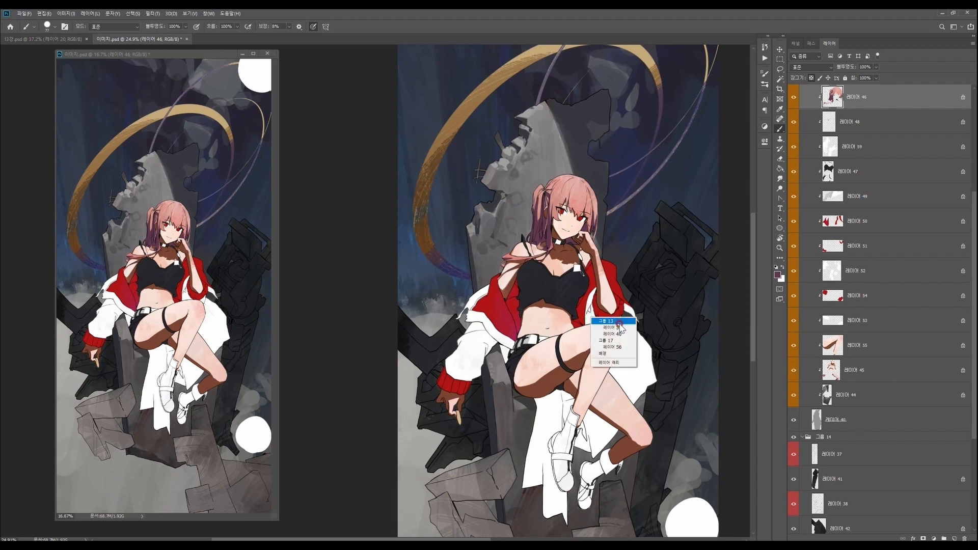
pyautogui.click(617, 323)
pyautogui.press('n')
pyautogui.moveTo(584, 202); pyautogui.dragTo(570, 205)
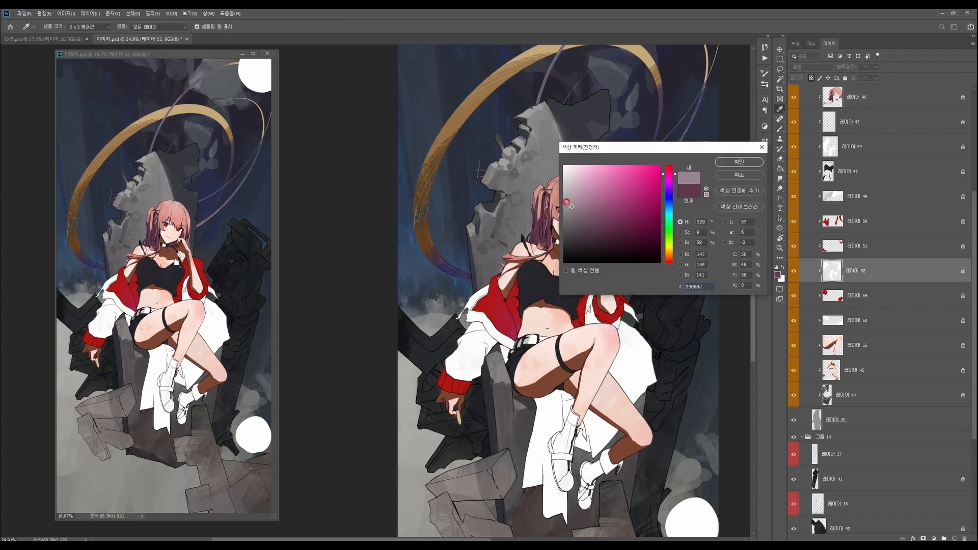
pyautogui.click(739, 162)
# - Paint greyish-purple shadows on the white sleeve where it meets the jacket's open edge
pyautogui.moveTo(481, 327)
pyautogui.mouseDown()
pyautogui.moveTo(463, 324)
pyautogui.moveTo(476, 322)
pyautogui.moveTo(496, 343)
pyautogui.moveTo(490, 350)
pyautogui.moveTo(476, 324)
pyautogui.moveTo(497, 349)
pyautogui.moveTo(491, 335)
pyautogui.moveTo(506, 357)
pyautogui.moveTo(511, 343)
pyautogui.mouseUp()
pyautogui.rightClick(529, 303)
pyautogui.click(599, 277)
pyautogui.click(524, 290)
pyautogui.moveTo(583, 292)
pyautogui.mouseDown()
pyautogui.moveTo(584, 326)
pyautogui.moveTo(617, 316)
pyautogui.moveTo(610, 349)
pyautogui.moveTo(596, 329)
pyautogui.moveTo(612, 358)
pyautogui.moveTo(627, 325)
pyautogui.moveTo(611, 313)
pyautogui.moveTo(635, 323)
pyautogui.mouseUp()
pyautogui.press('z')
pyautogui.press('b')
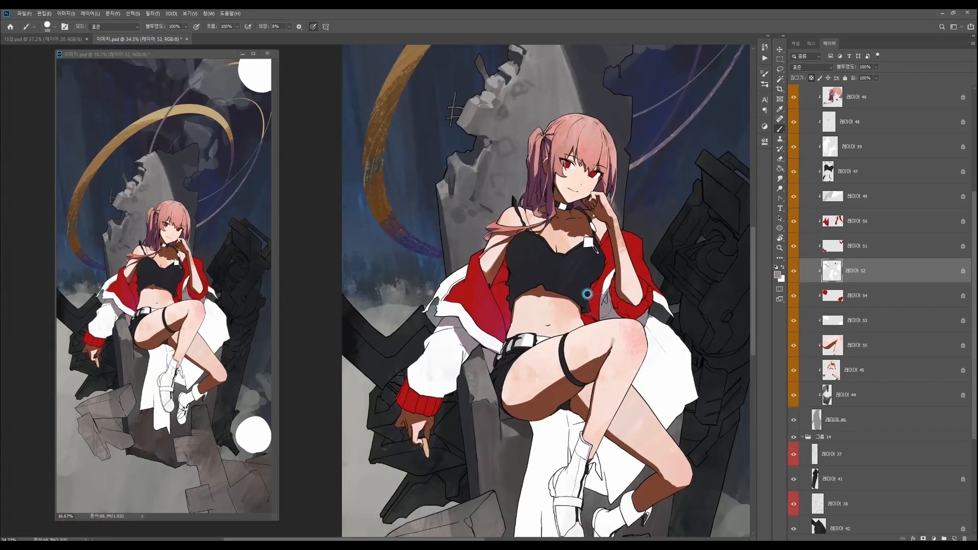
# - Add greyish-purple shading to the white jacket trim beside the belt and the upper part of the sleeve
pyautogui.scroll(-1, 591, 300)
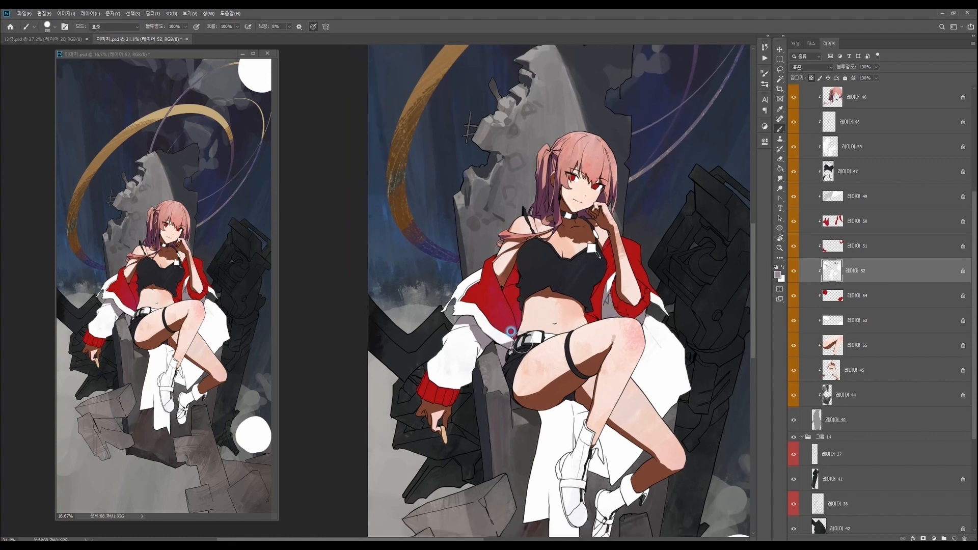
pyautogui.press('z')
pyautogui.scroll(-3, 510, 331)
pyautogui.scroll(1, 518, 350)
pyautogui.press('b')
pyautogui.moveTo(500, 321); pyautogui.dragTo(495, 319)
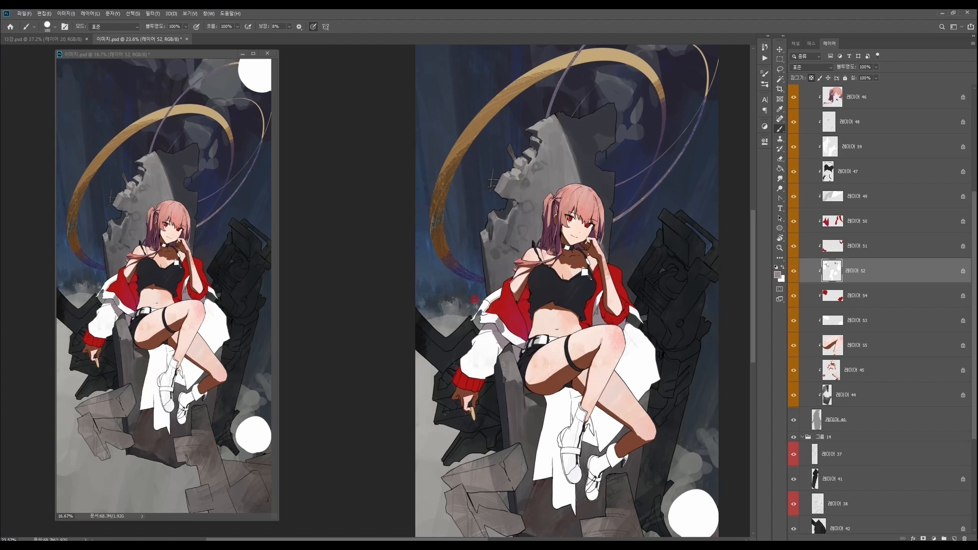
pyautogui.scroll(-1, 589, 402)
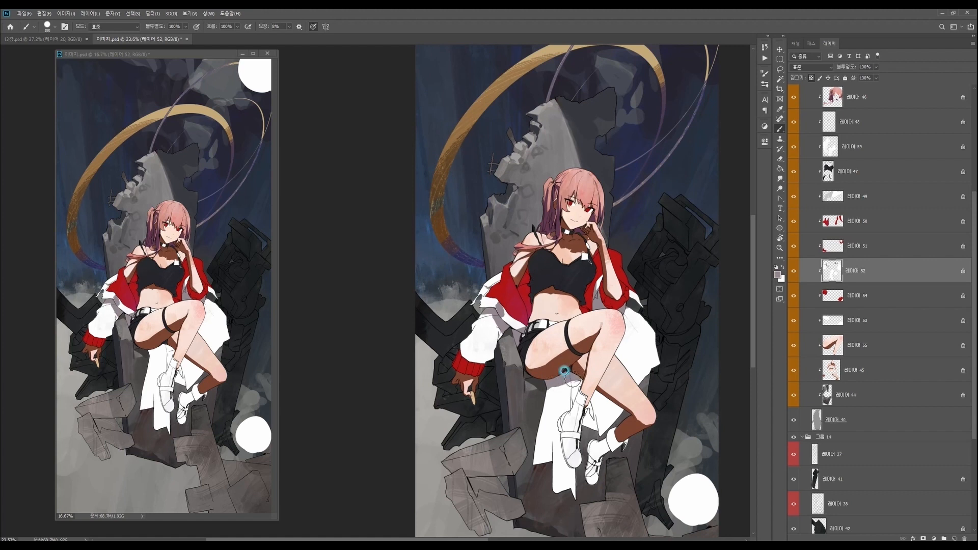
# - Paint greyish-purple shadows on the white cloth below the thigh and behind the legs, undoing unwanted strokes
pyautogui.moveTo(546, 388); pyautogui.dragTo(540, 426)
pyautogui.hotkey('ctrl', 'z')
pyautogui.press('z')
pyautogui.moveTo(627, 403)
pyautogui.mouseDown()
pyautogui.moveTo(606, 409)
pyautogui.moveTo(578, 373)
pyautogui.moveTo(561, 370)
pyautogui.mouseUp()
pyautogui.press('b')
pyautogui.hotkey('ctrl', 'z')
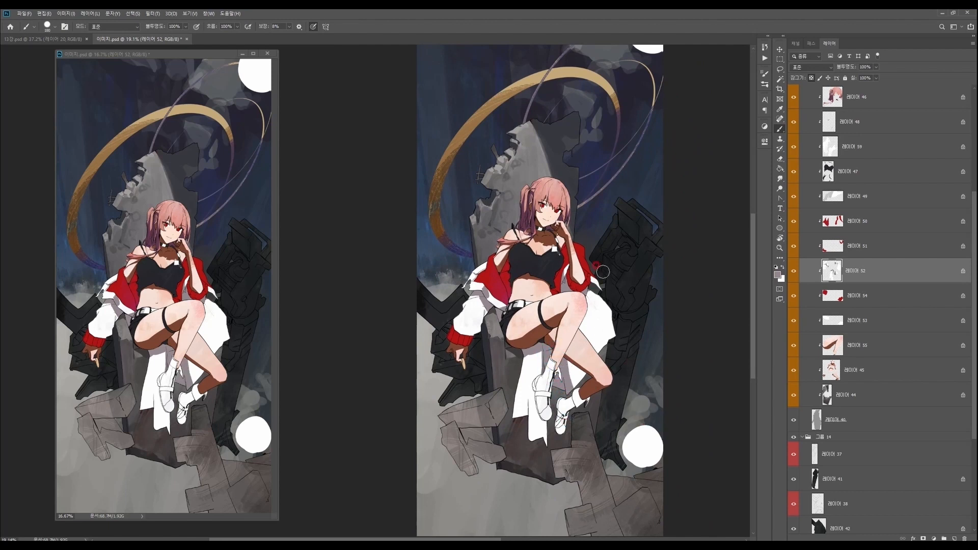
# - Paint greyish-purple fold shadows on the white jacket behind the raised knee
pyautogui.scroll(5, 593, 305)
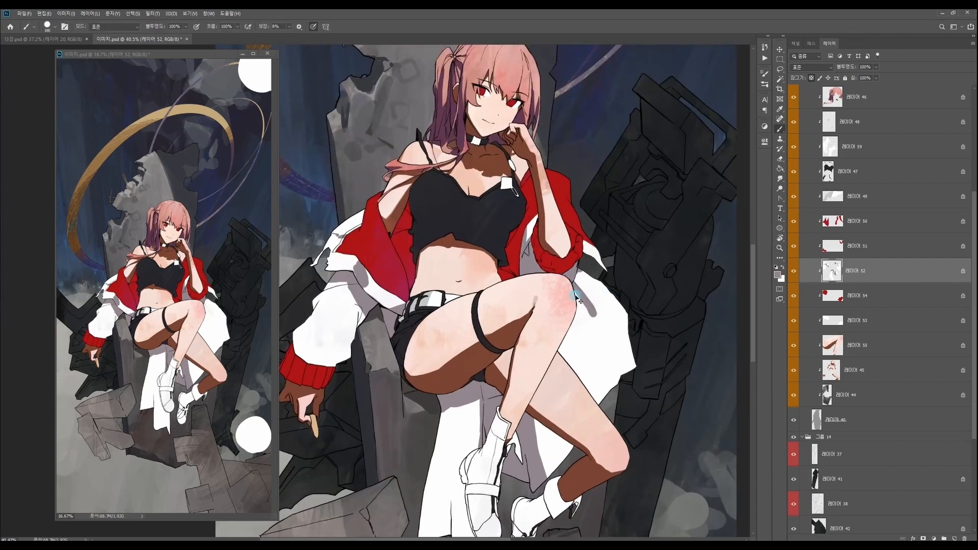
pyautogui.moveTo(574, 293)
pyautogui.mouseDown()
pyautogui.moveTo(588, 314)
pyautogui.moveTo(571, 283)
pyautogui.moveTo(594, 315)
pyautogui.moveTo(565, 324)
pyautogui.moveTo(600, 329)
pyautogui.moveTo(558, 350)
pyautogui.moveTo(605, 313)
pyautogui.moveTo(578, 365)
pyautogui.moveTo(580, 357)
pyautogui.moveTo(564, 370)
pyautogui.moveTo(571, 375)
pyautogui.moveTo(600, 323)
pyautogui.moveTo(576, 391)
pyautogui.mouseUp()
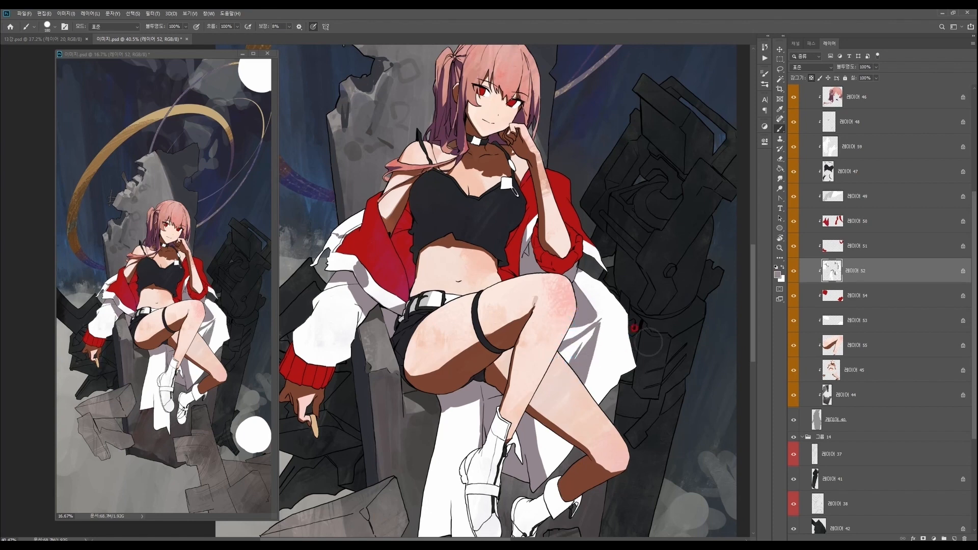
pyautogui.moveTo(653, 346)
pyautogui.mouseDown()
pyautogui.moveTo(636, 329)
pyautogui.moveTo(630, 356)
pyautogui.mouseUp()
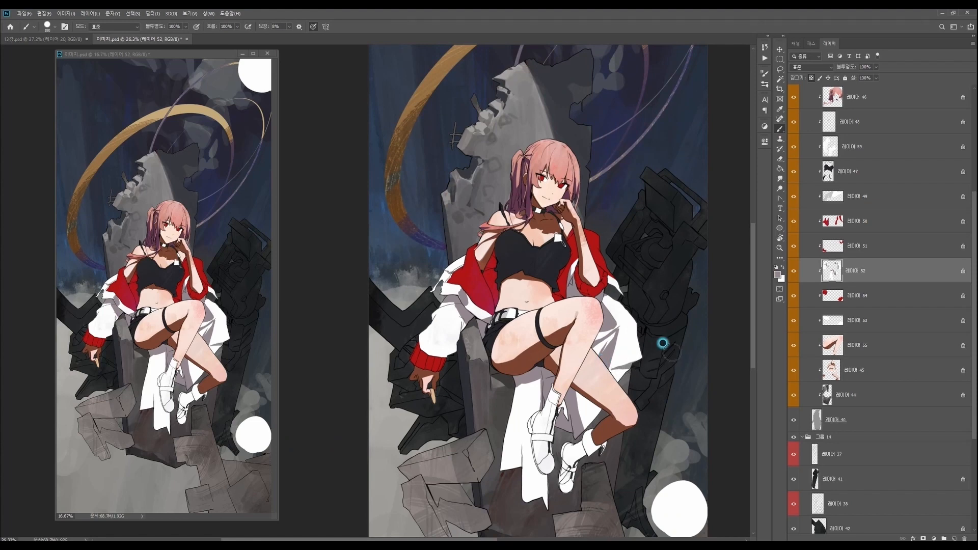
# - Paint a narrow fold shadow down the white cloth hanging beneath the thigh
pyautogui.keyDown('ctrl'); pyautogui.keyDown('alt'); pyautogui.click(643, 393); pyautogui.keyUp('alt'); pyautogui.keyUp('ctrl')
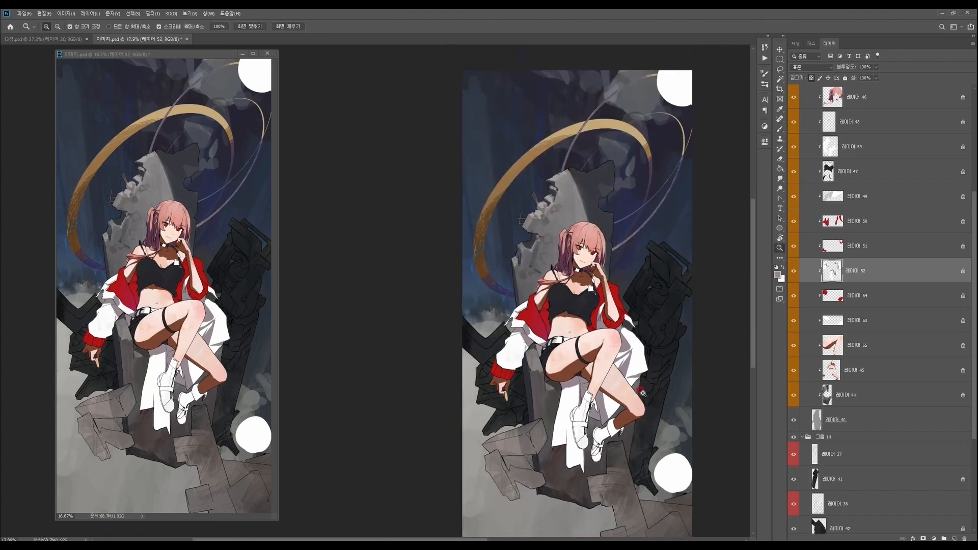
pyautogui.keyDown('ctrl'); pyautogui.click(617, 383); pyautogui.keyUp('ctrl')
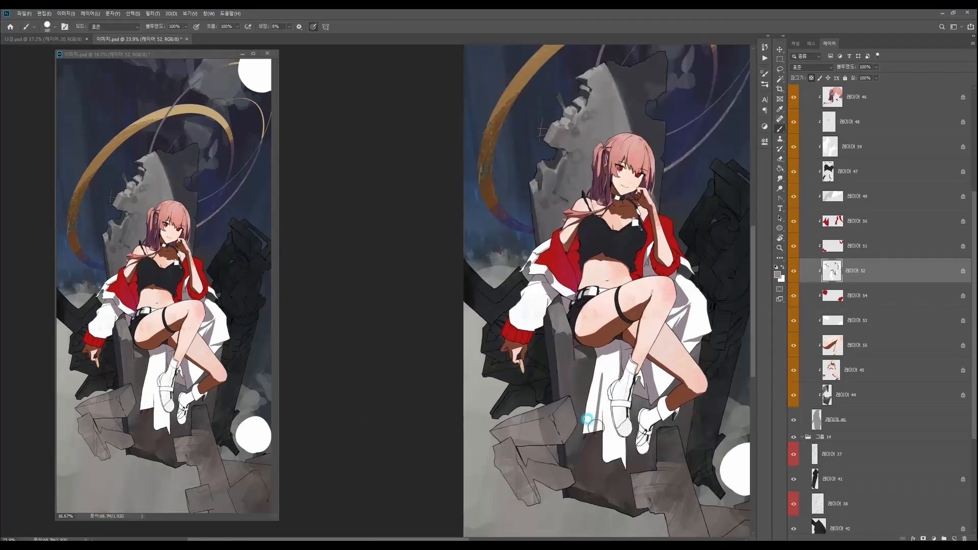
pyautogui.moveTo(678, 329); pyautogui.dragTo(624, 387)
pyautogui.keyDown('ctrl'); pyautogui.rightClick(536, 417); pyautogui.keyUp('ctrl')
pyautogui.click(562, 429)
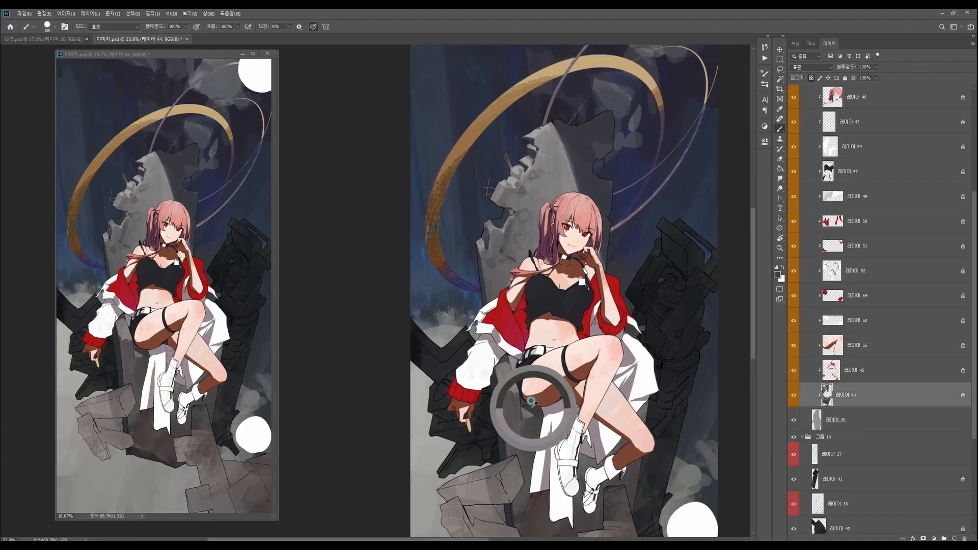
pyautogui.moveTo(572, 389); pyautogui.dragTo(570, 390)
pyautogui.moveTo(704, 73); pyautogui.dragTo(646, 130)
pyautogui.moveTo(647, 131); pyautogui.dragTo(641, 133)
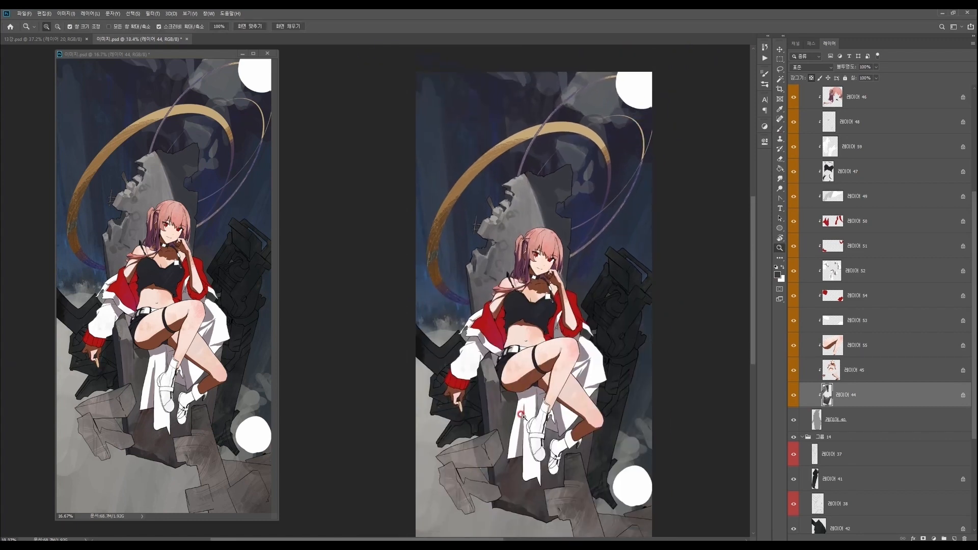
# - Reselect the white clothing layer with its greyish-purple shadow colour and paint a broad shadow on the cloth hanging under the thigh
pyautogui.moveTo(523, 422); pyautogui.dragTo(532, 419)
pyautogui.keyDown('ctrl'); pyautogui.rightClick(525, 386); pyautogui.keyUp('ctrl')
pyautogui.click(548, 397)
pyautogui.press('b')
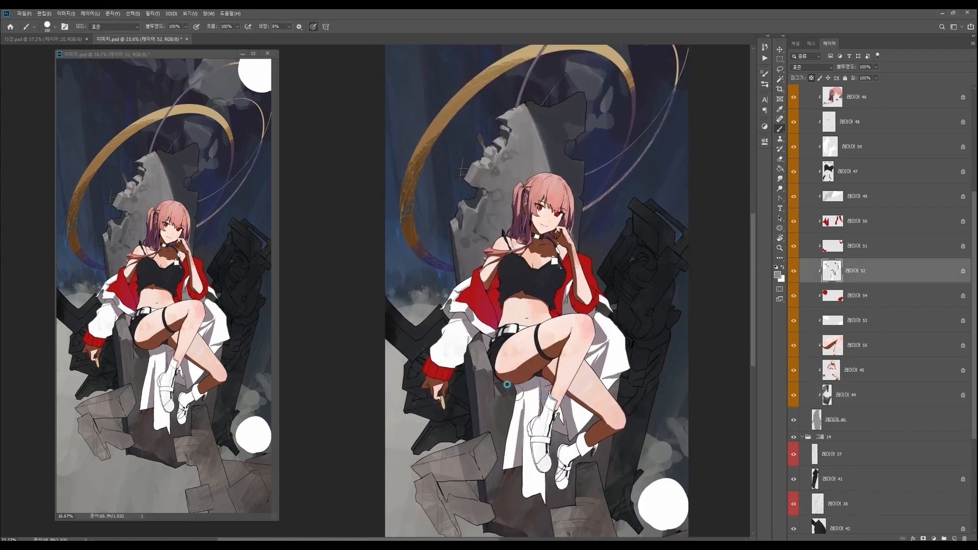
pyautogui.moveTo(519, 388)
pyautogui.mouseDown()
pyautogui.moveTo(511, 406)
pyautogui.moveTo(525, 437)
pyautogui.moveTo(525, 379)
pyautogui.mouseUp()
pyautogui.hotkey('ctrl', 'z')
pyautogui.hotkey('ctrl', 'shift', 'z')
pyautogui.hotkey('ctrl', 'shift', 'z')
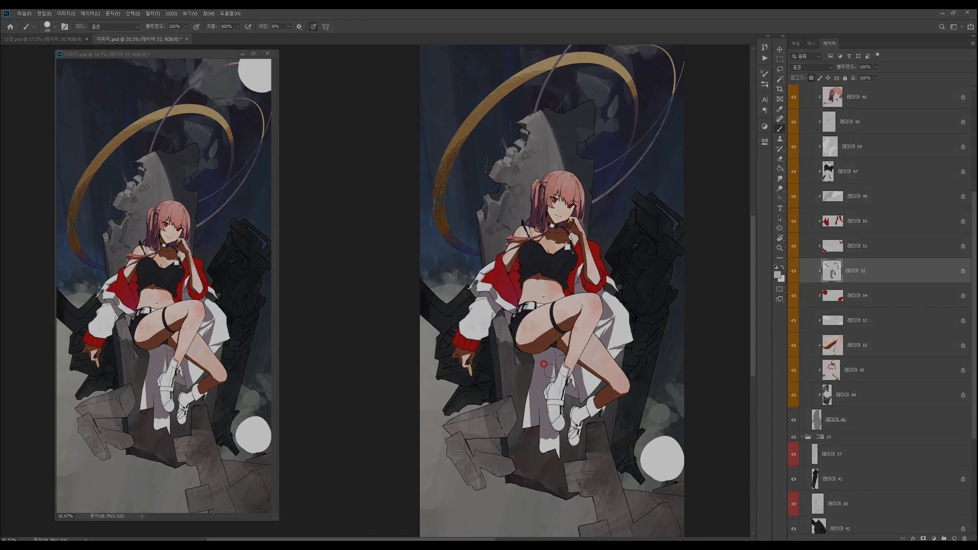